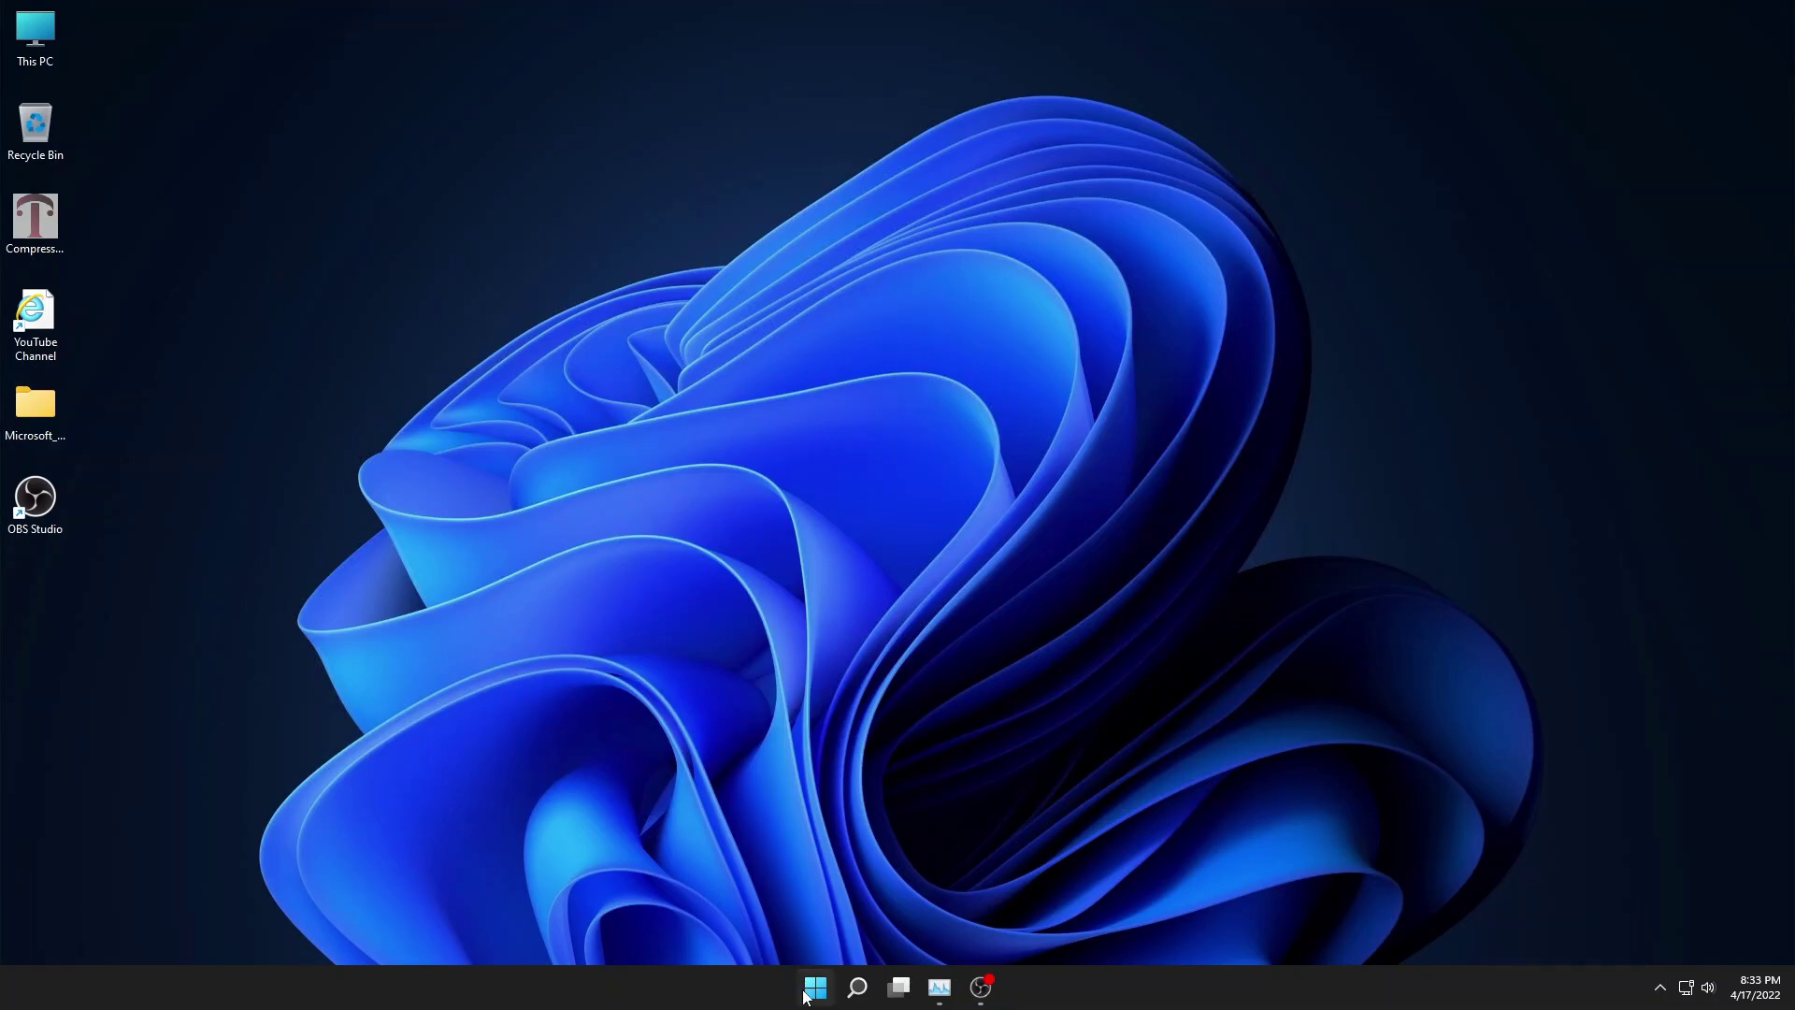
Browse the Start menu's All apps list, then launch File Explorer and centre its window.
{"action": "left_click", "coordinate": [806, 995]}
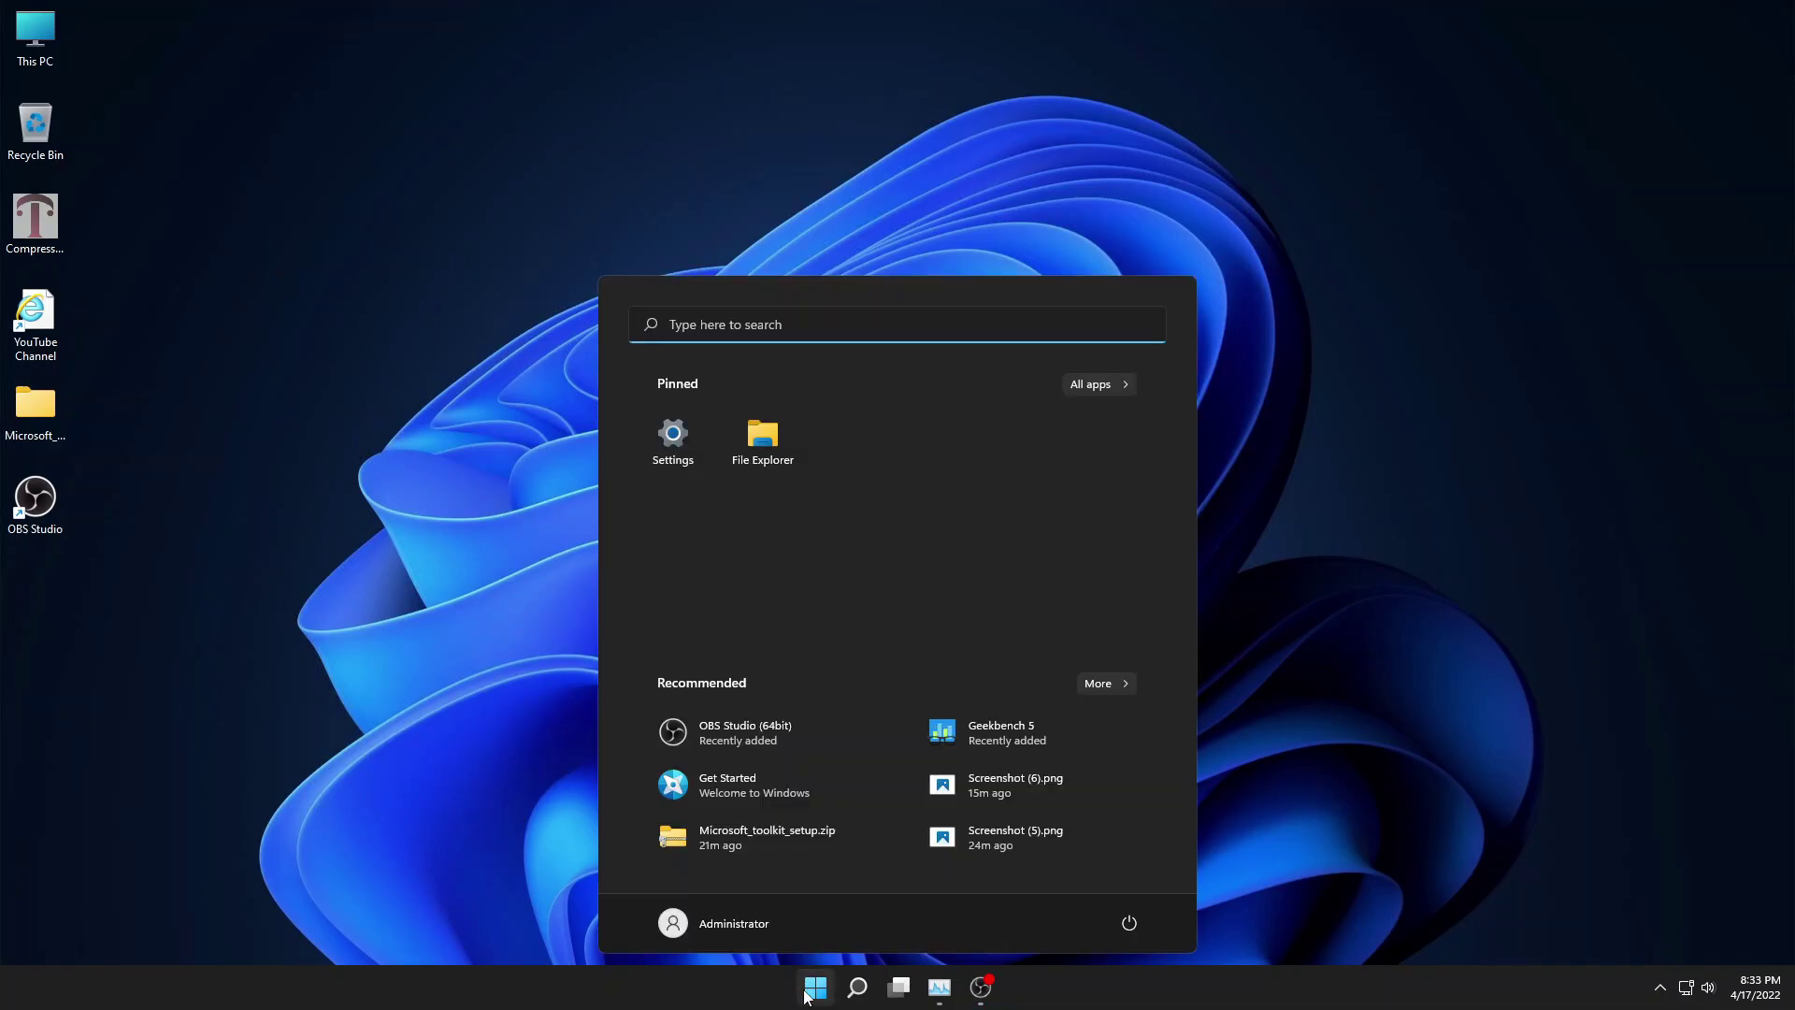
{"action": "left_click", "coordinate": [1085, 384]}
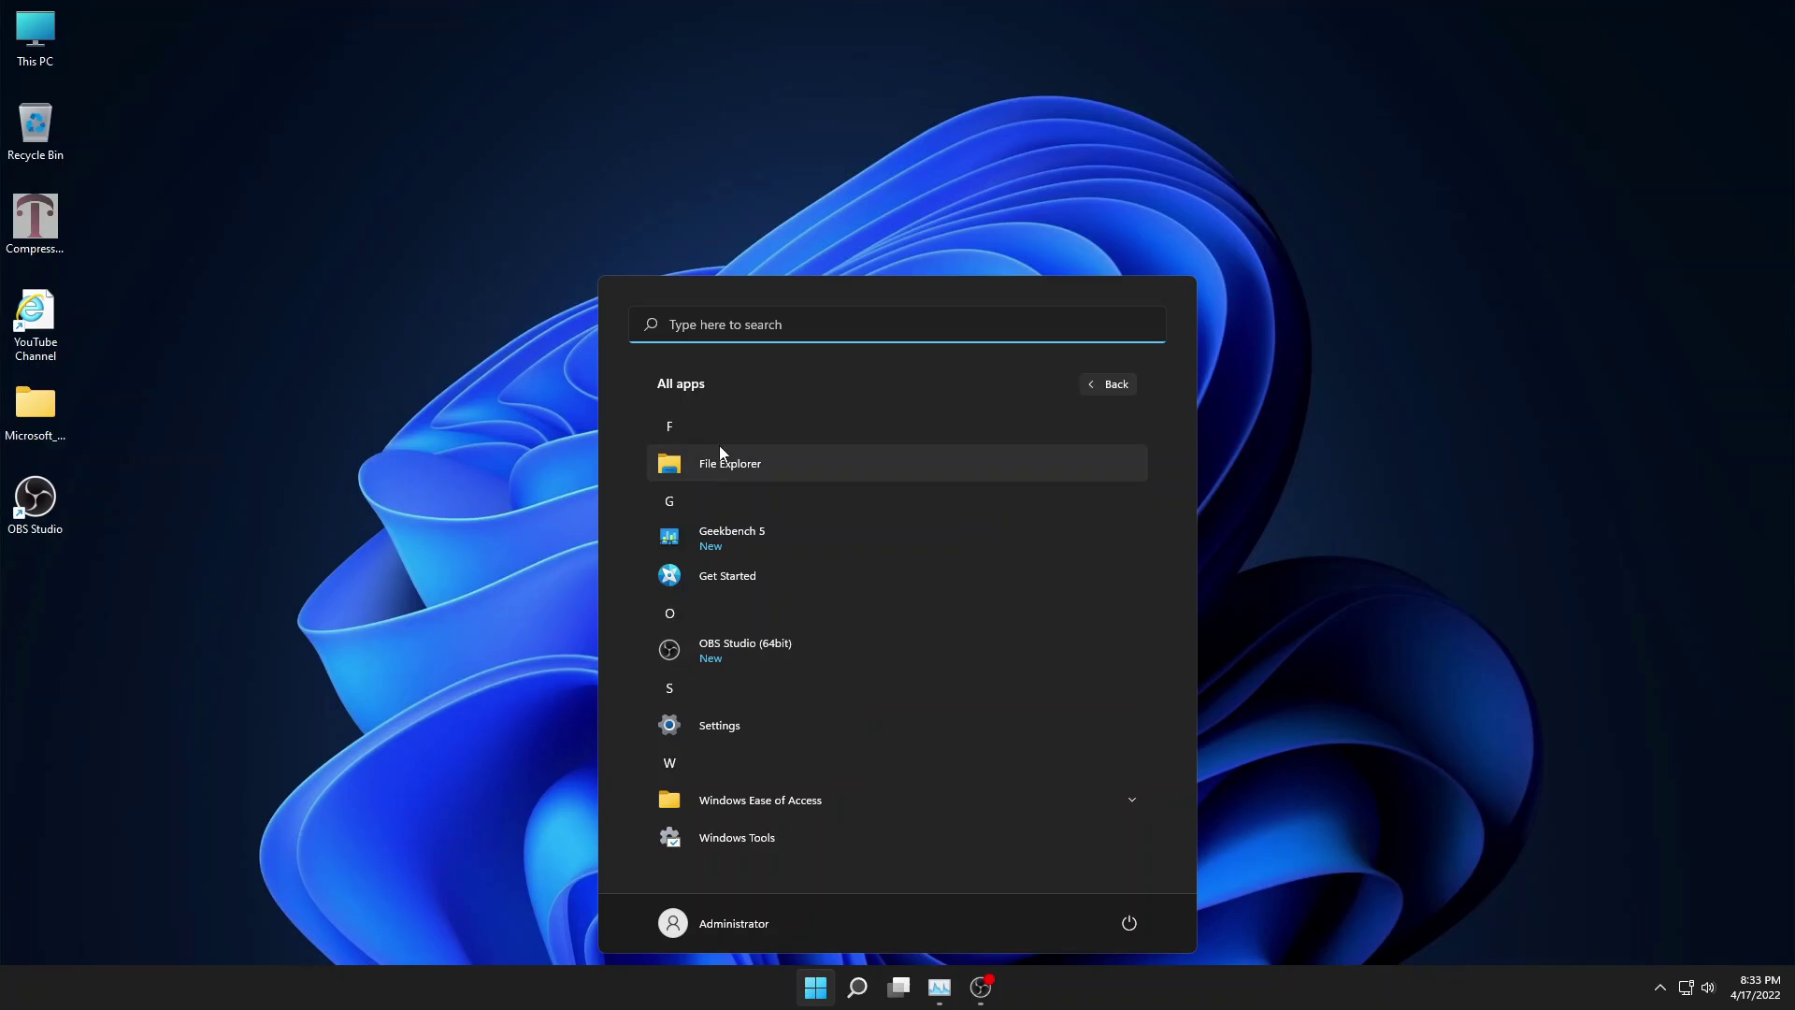
{"action": "left_click", "coordinate": [1103, 384]}
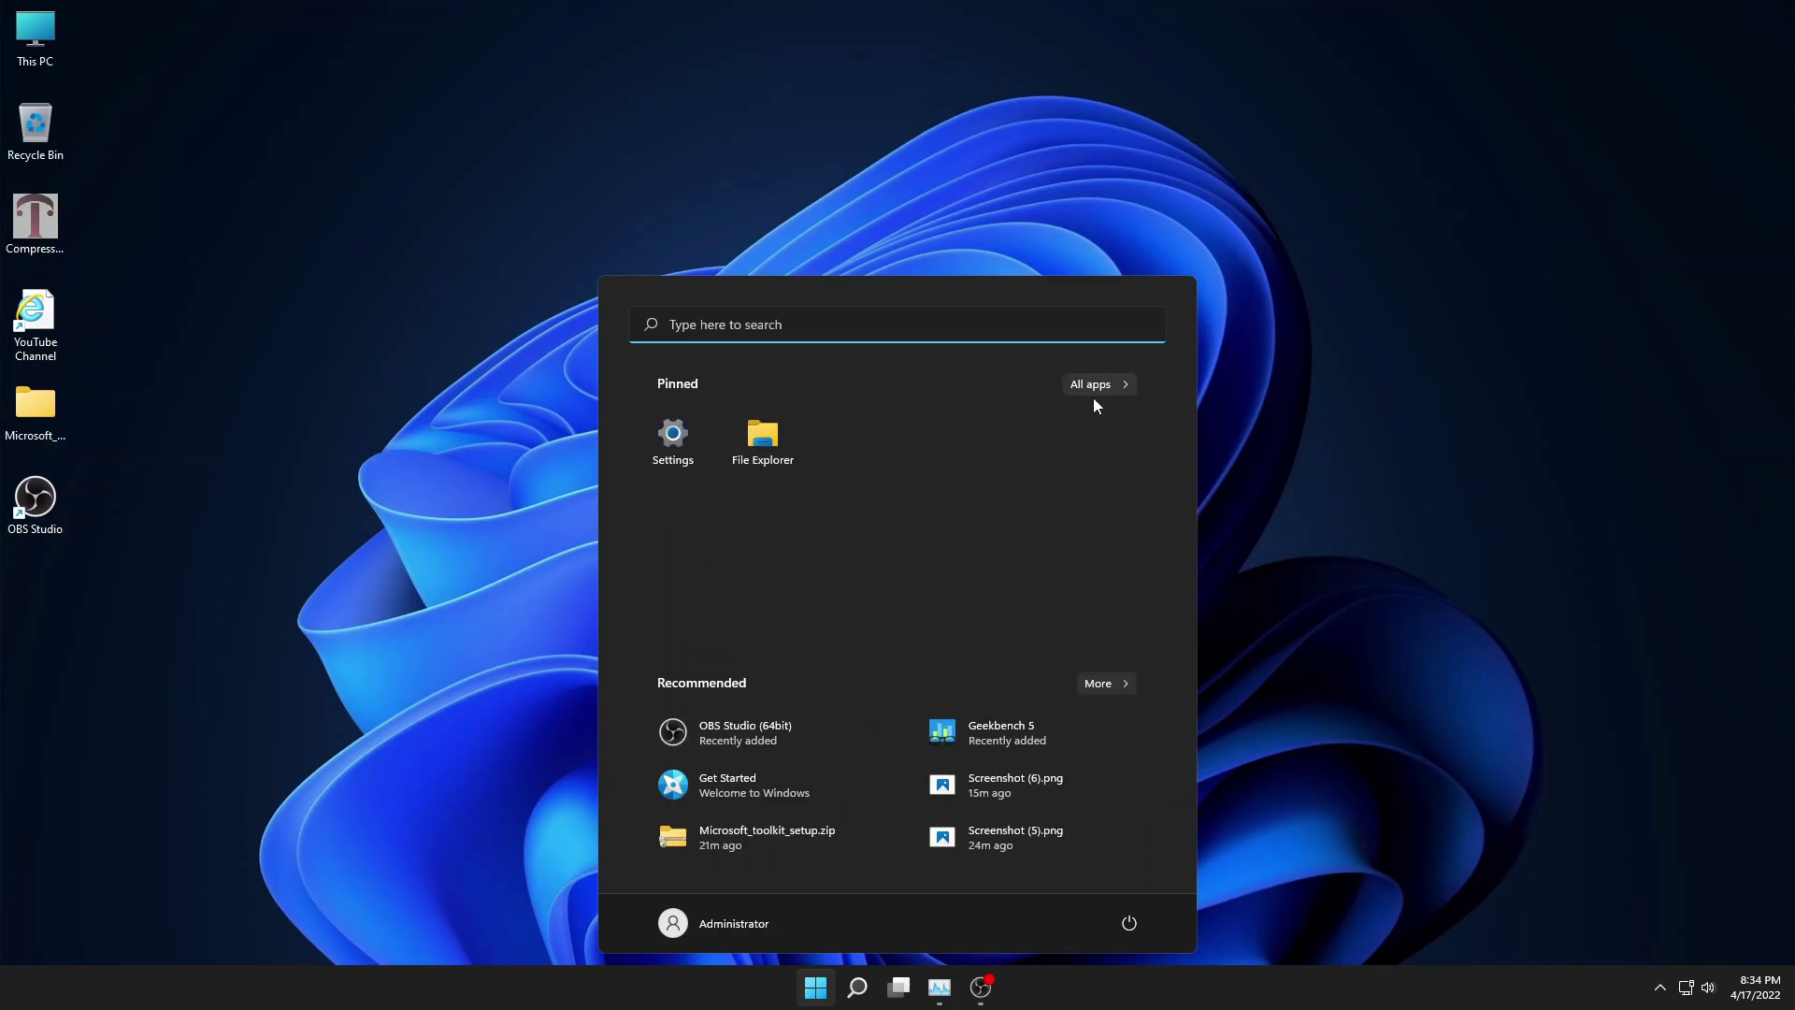
{"action": "left_click", "coordinate": [779, 456]}
{"action": "left_click_drag", "start_coordinate": [1171, 200], "coordinate": [907, 251]}
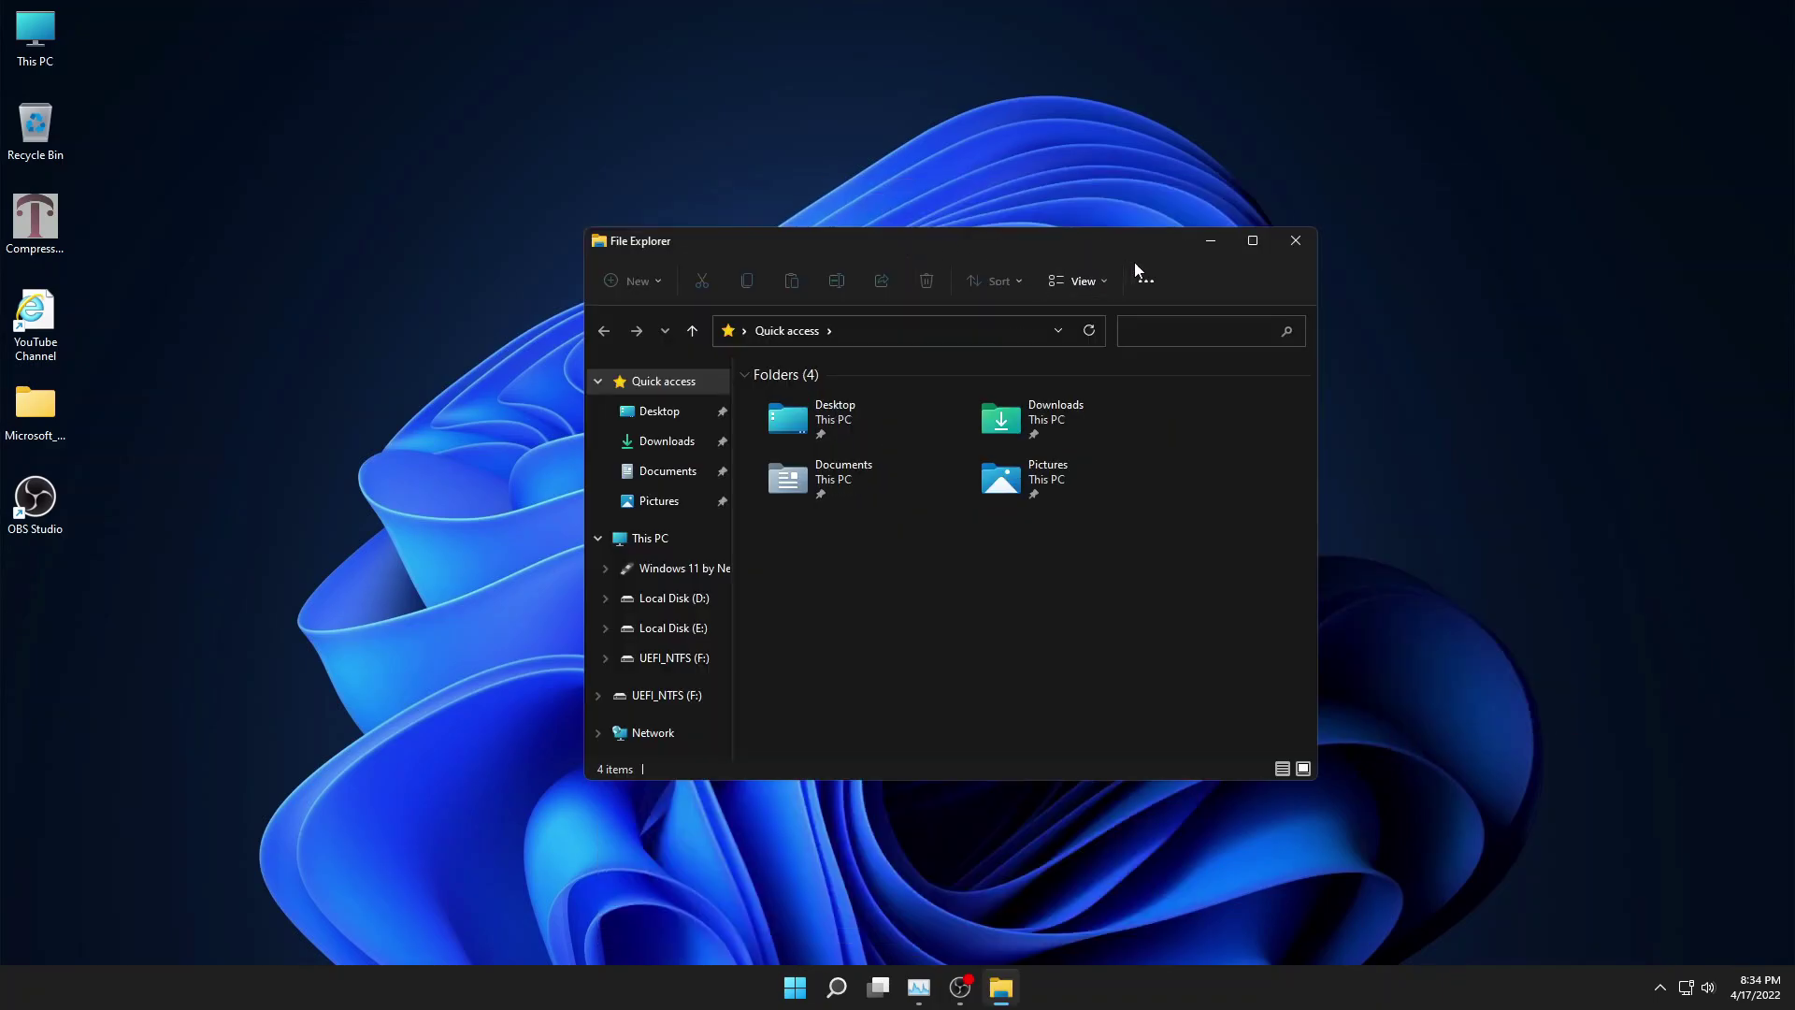
Maximize File Explorer and browse Downloads, Documents, then Pictures > Screenshots.
{"action": "left_click", "coordinate": [1249, 248]}
{"action": "left_click", "coordinate": [84, 208]}
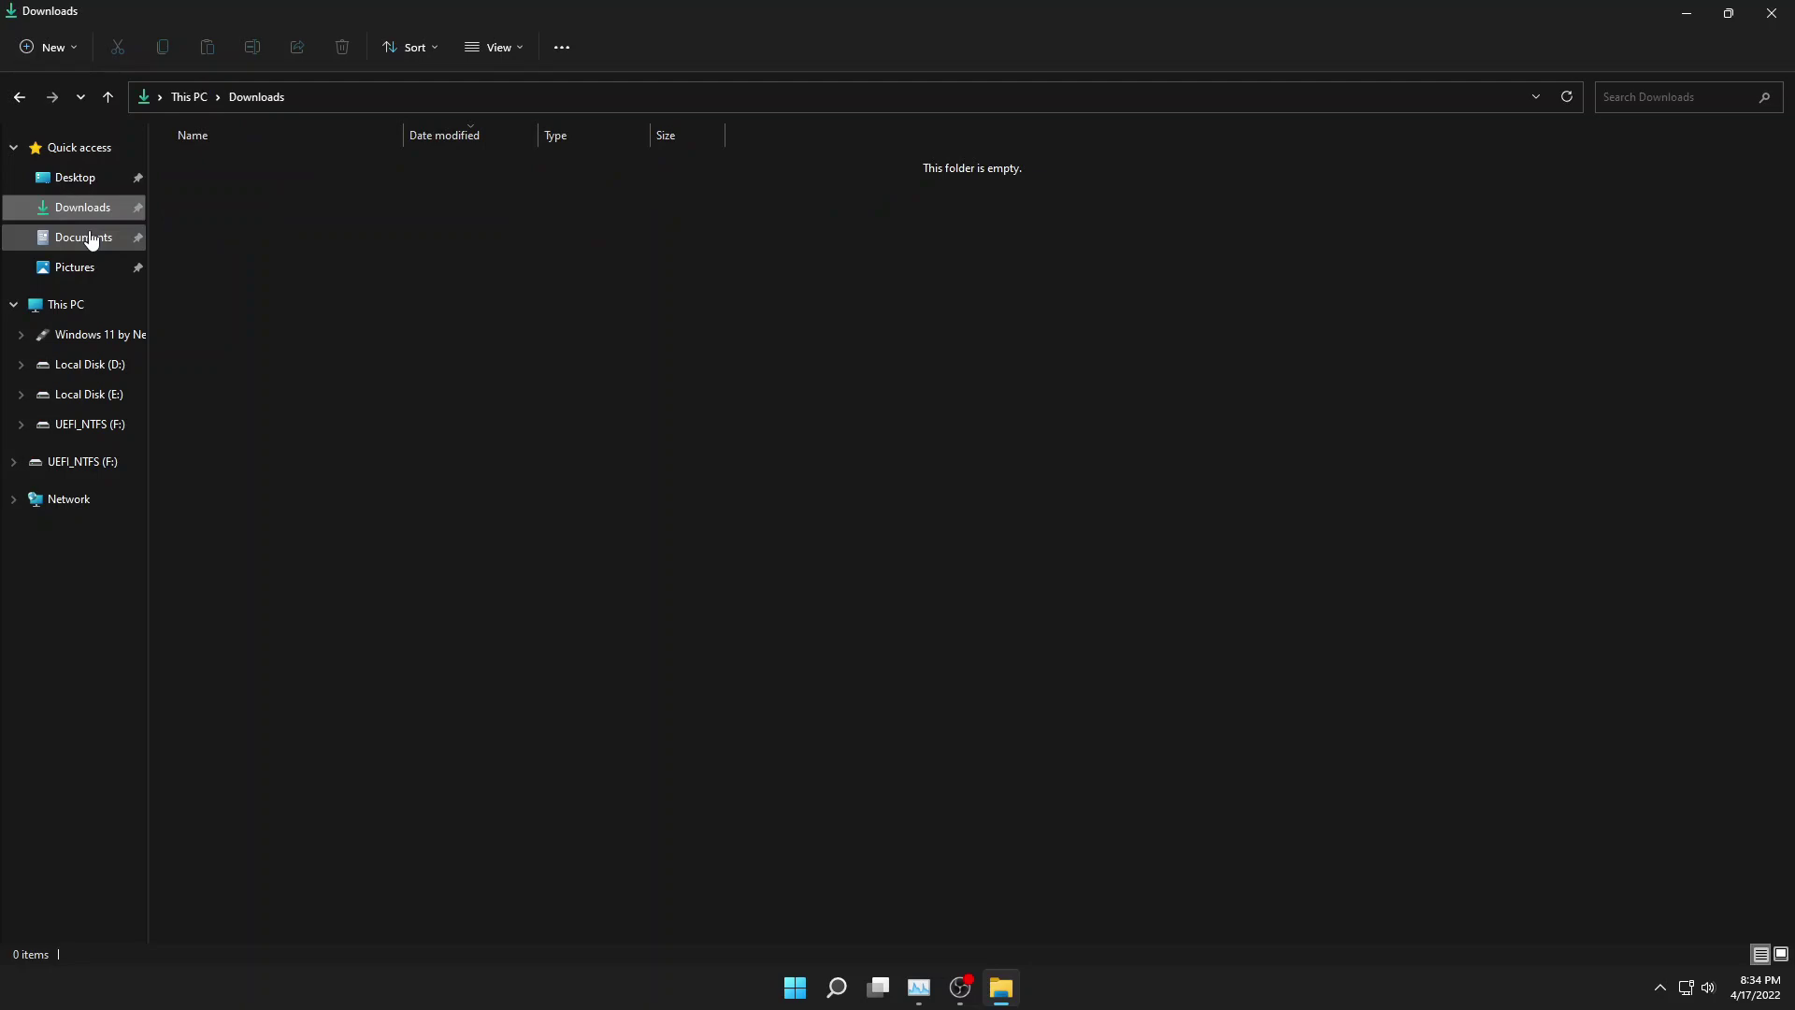
{"action": "left_click", "coordinate": [91, 240]}
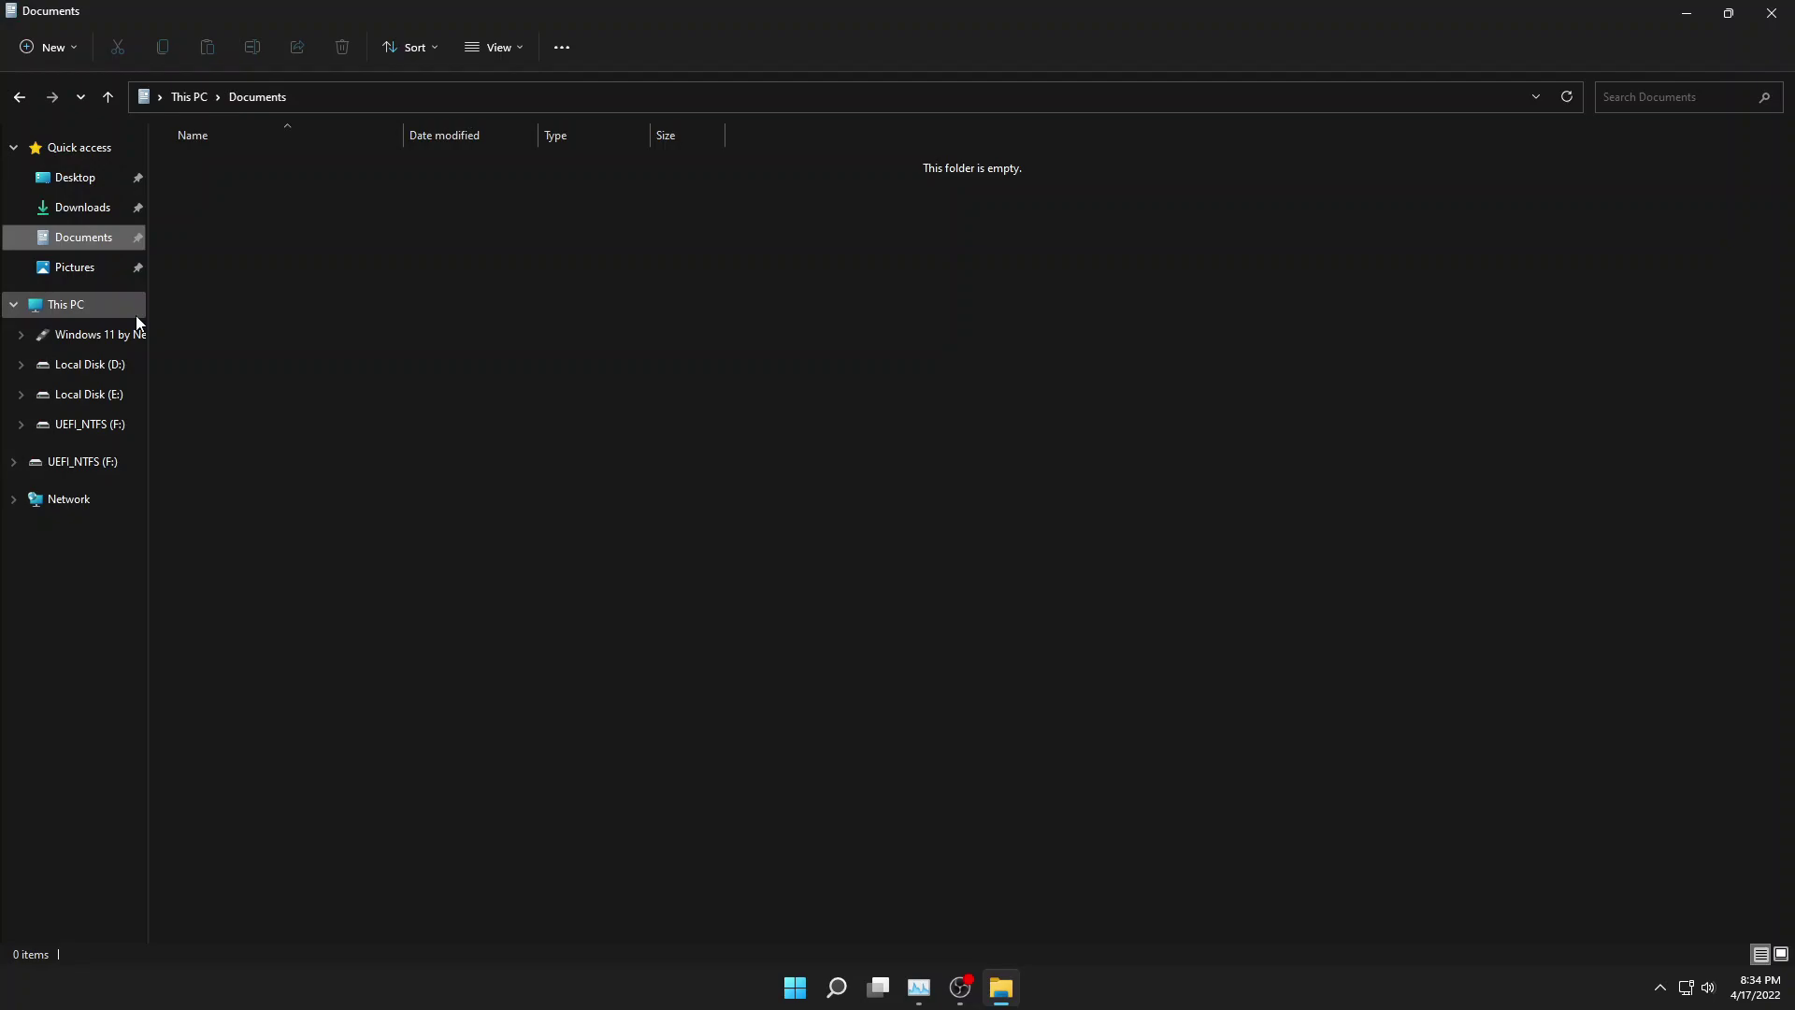
{"action": "left_click", "coordinate": [75, 267]}
{"action": "double_click", "coordinate": [327, 150]}
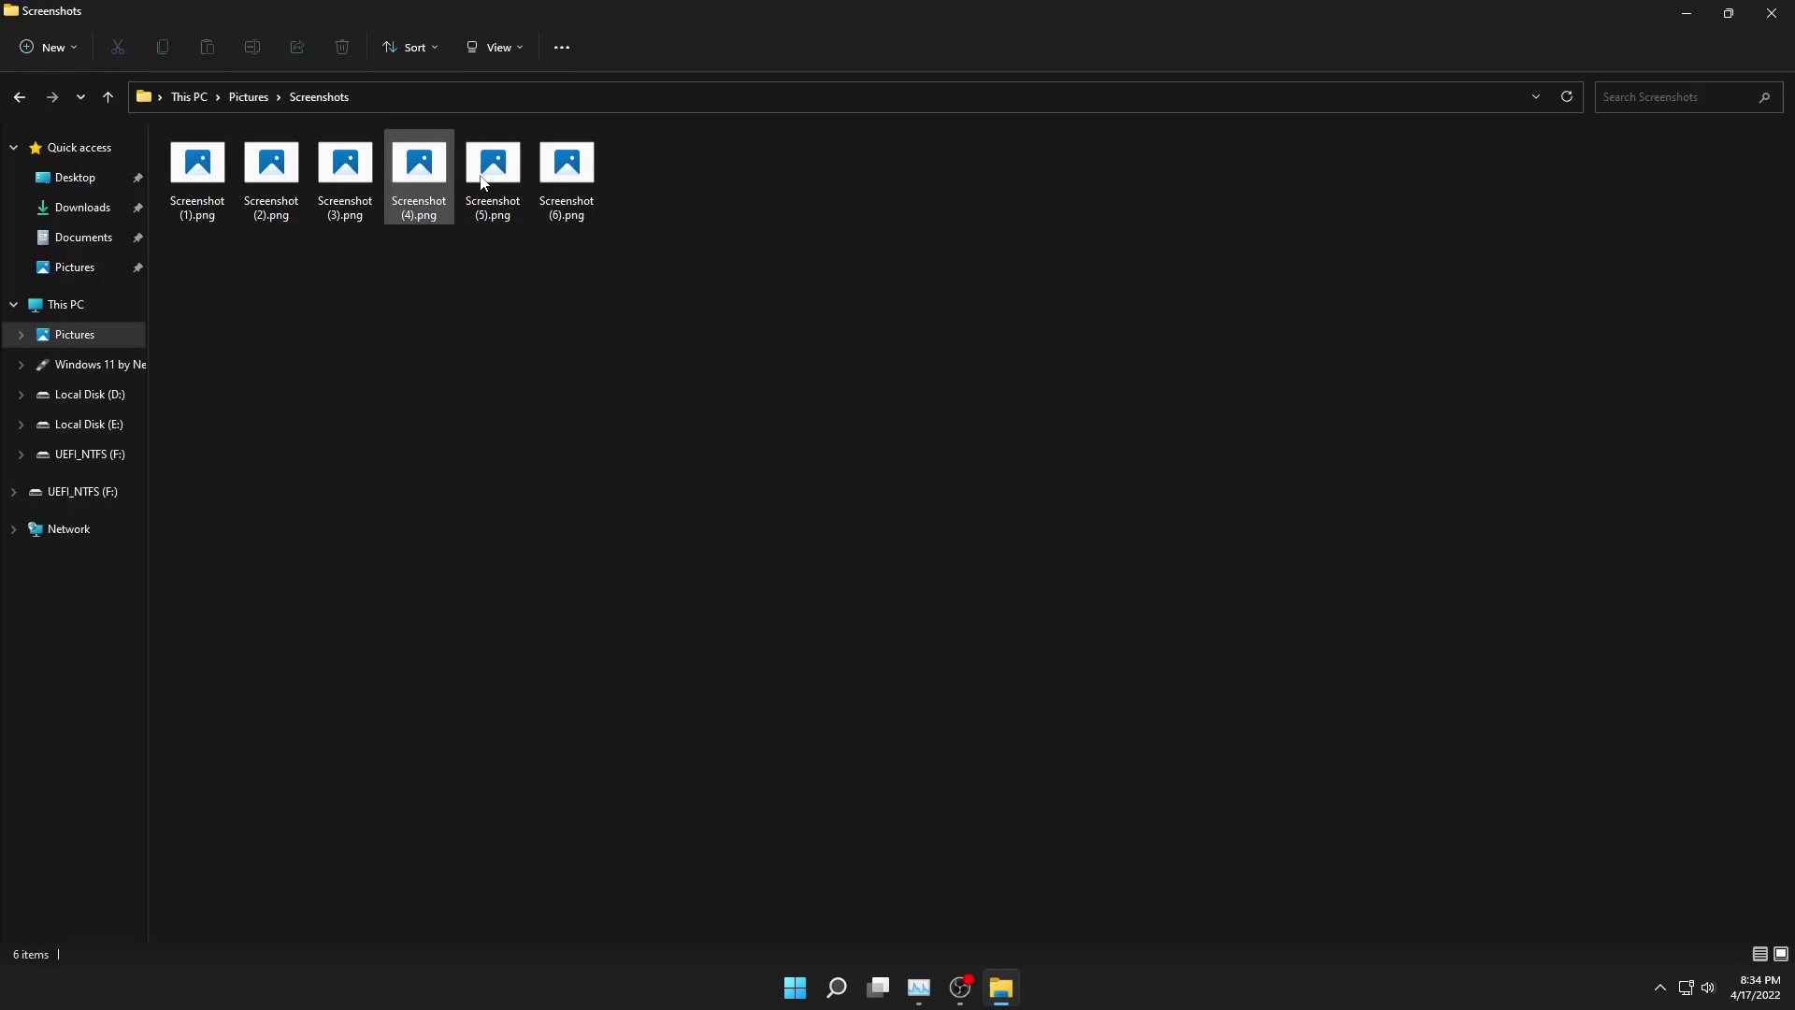
Try Local Disk (E:), declining the format prompt, then open the Users folder on Local Disk (D:).
{"action": "left_click", "coordinate": [82, 421]}
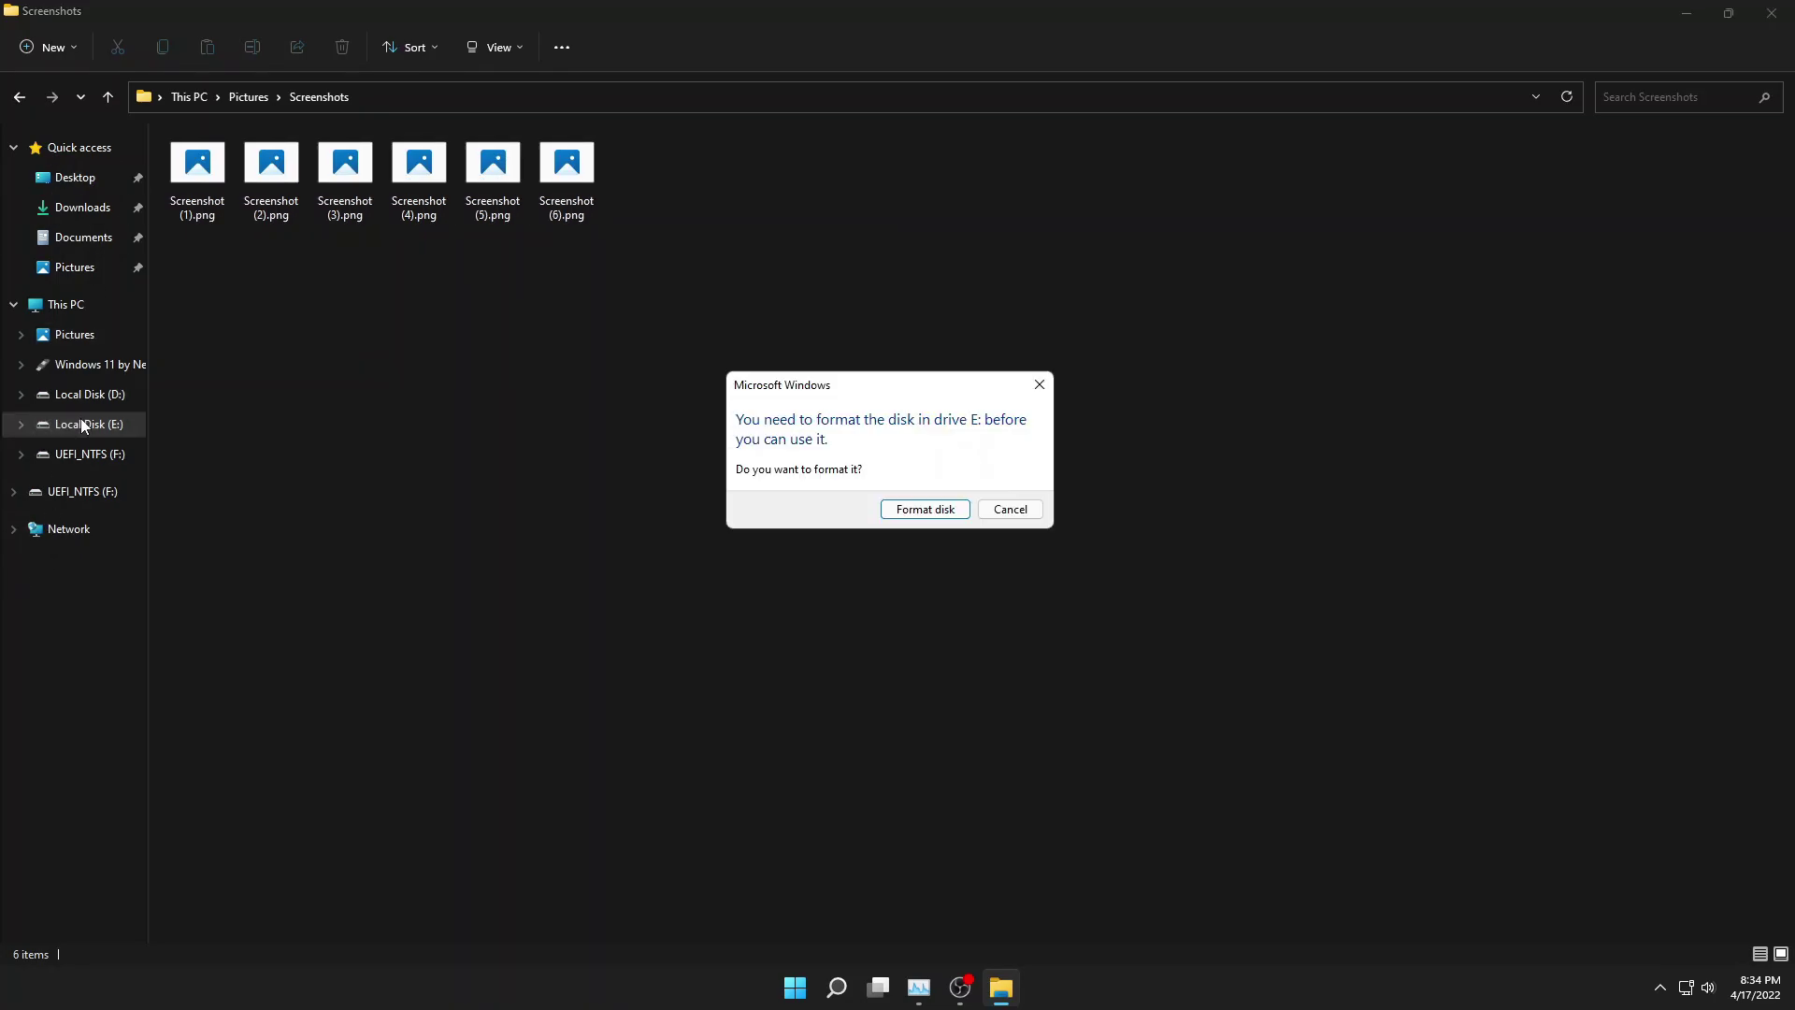
{"action": "left_click", "coordinate": [1039, 384]}
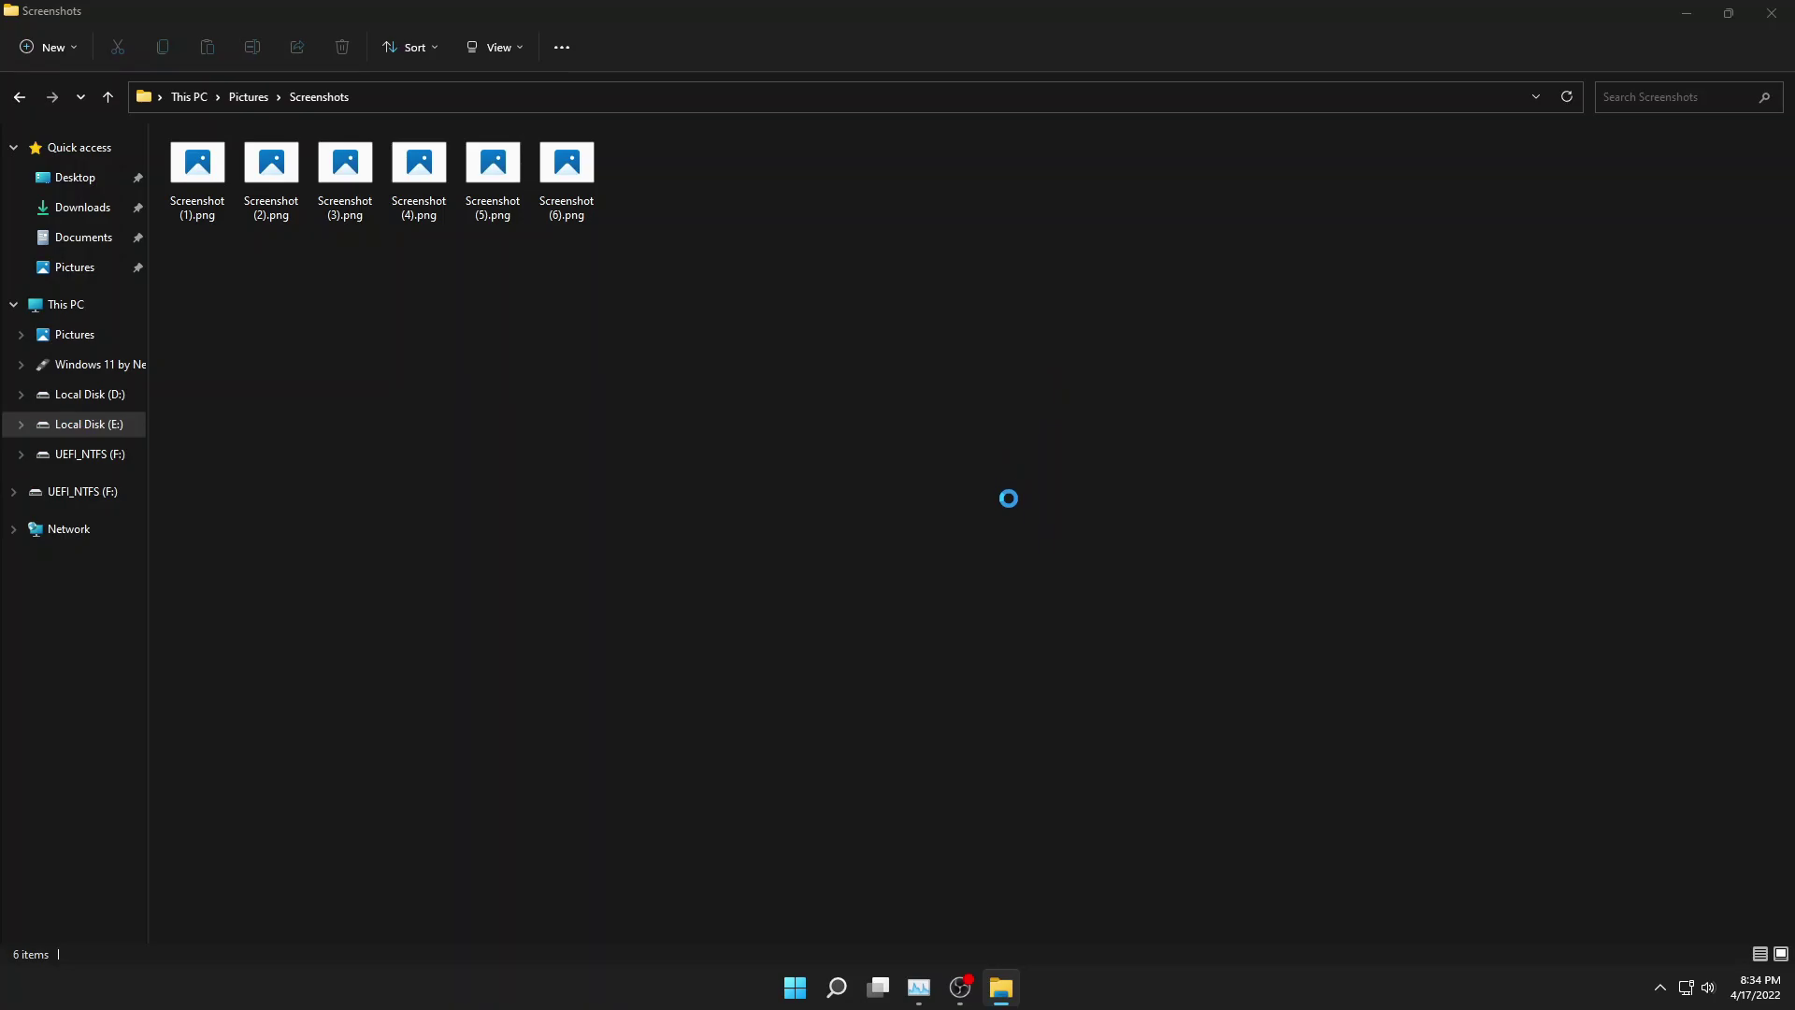
{"action": "key", "text": "Return"}
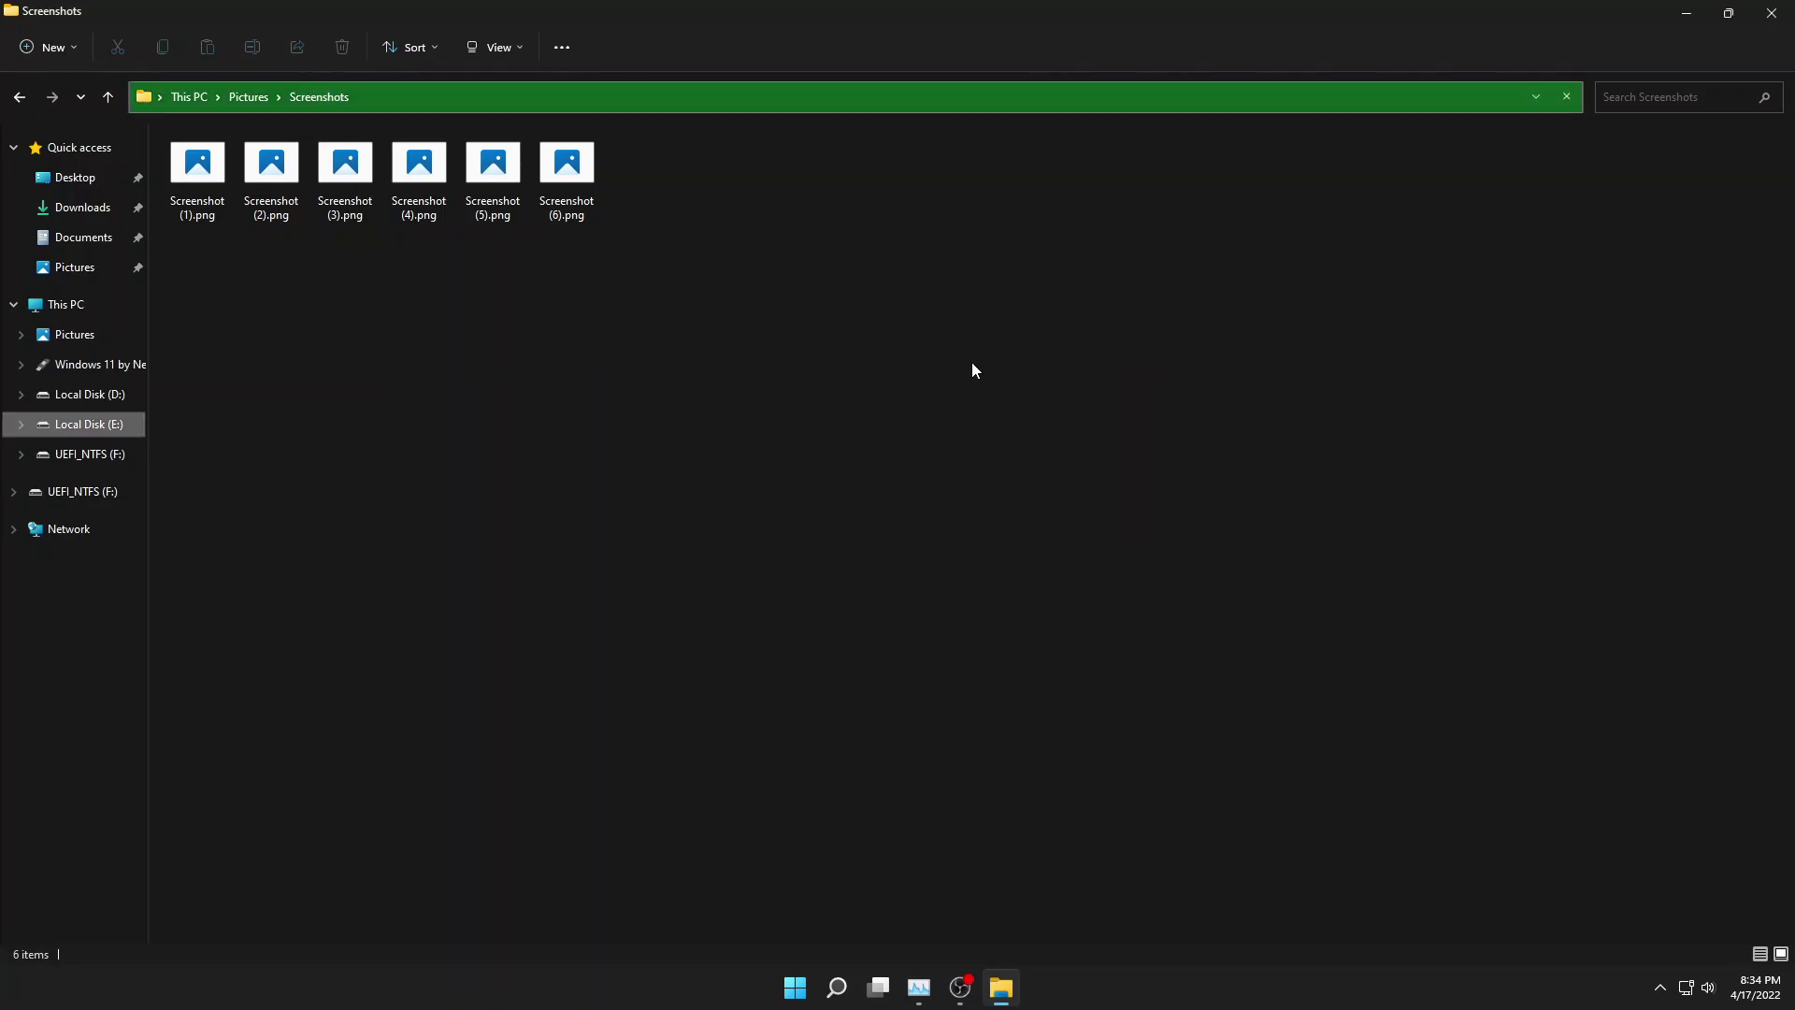
{"action": "left_click", "coordinate": [86, 394]}
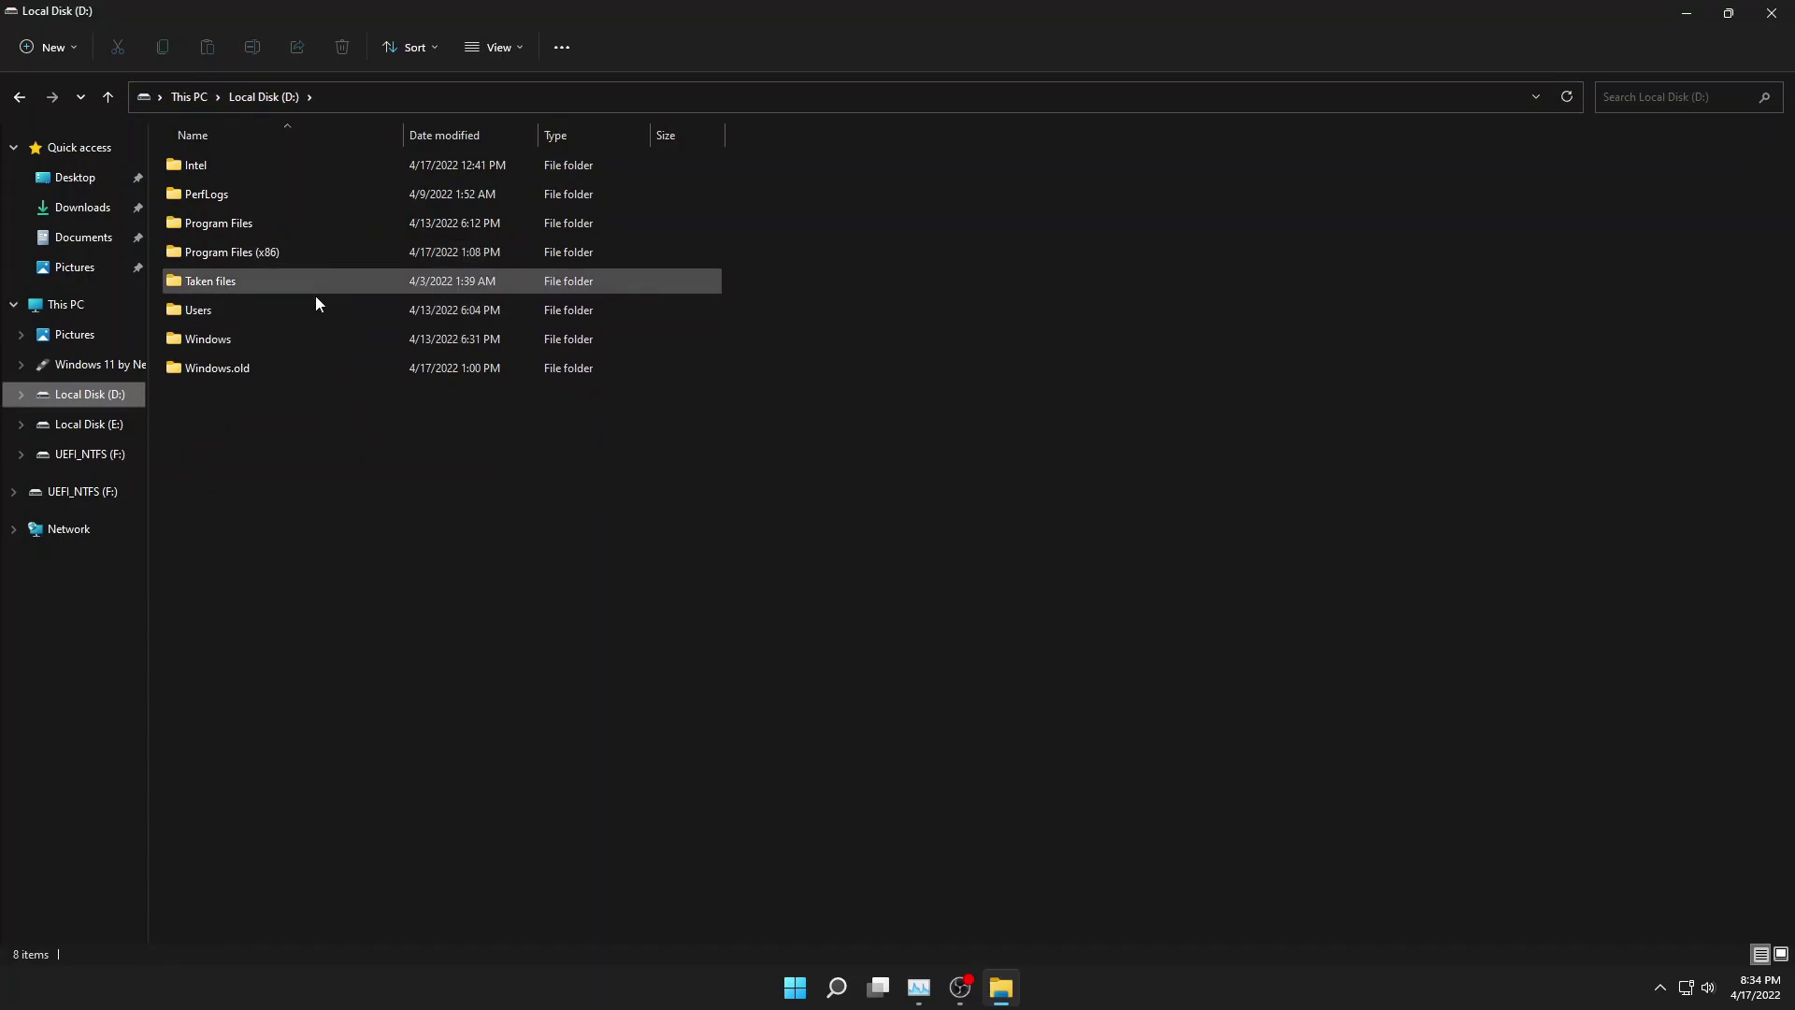
{"action": "double_click", "coordinate": [312, 316]}
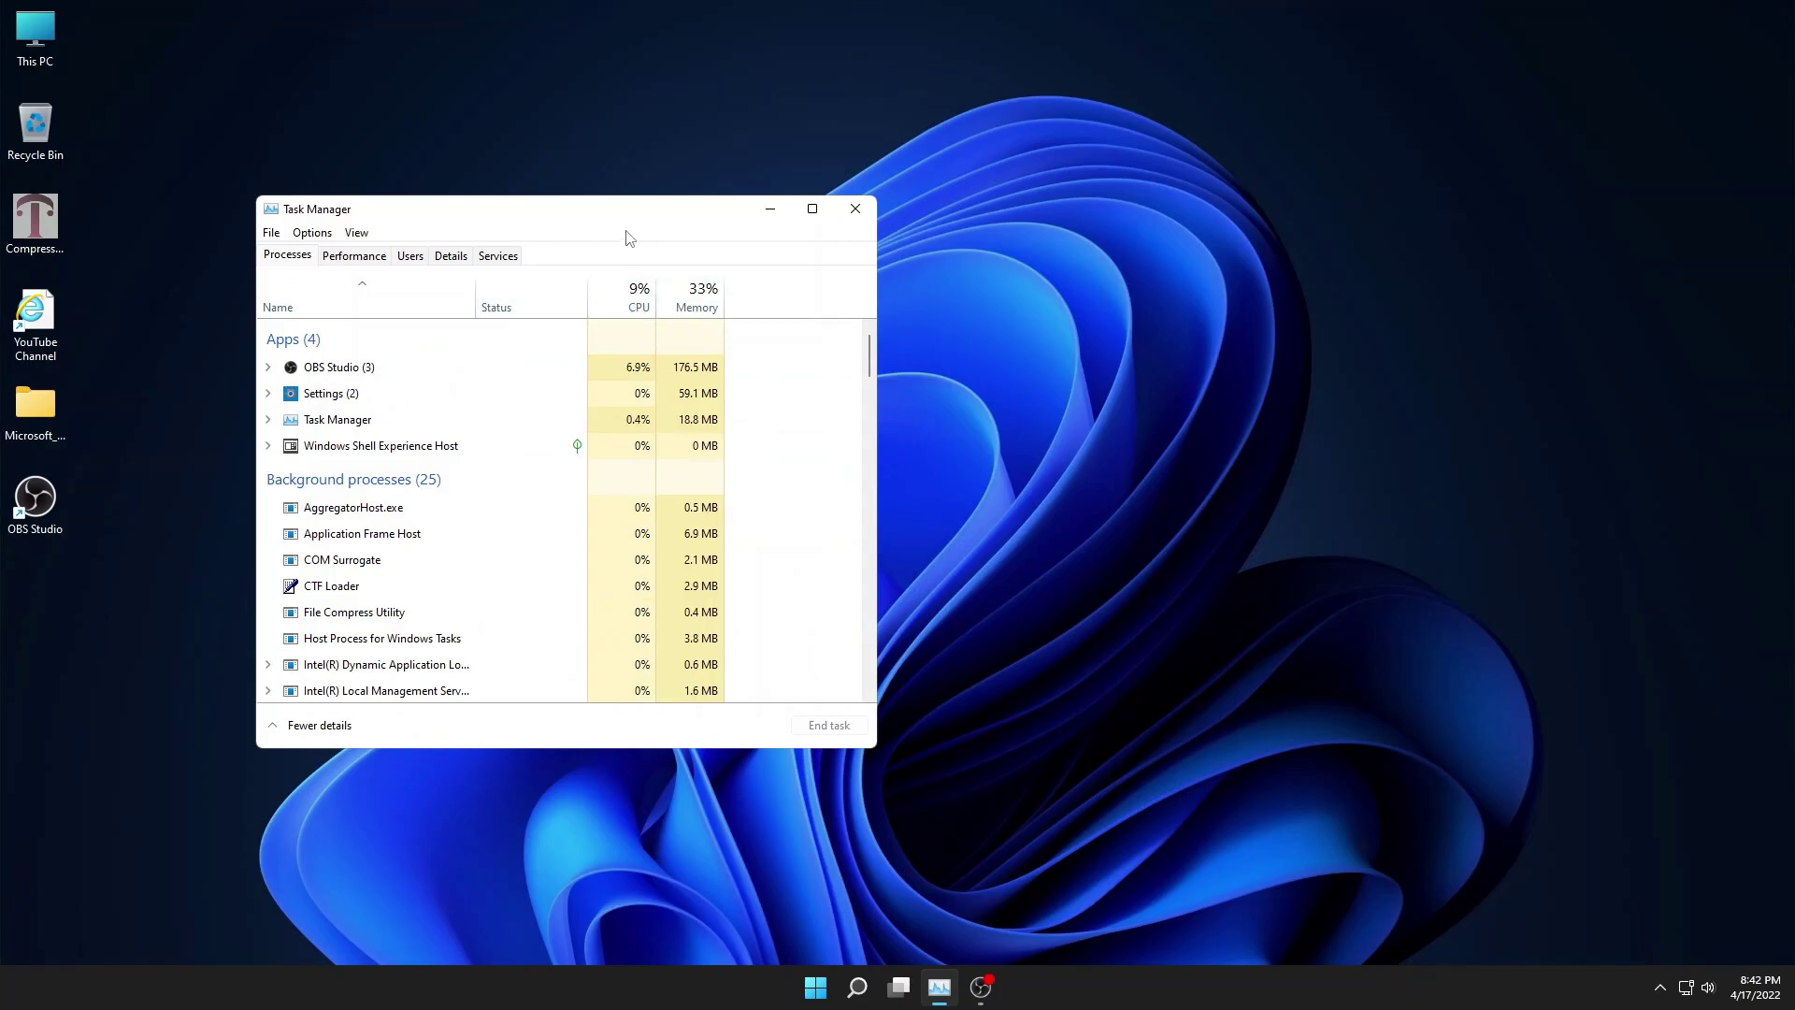
Close the Lite Task Manager and select OBS Studio in standard Windows 11's Task Manager.
{"action": "left_click", "coordinate": [866, 211]}
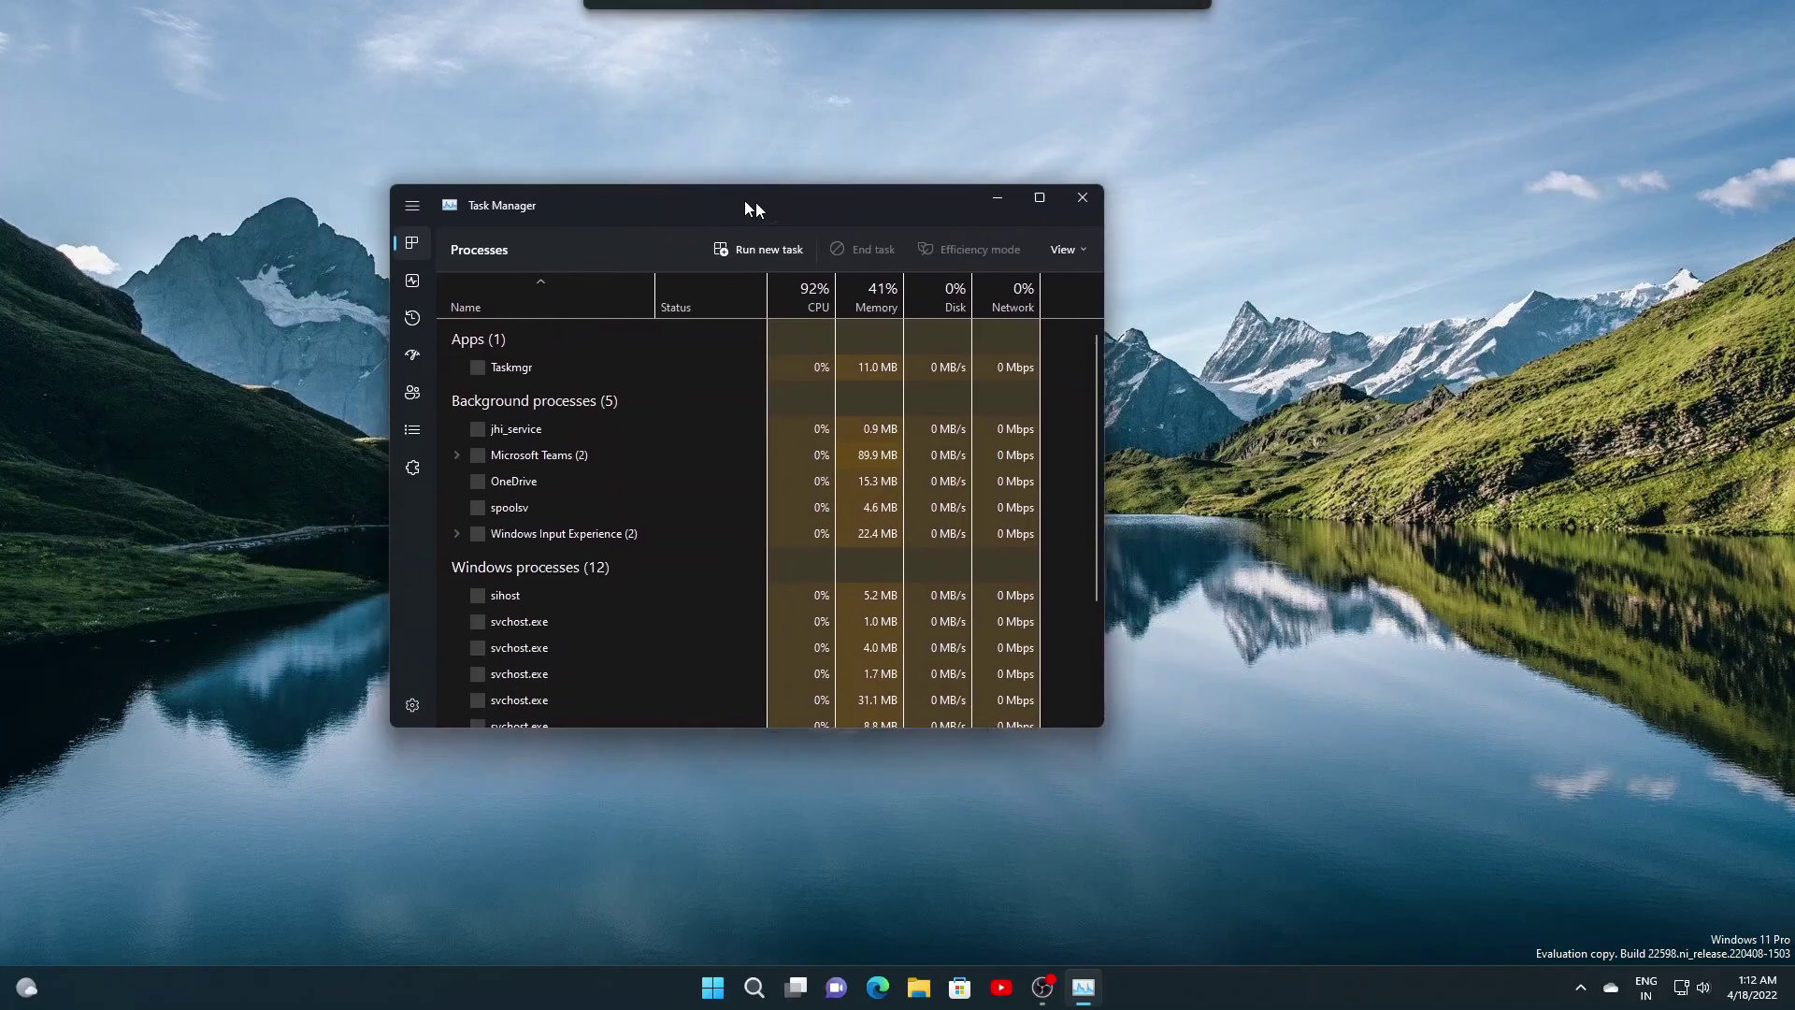
{"action": "left_click_drag", "start_coordinate": [756, 202], "coordinate": [797, 209]}
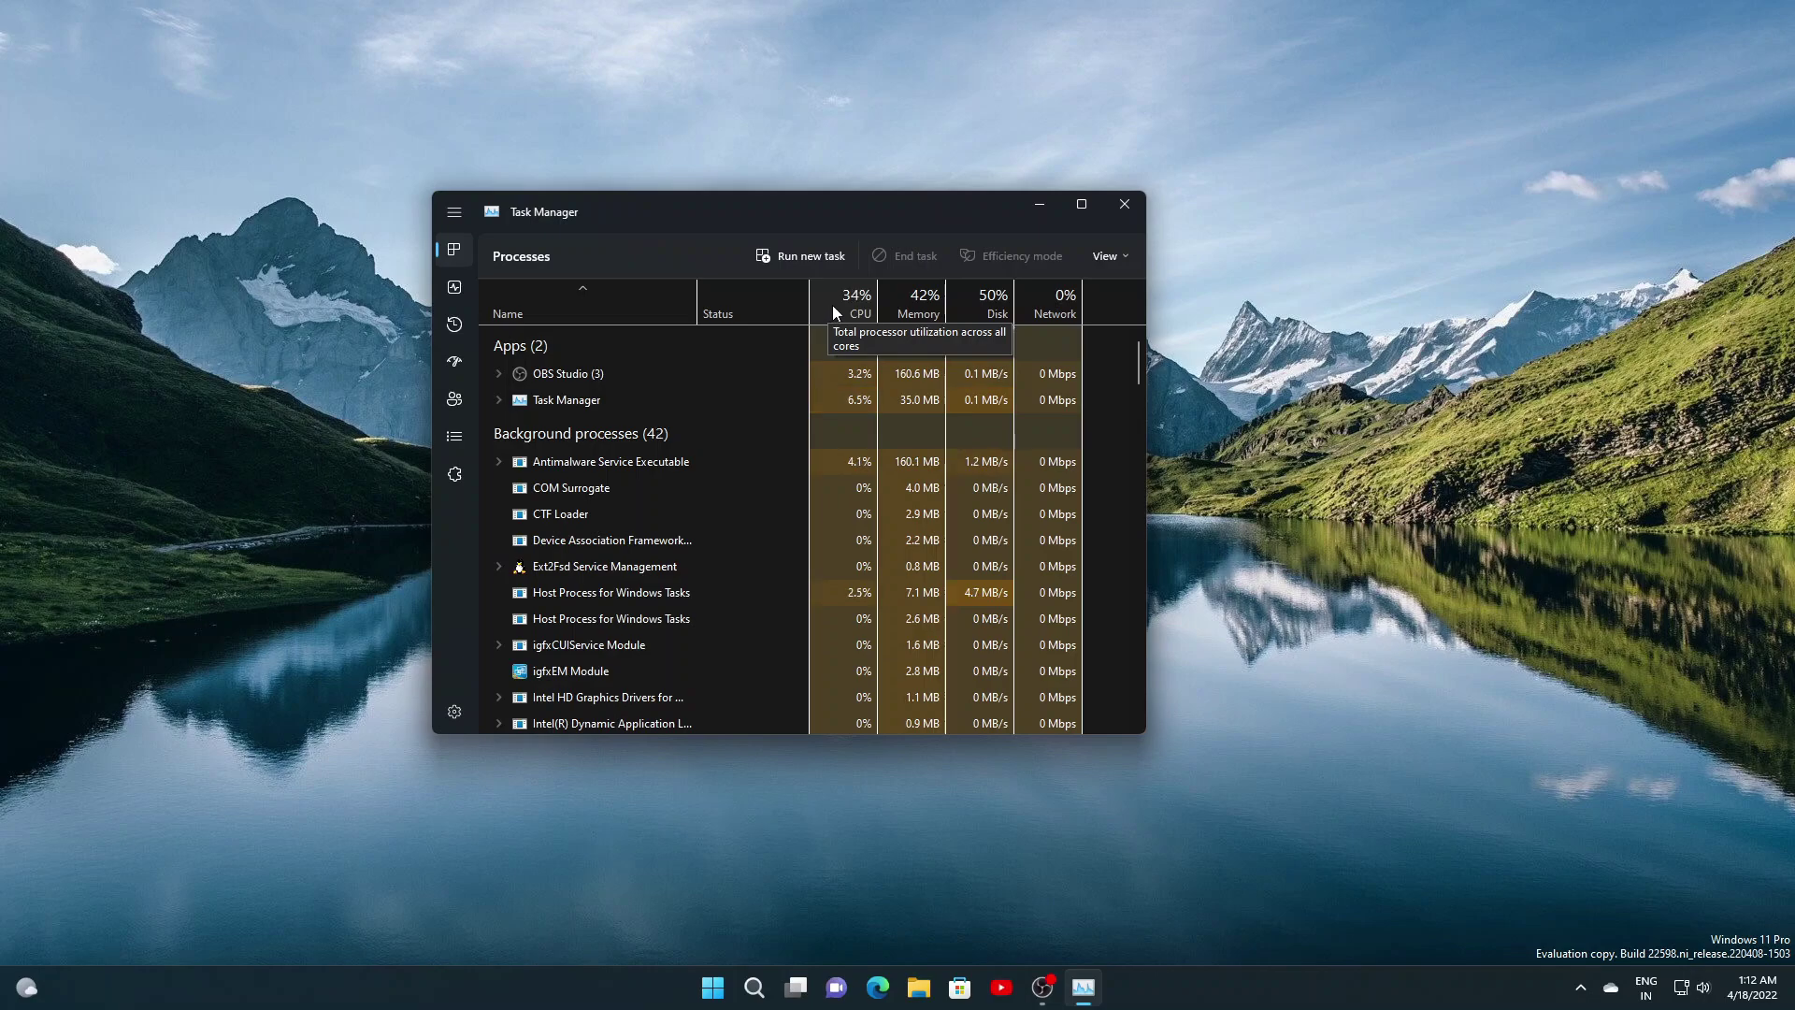
{"action": "left_click", "coordinate": [834, 373]}
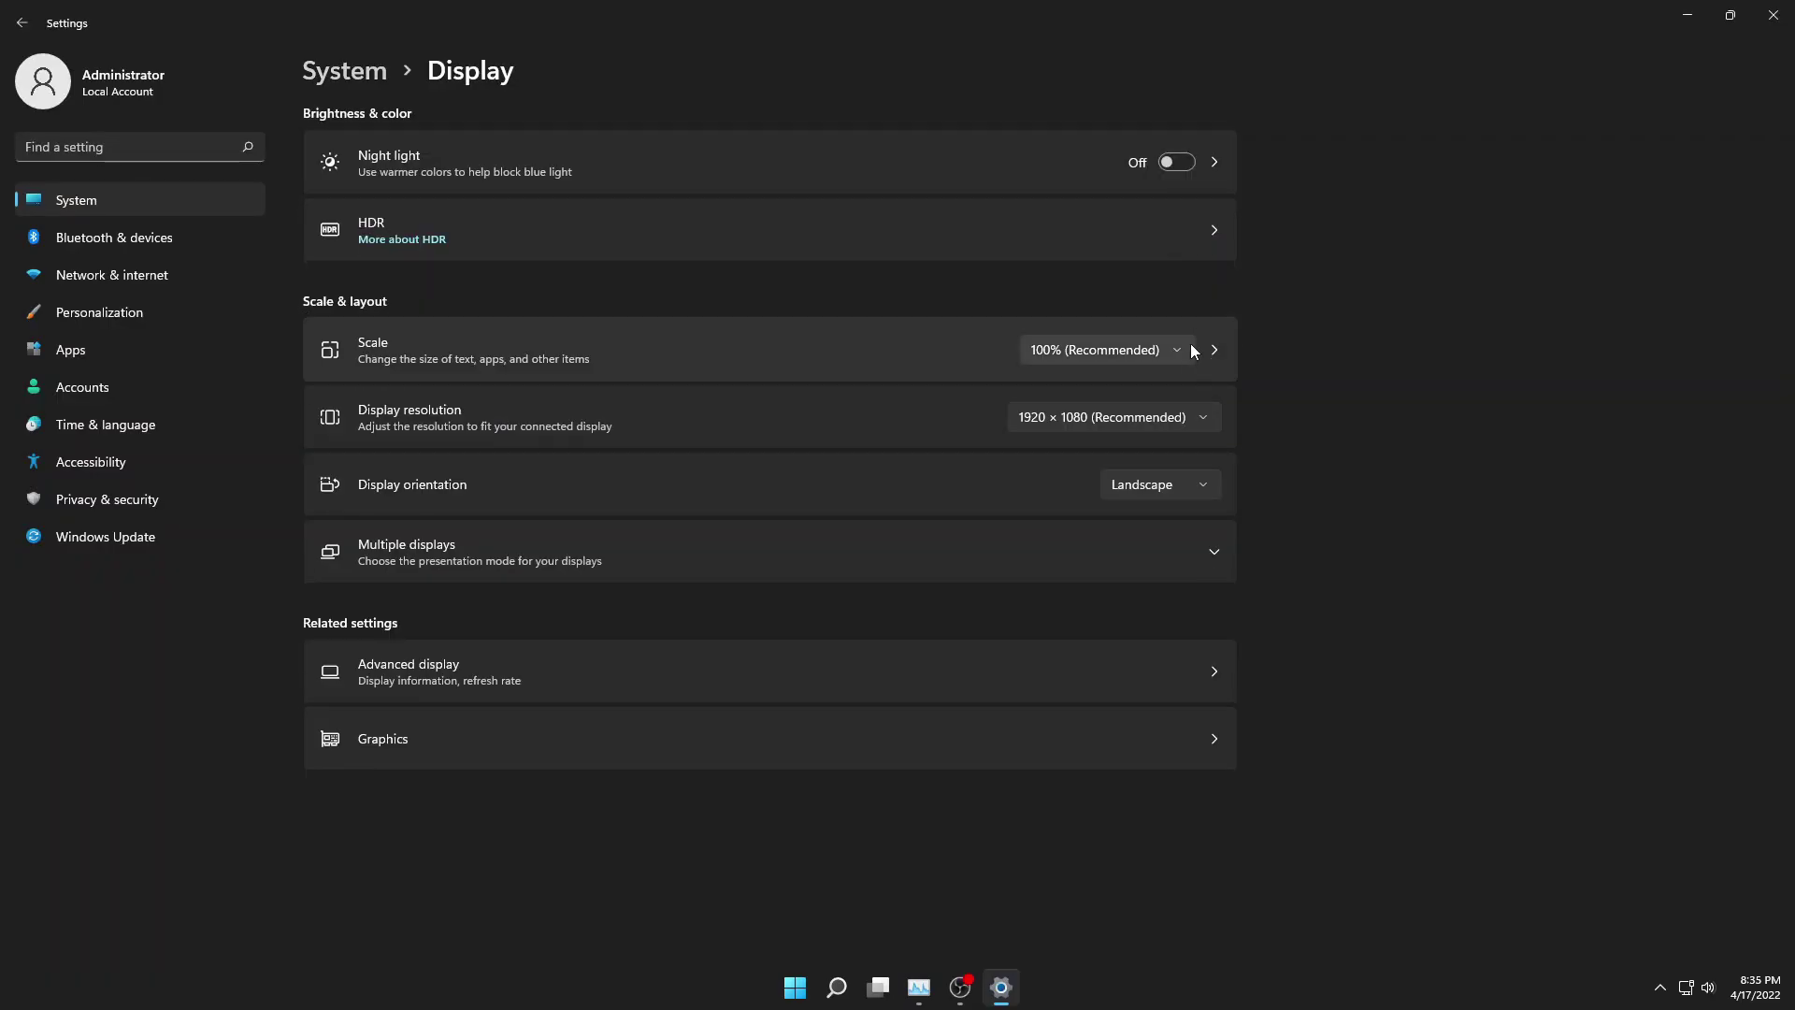
Turn Night light on under System > Display.
{"action": "left_click", "coordinate": [1174, 164]}
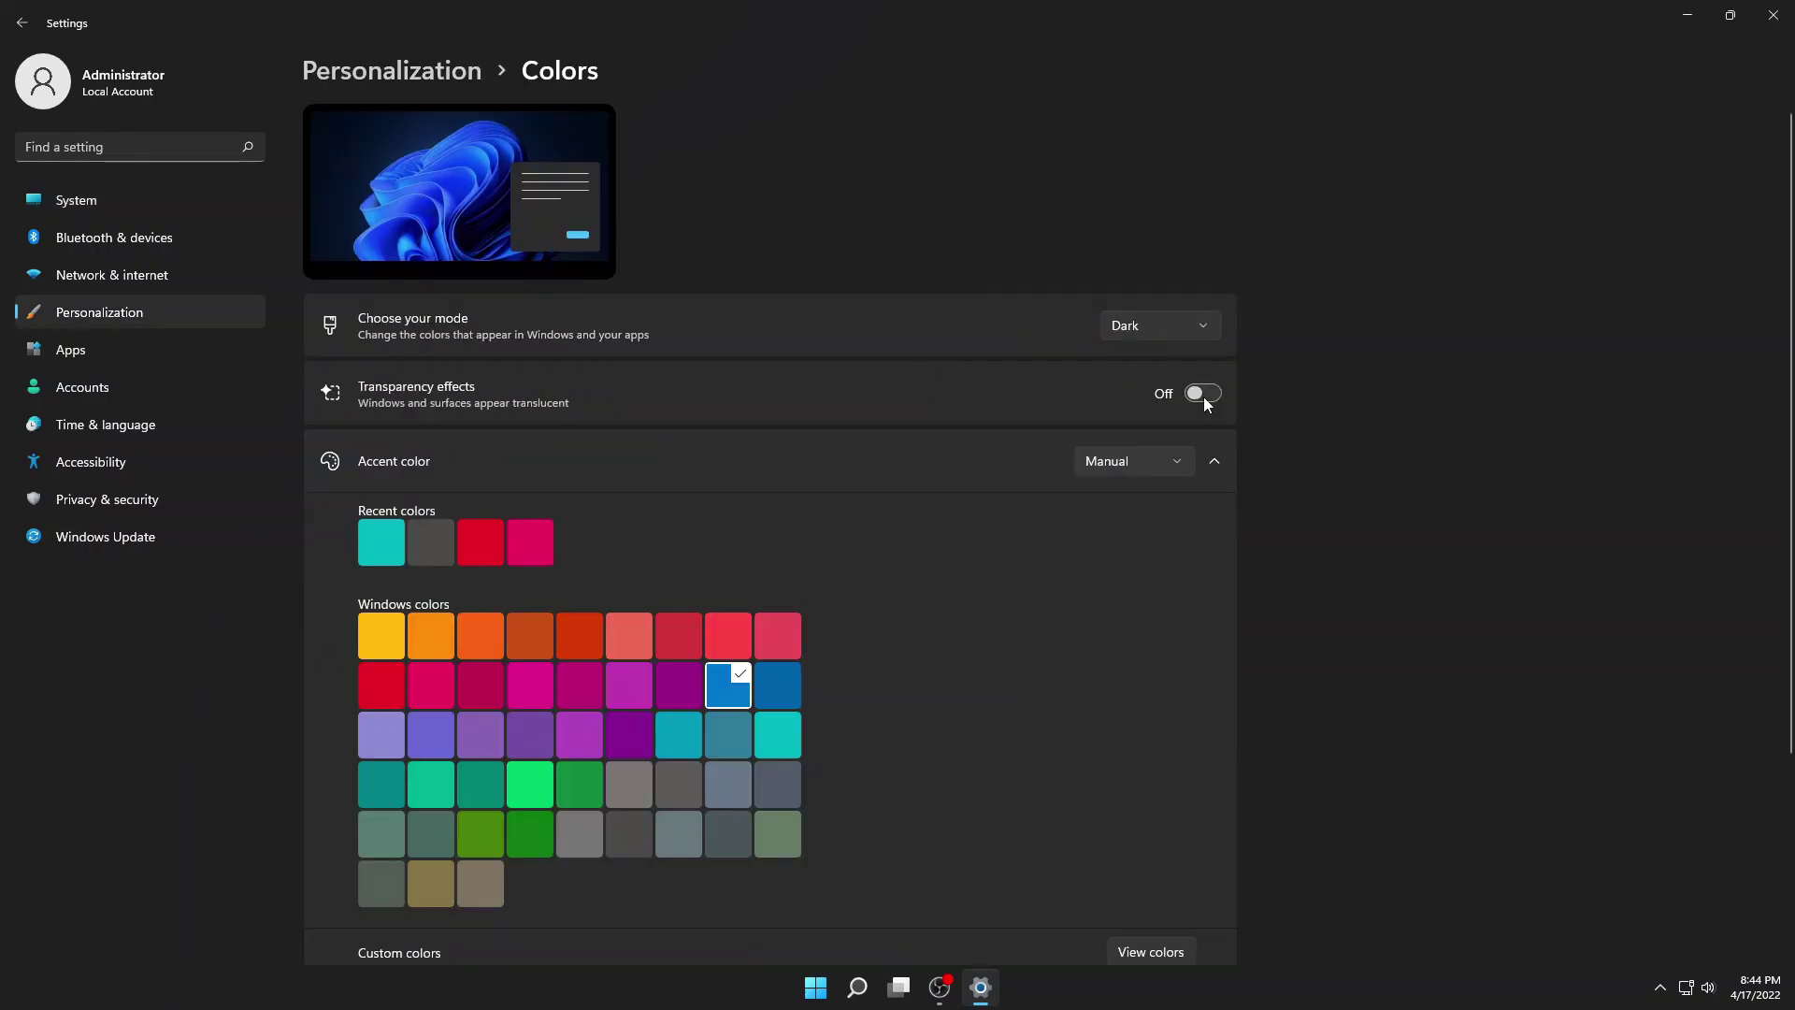
{"action": "left_click", "coordinate": [1202, 394]}
{"action": "scroll", "coordinate": [1261, 609], "scroll_direction": "down", "scroll_amount": 3}
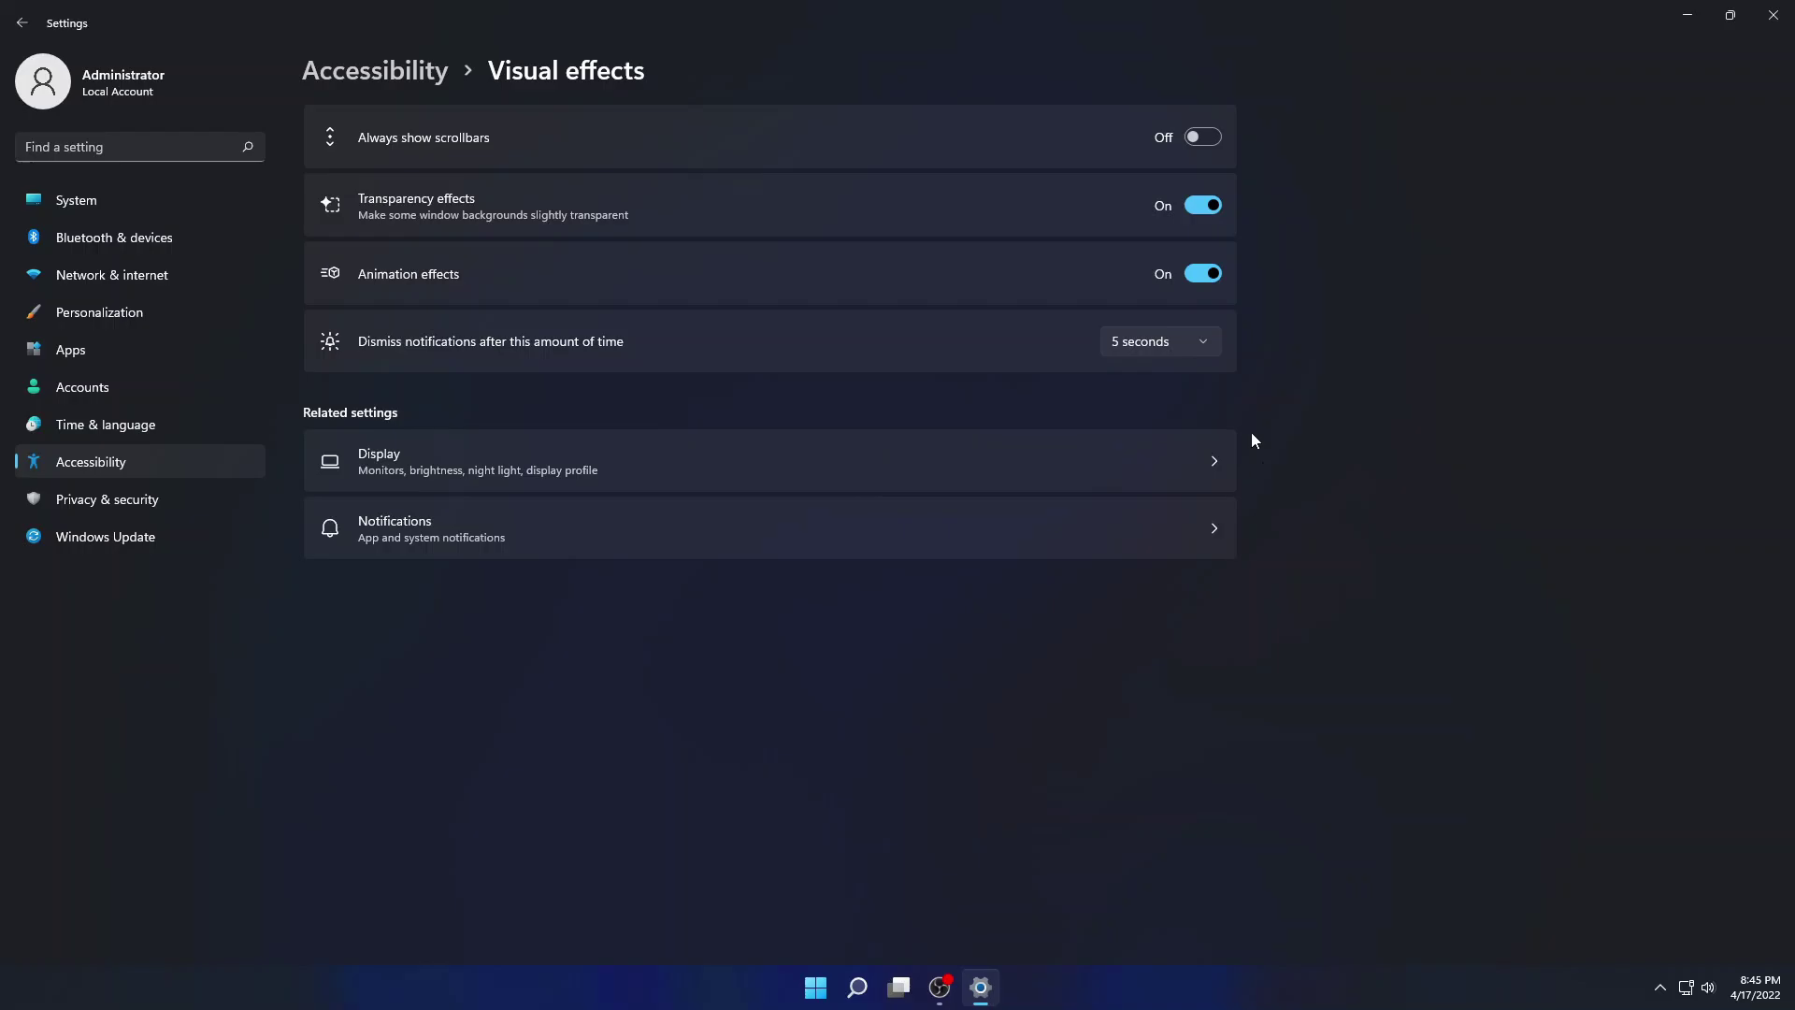
Switch the Settings window between full screen and restored size, then close it.
{"action": "left_click_drag", "start_coordinate": [814, 18], "coordinate": [1029, 248]}
{"action": "double_click", "coordinate": [1039, 256]}
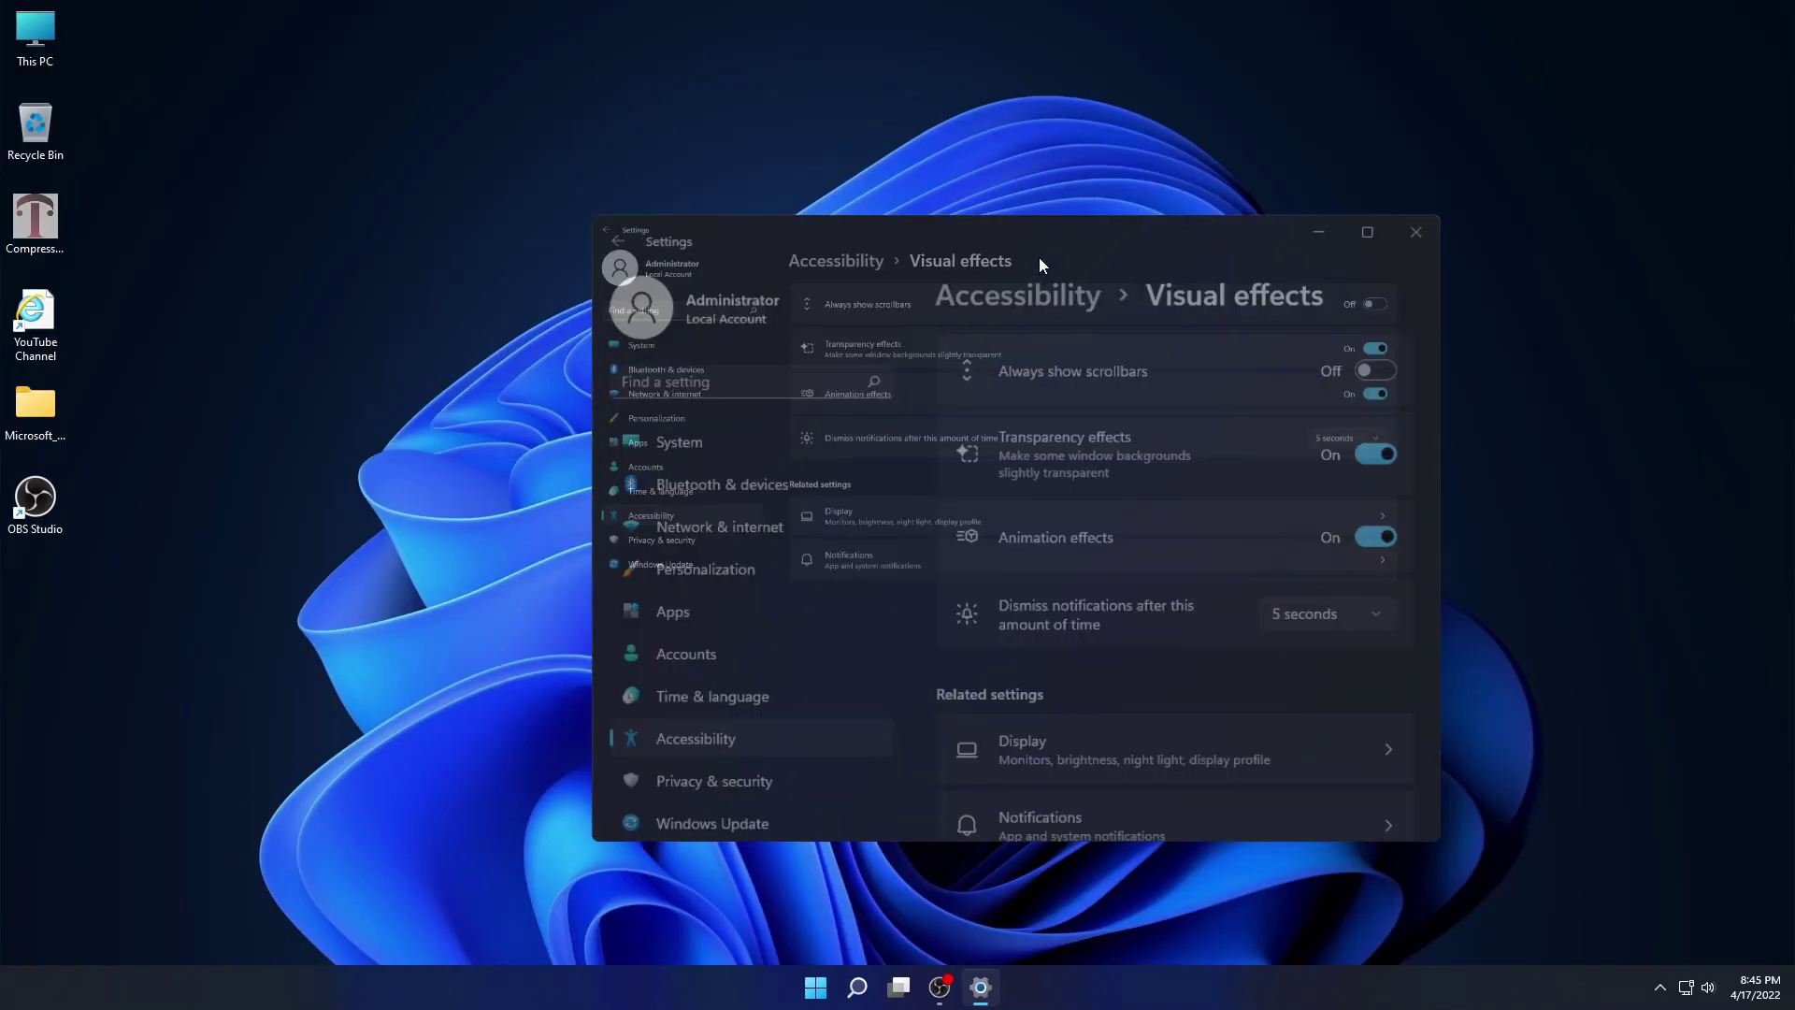
{"action": "double_click", "coordinate": [1204, 23]}
{"action": "double_click", "coordinate": [1111, 249]}
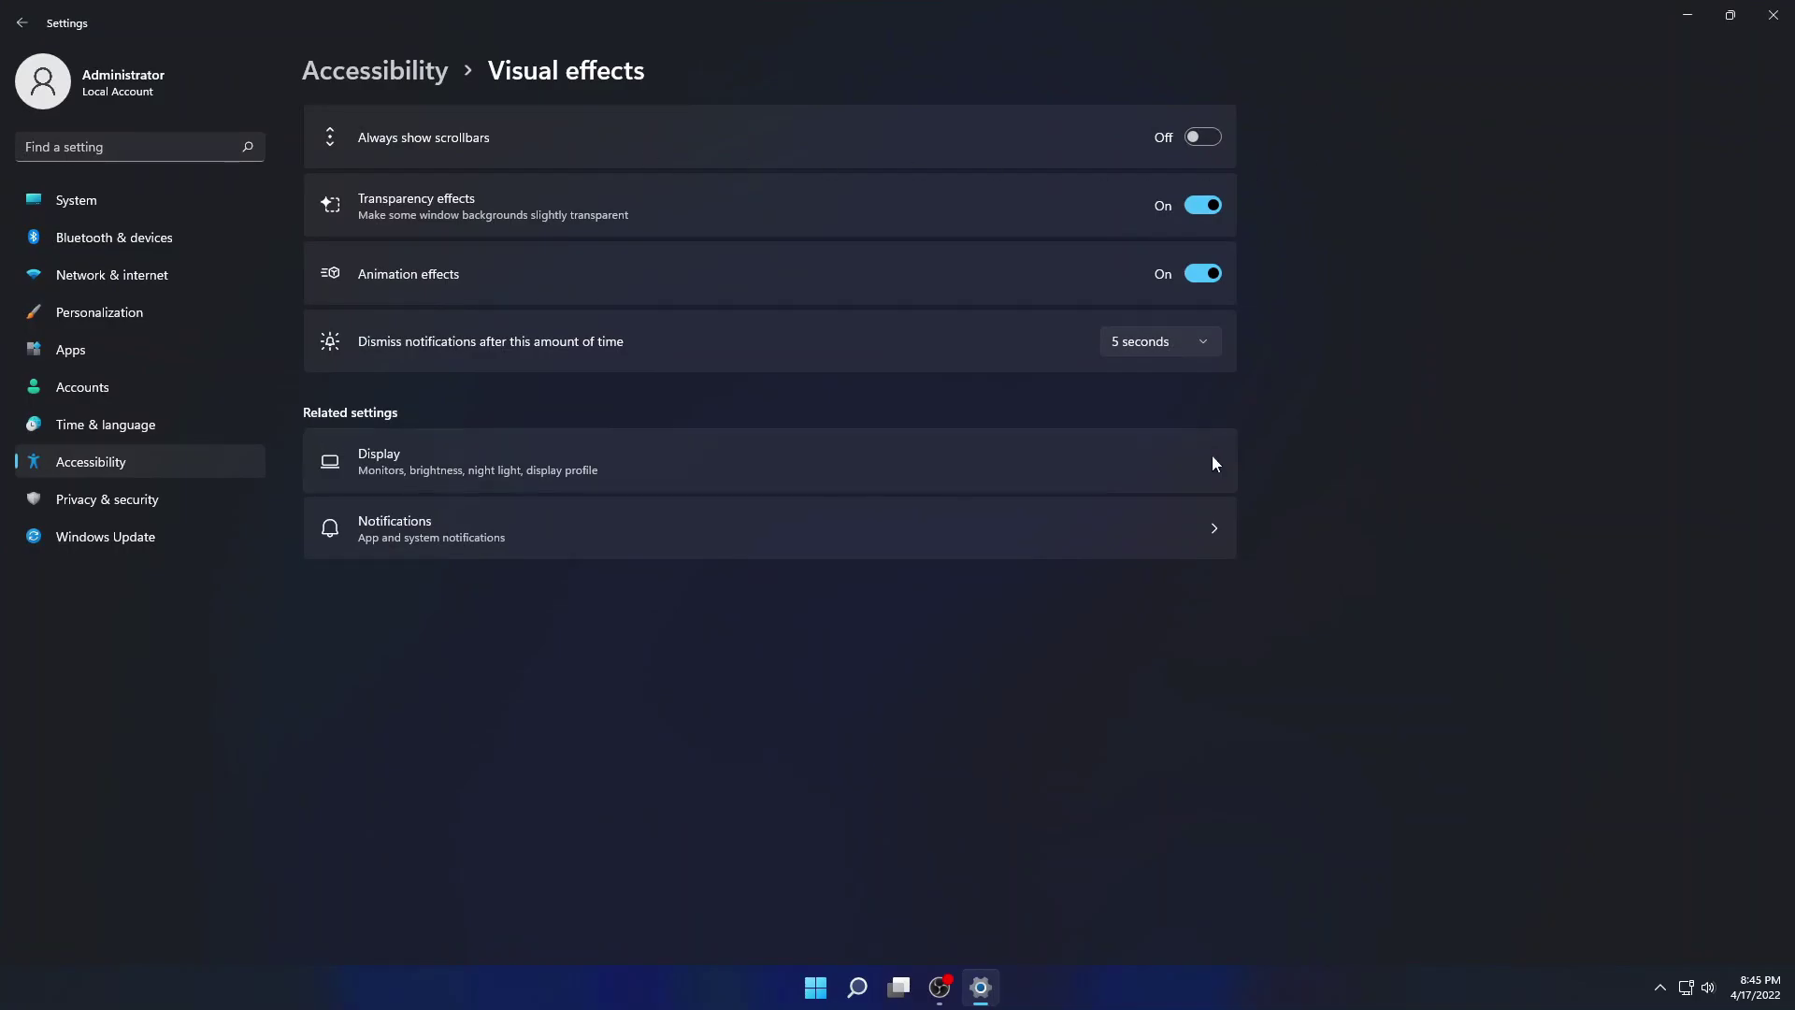
{"action": "double_click", "coordinate": [1440, 7]}
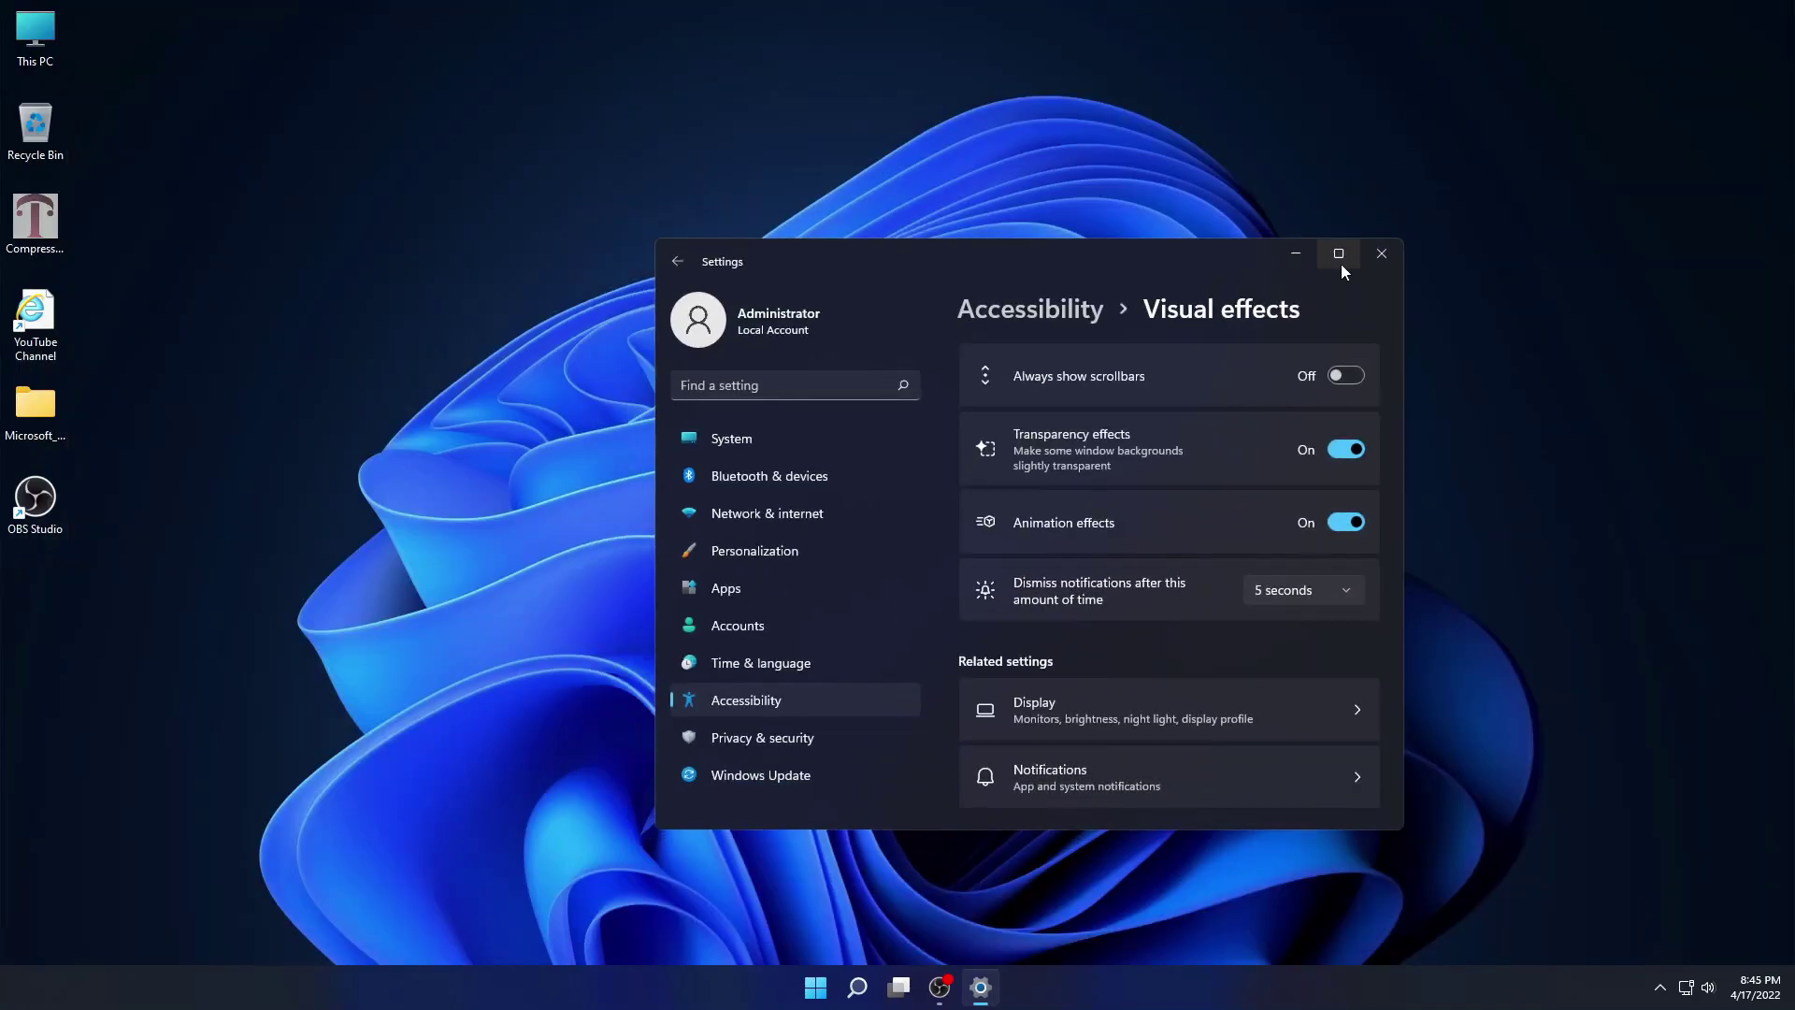
{"action": "left_click", "coordinate": [404, 464]}
{"action": "left_click", "coordinate": [1397, 265]}
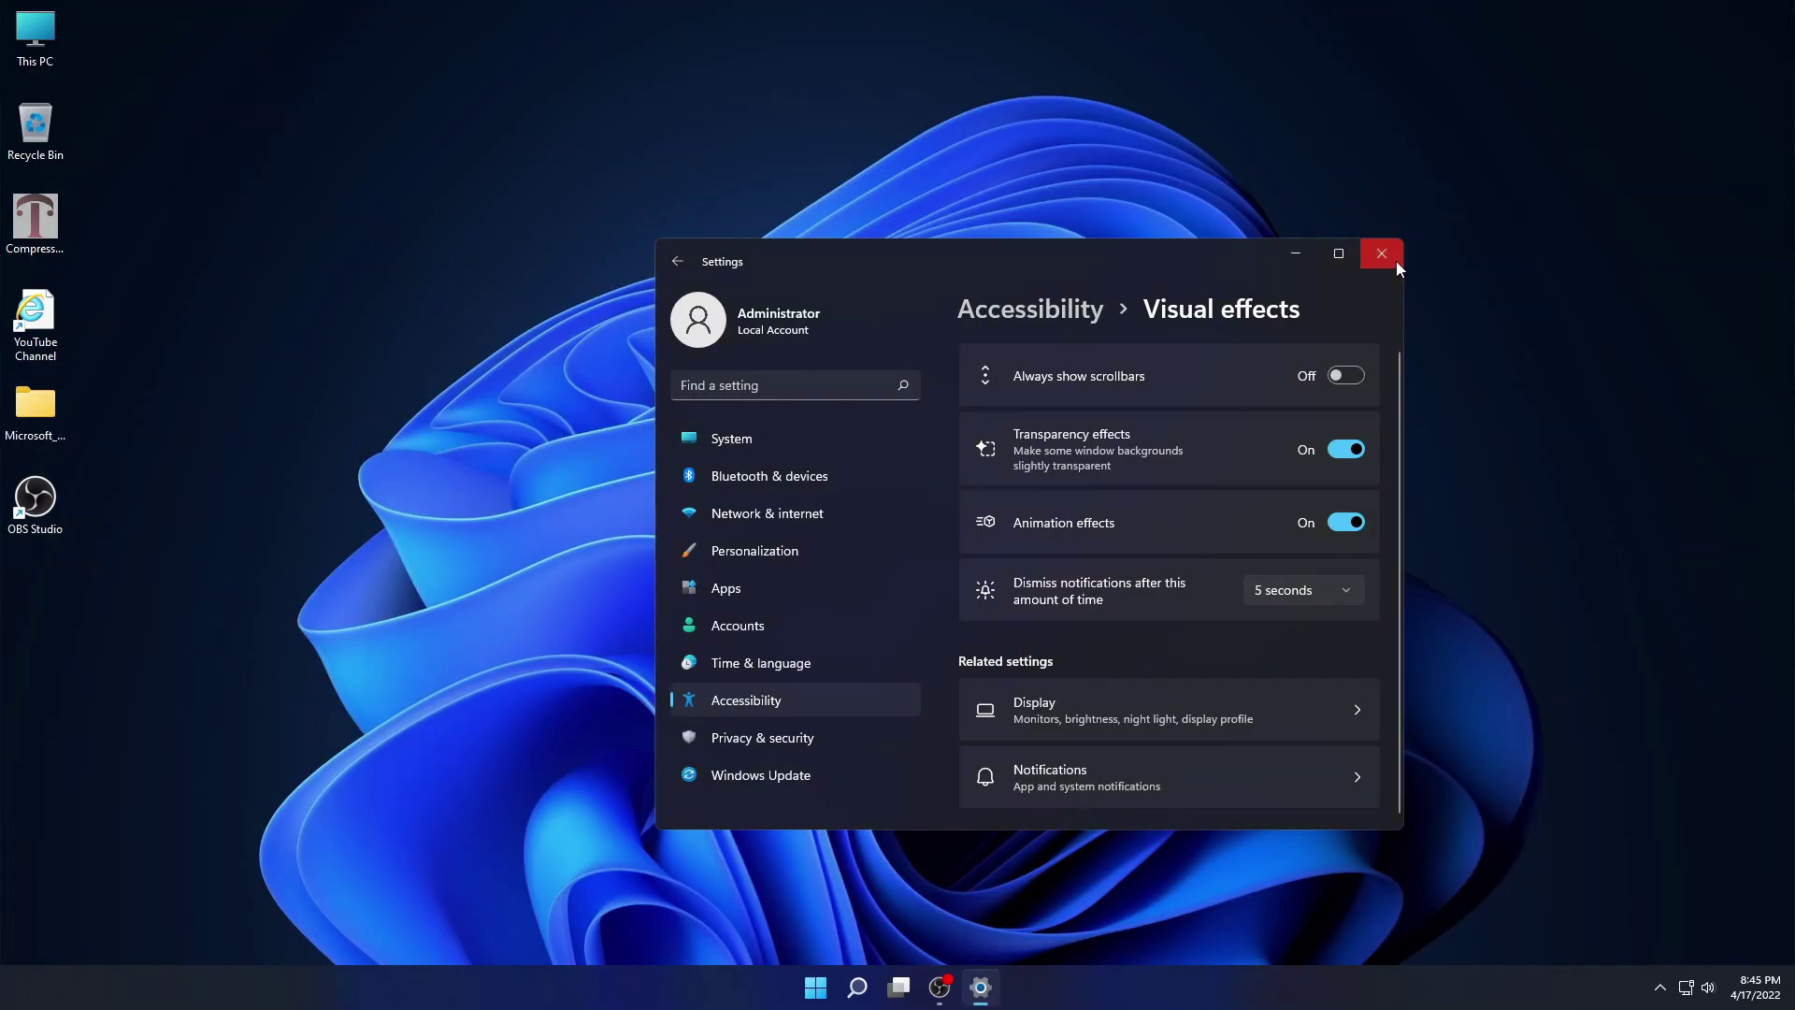
{"action": "left_click", "coordinate": [1380, 254]}
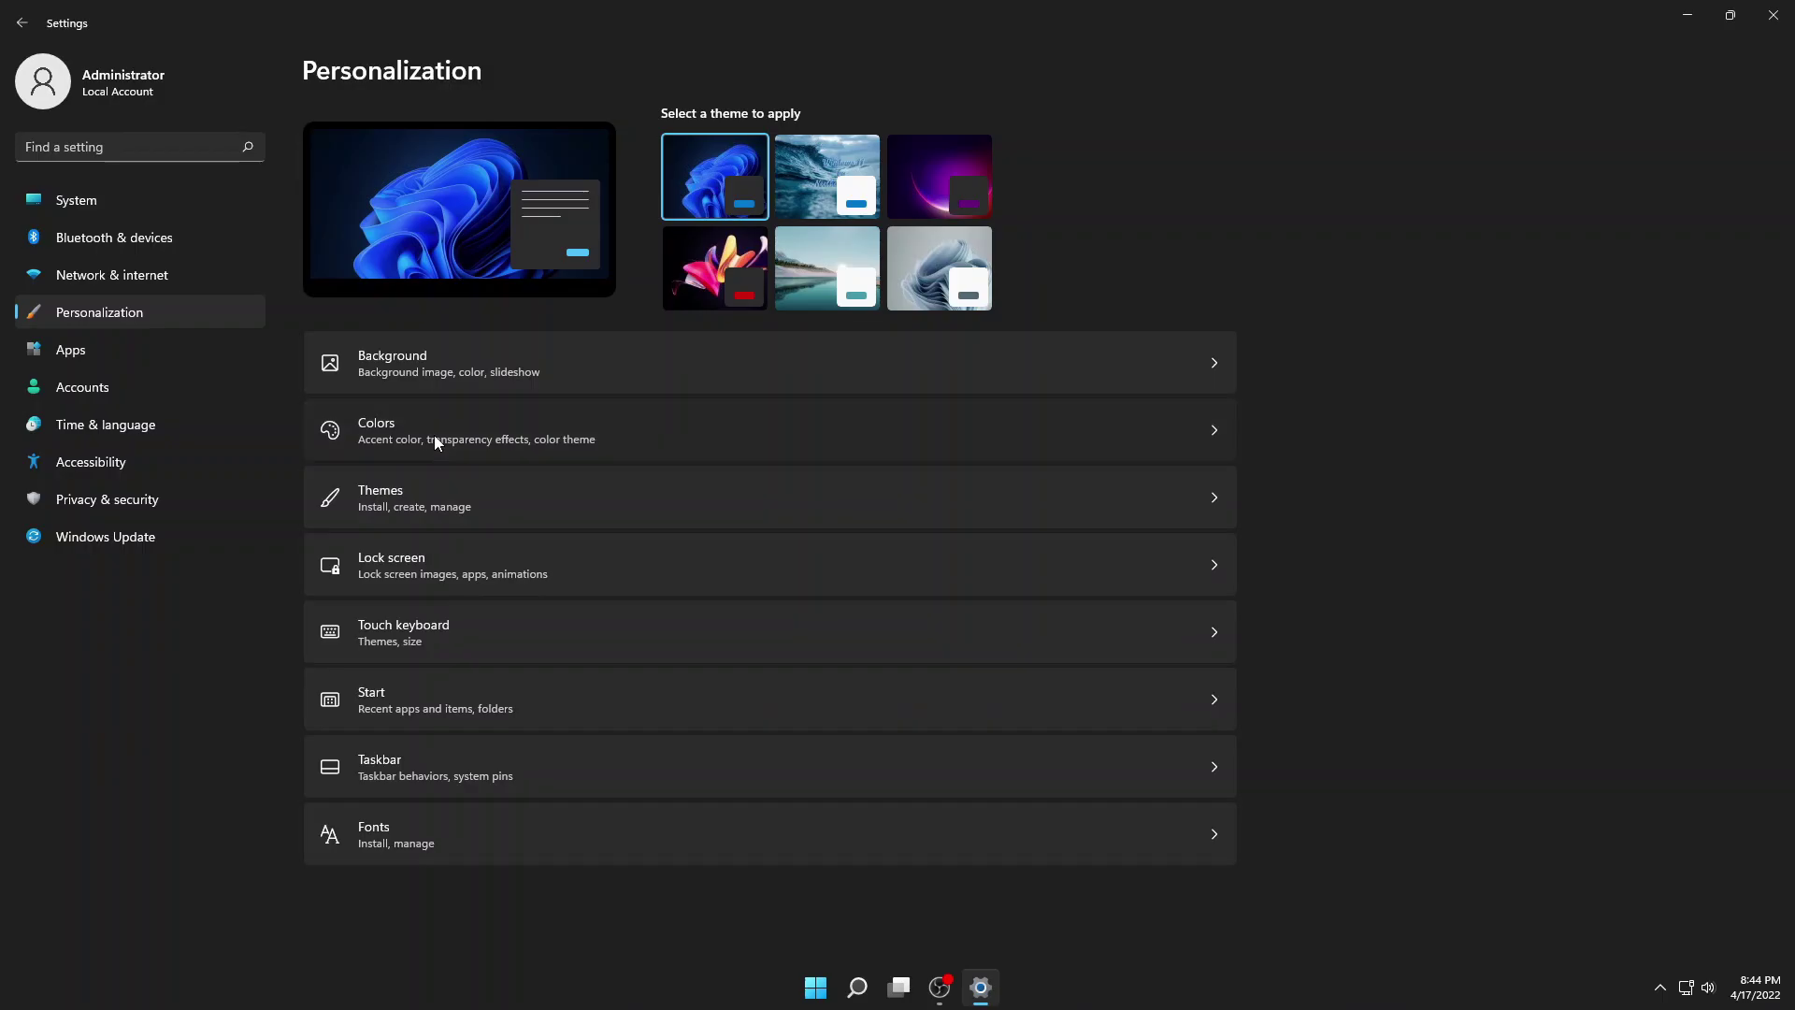
Turn Transparency effects on in Personalization > Colors and return to Personalization.
{"action": "left_click", "coordinate": [434, 435]}
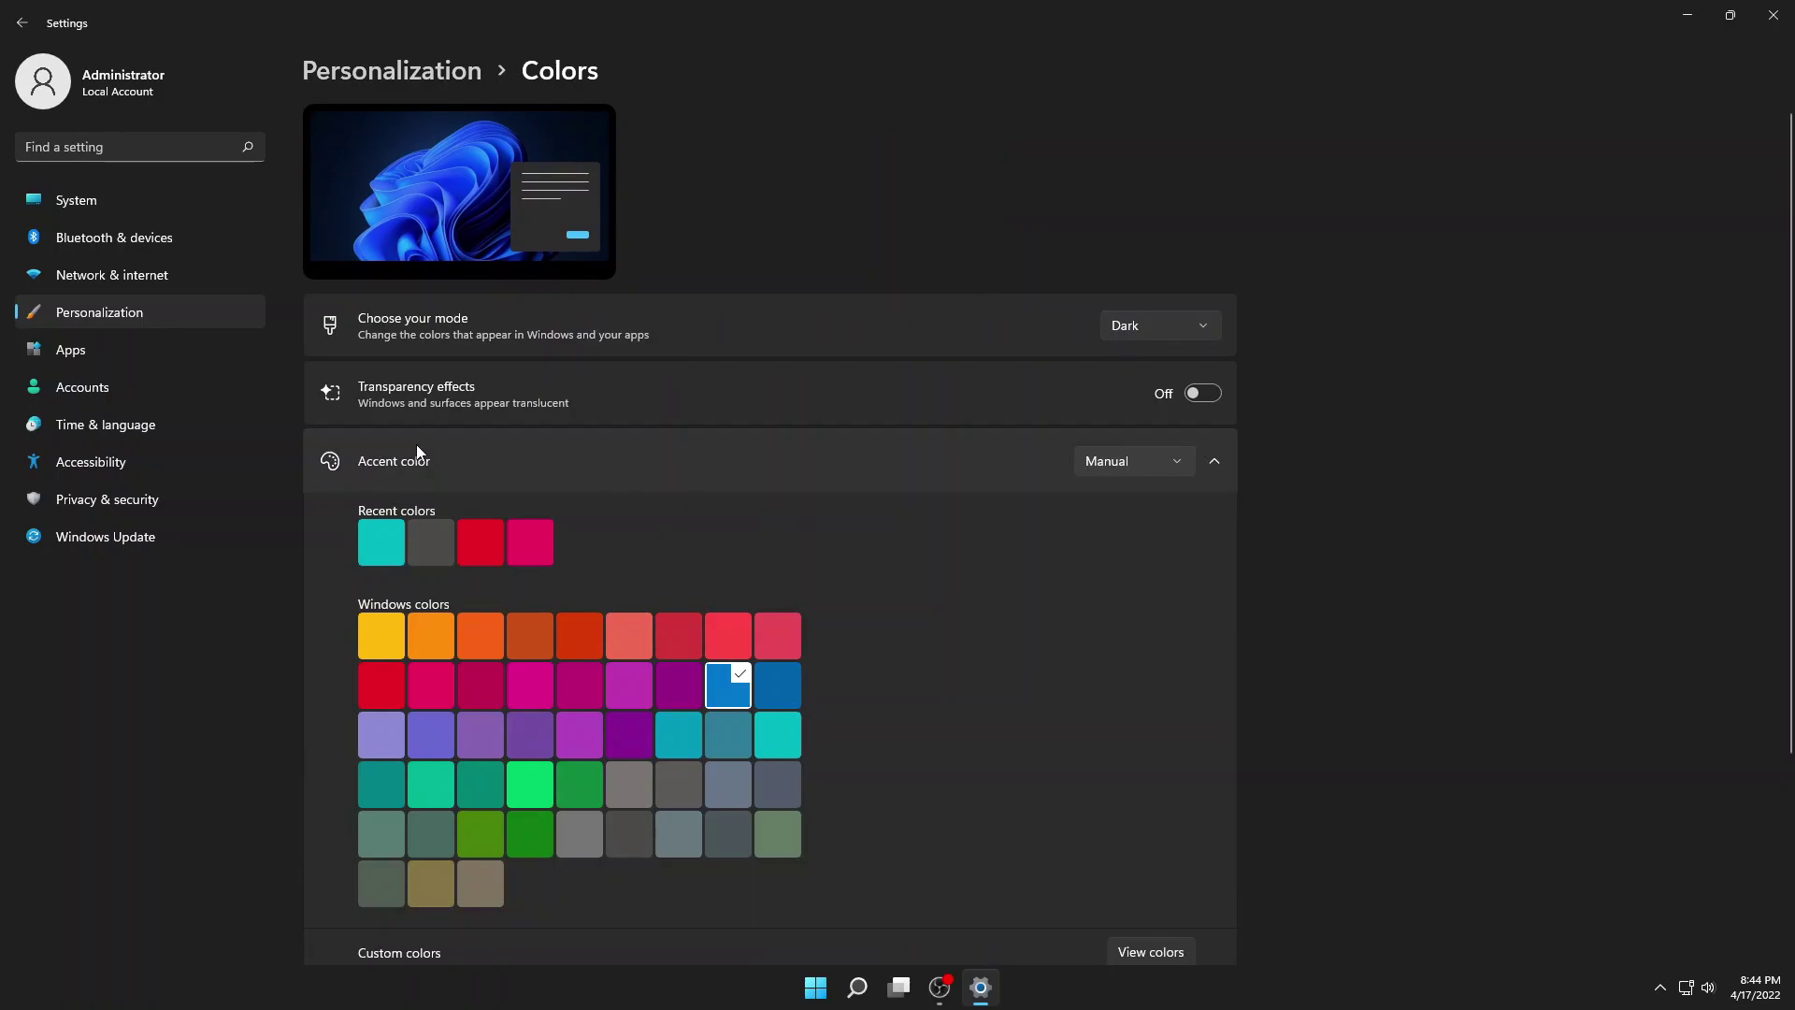
{"action": "left_click", "coordinate": [1203, 393]}
{"action": "scroll", "coordinate": [1261, 602], "scroll_direction": "down", "scroll_amount": 3}
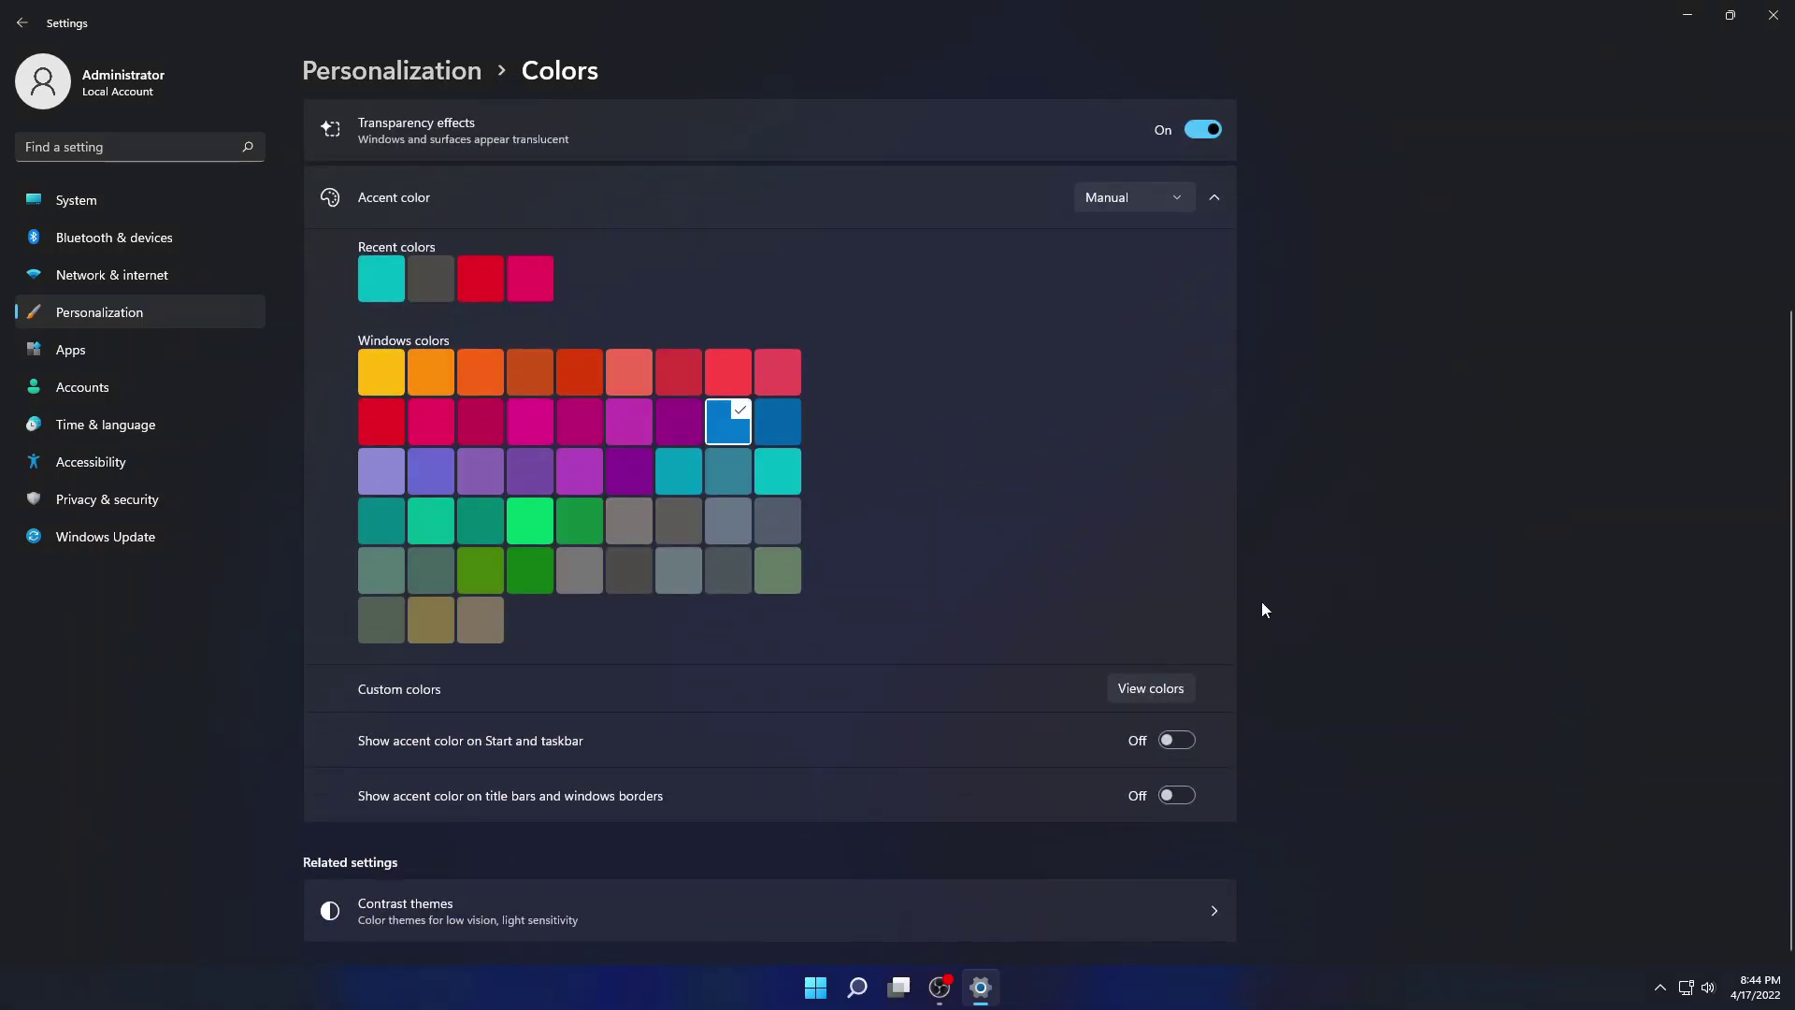
{"action": "scroll", "coordinate": [1252, 635], "scroll_direction": "up", "scroll_amount": 3}
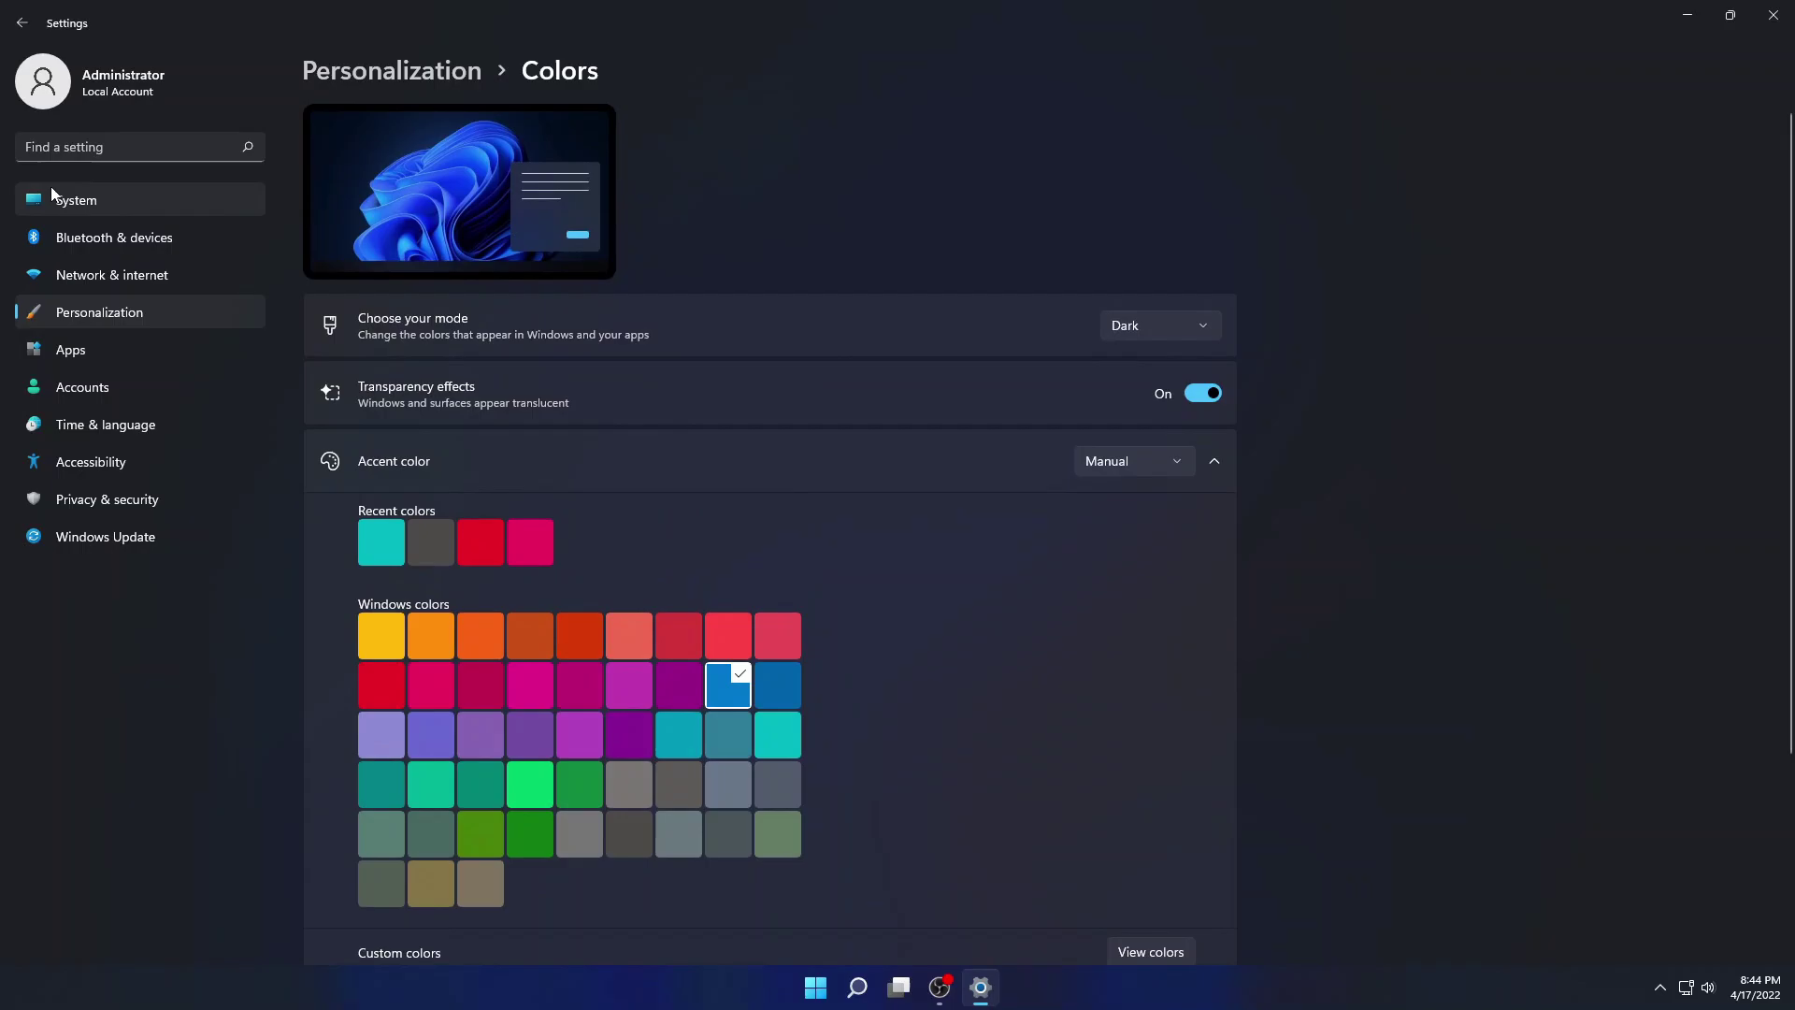
{"action": "left_click", "coordinate": [20, 22]}
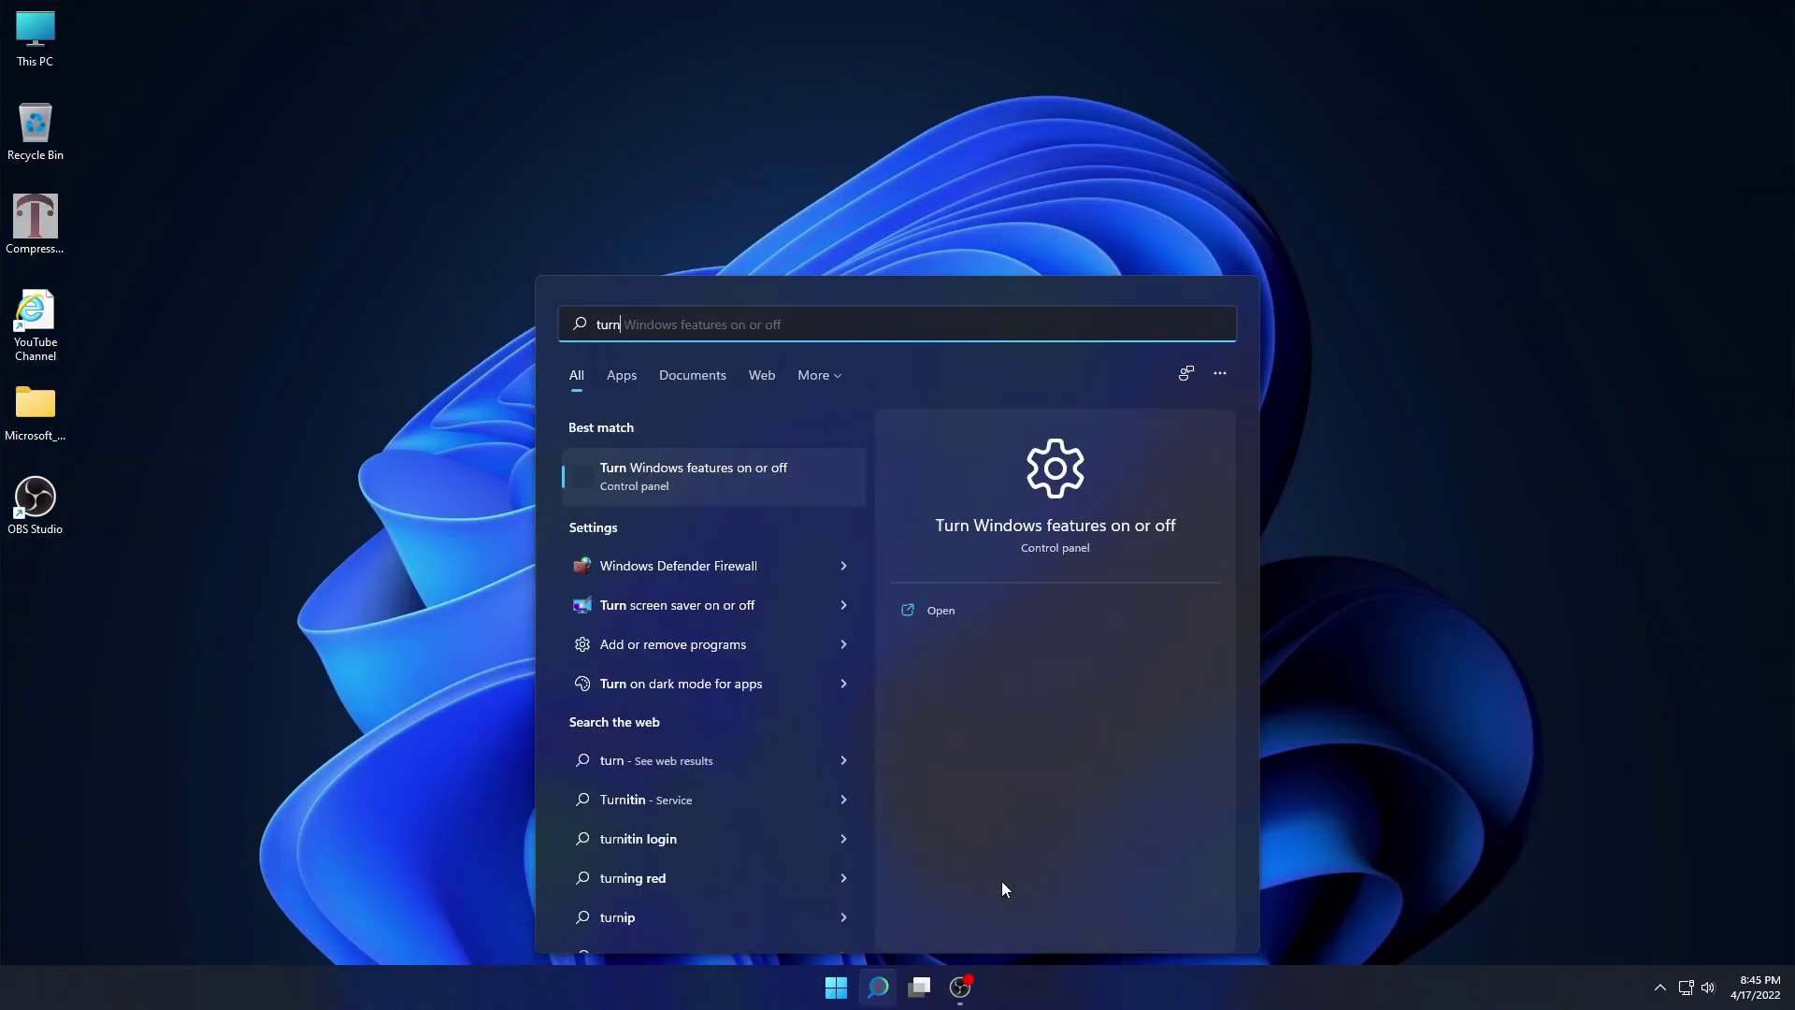
Launch Turn Windows features on or off and dismiss the missing ServerManager.exe error.
{"action": "left_click", "coordinate": [726, 471]}
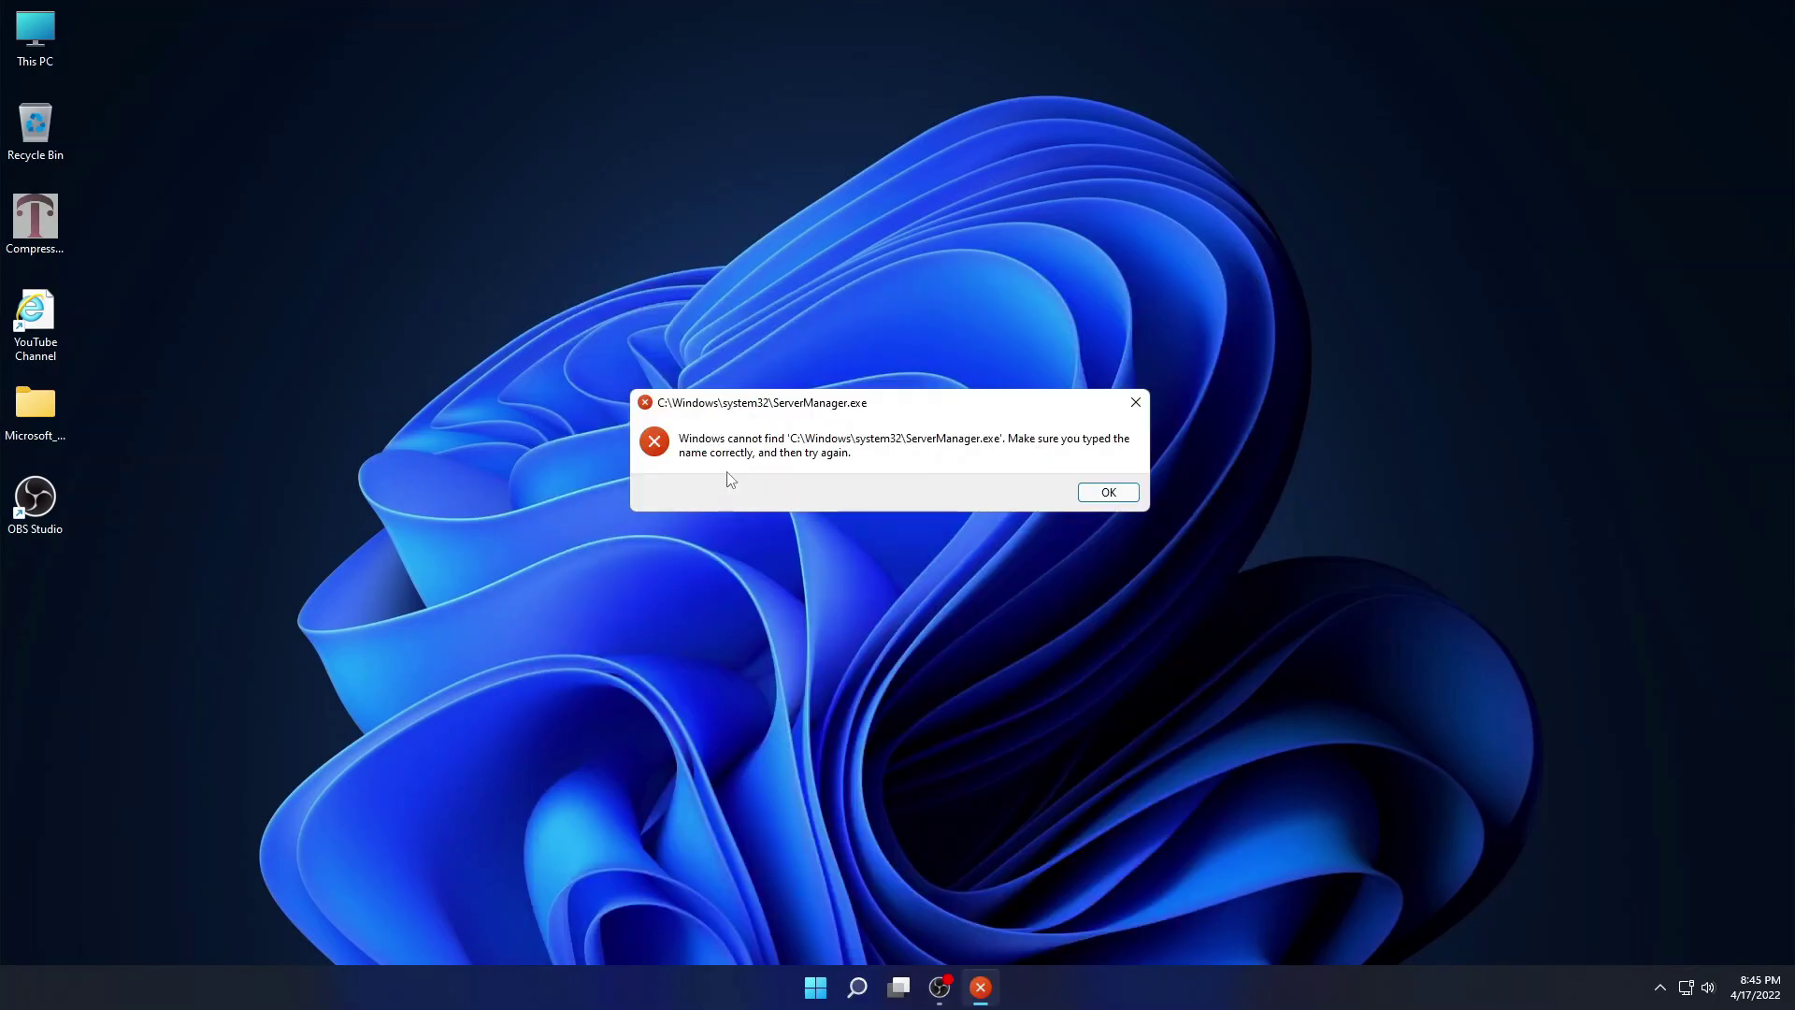
{"action": "left_click", "coordinate": [1092, 498]}
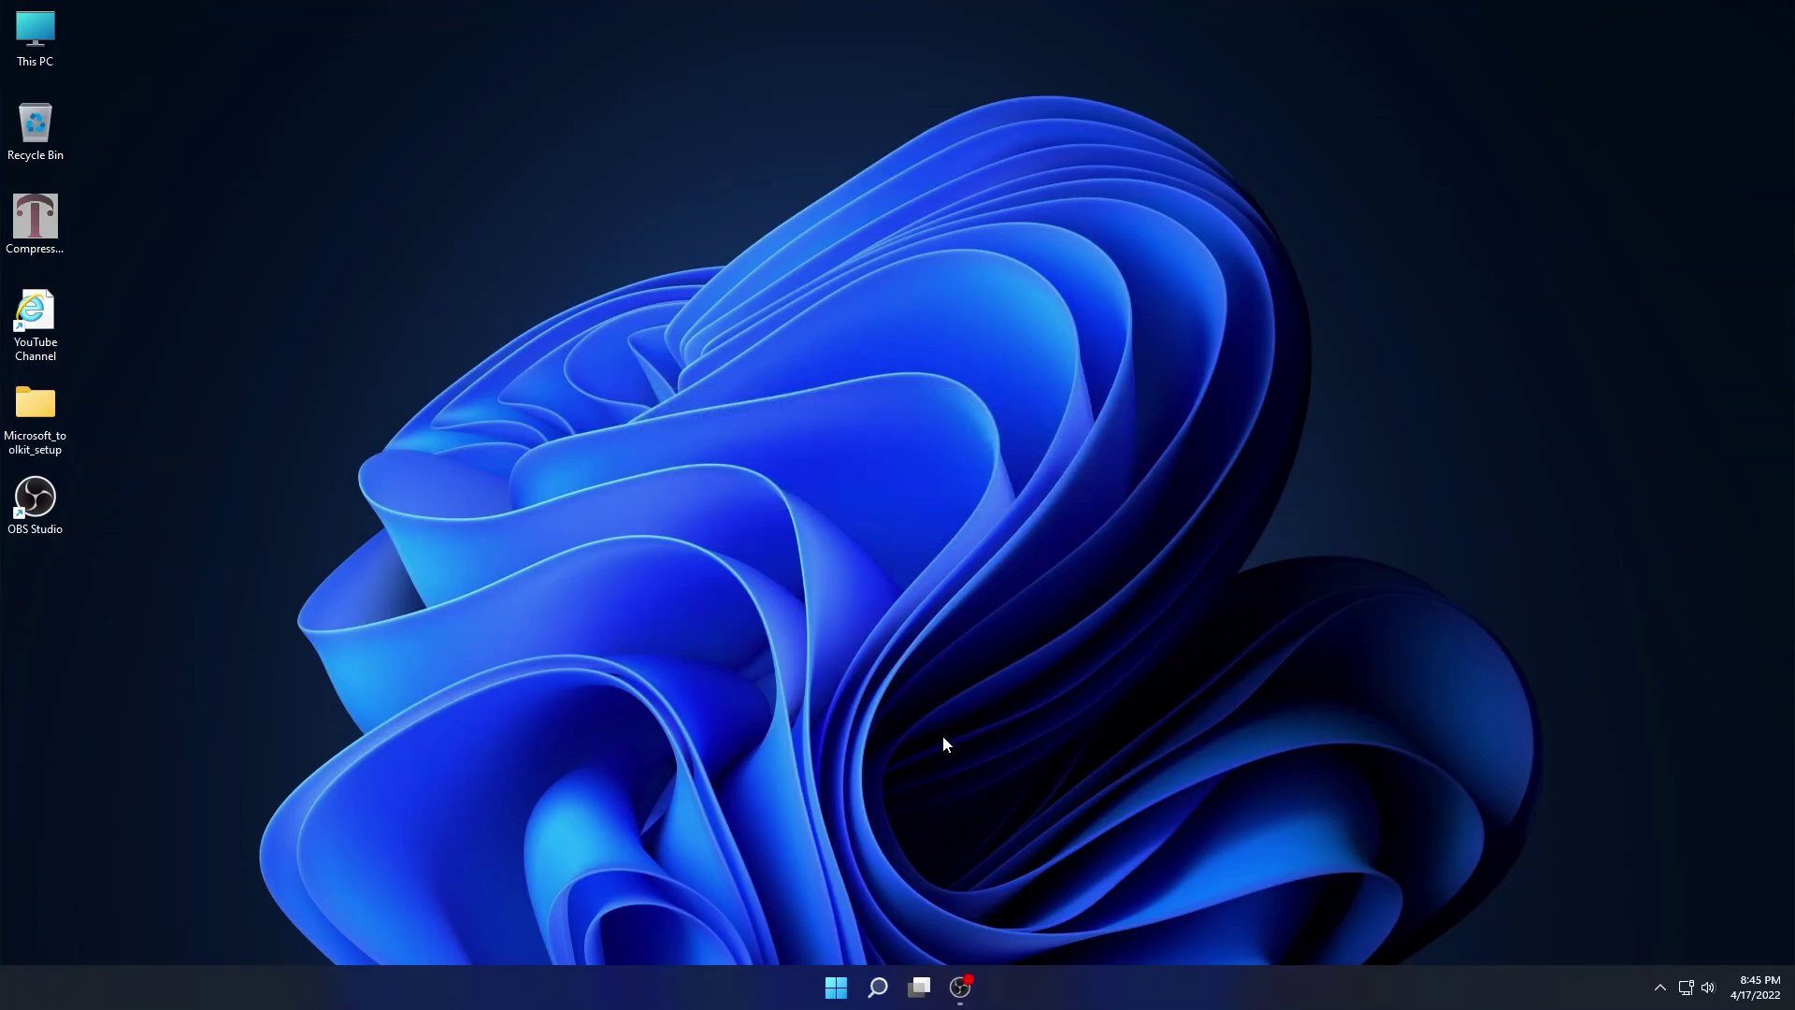
{"action": "key", "text": "super+i"}
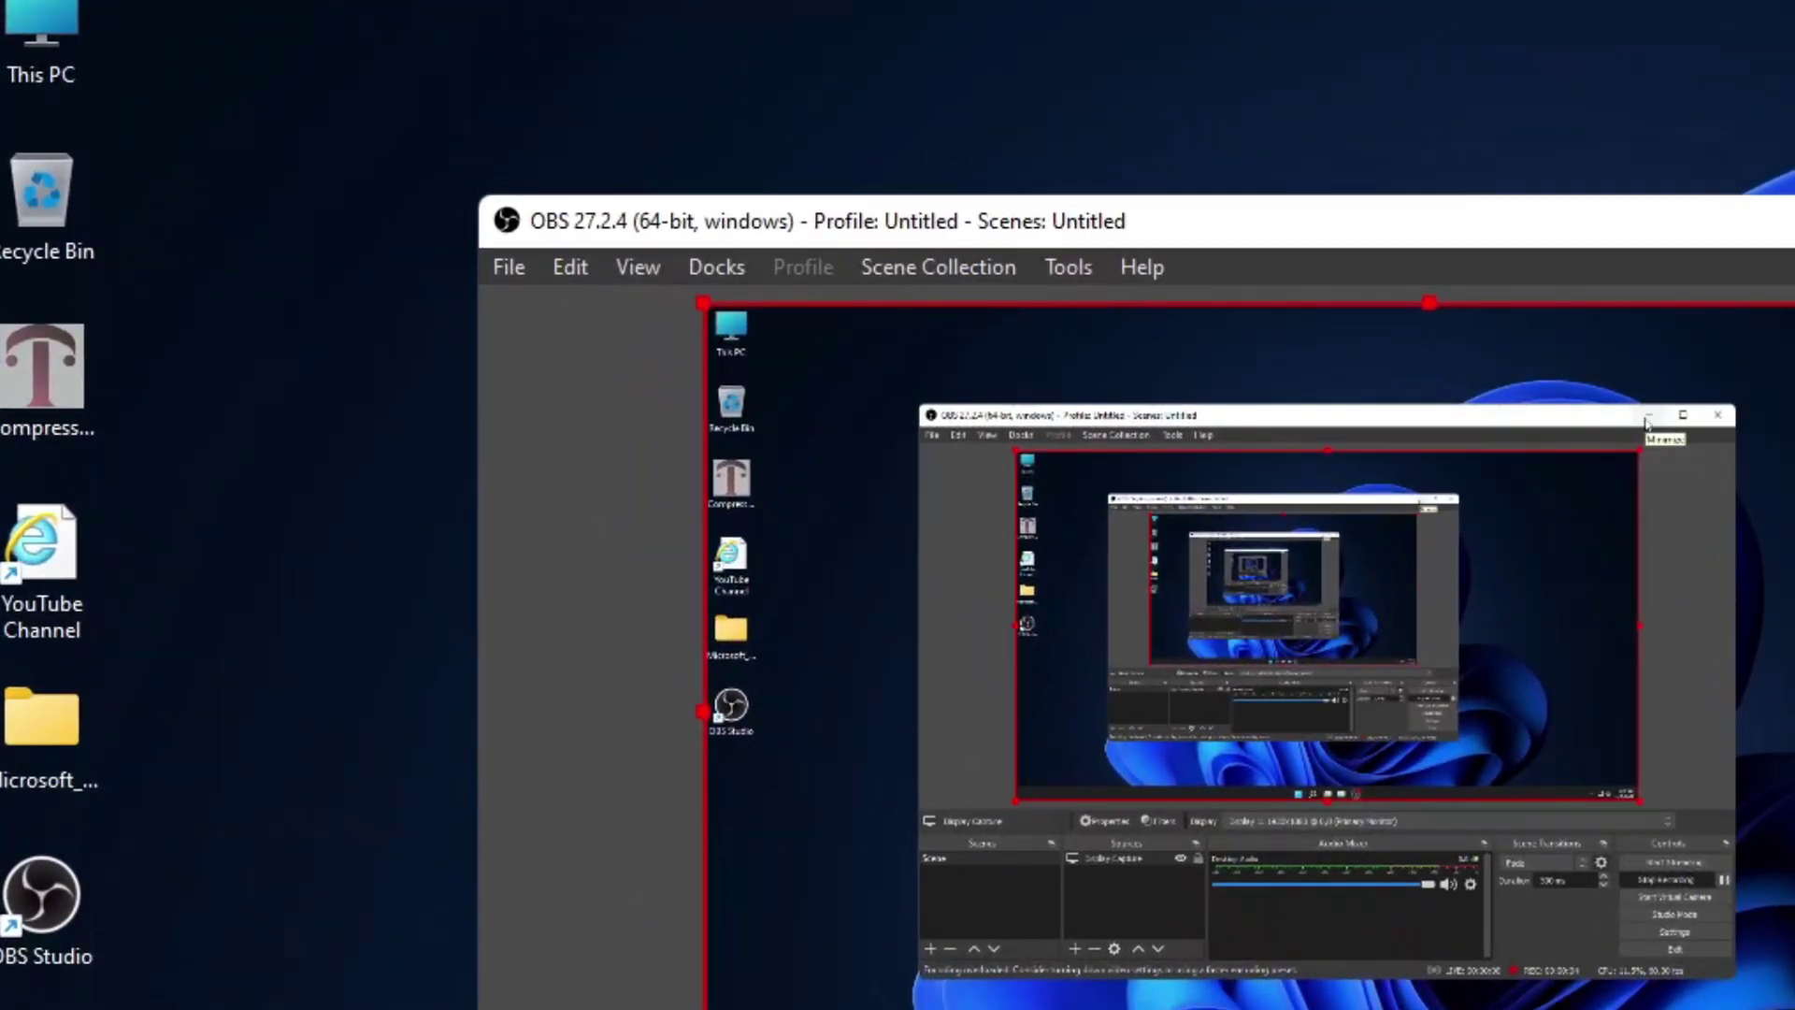
Minimize OBS, view the Start menu's All apps list, then return to Pinned.
{"action": "left_click", "coordinate": [1647, 424]}
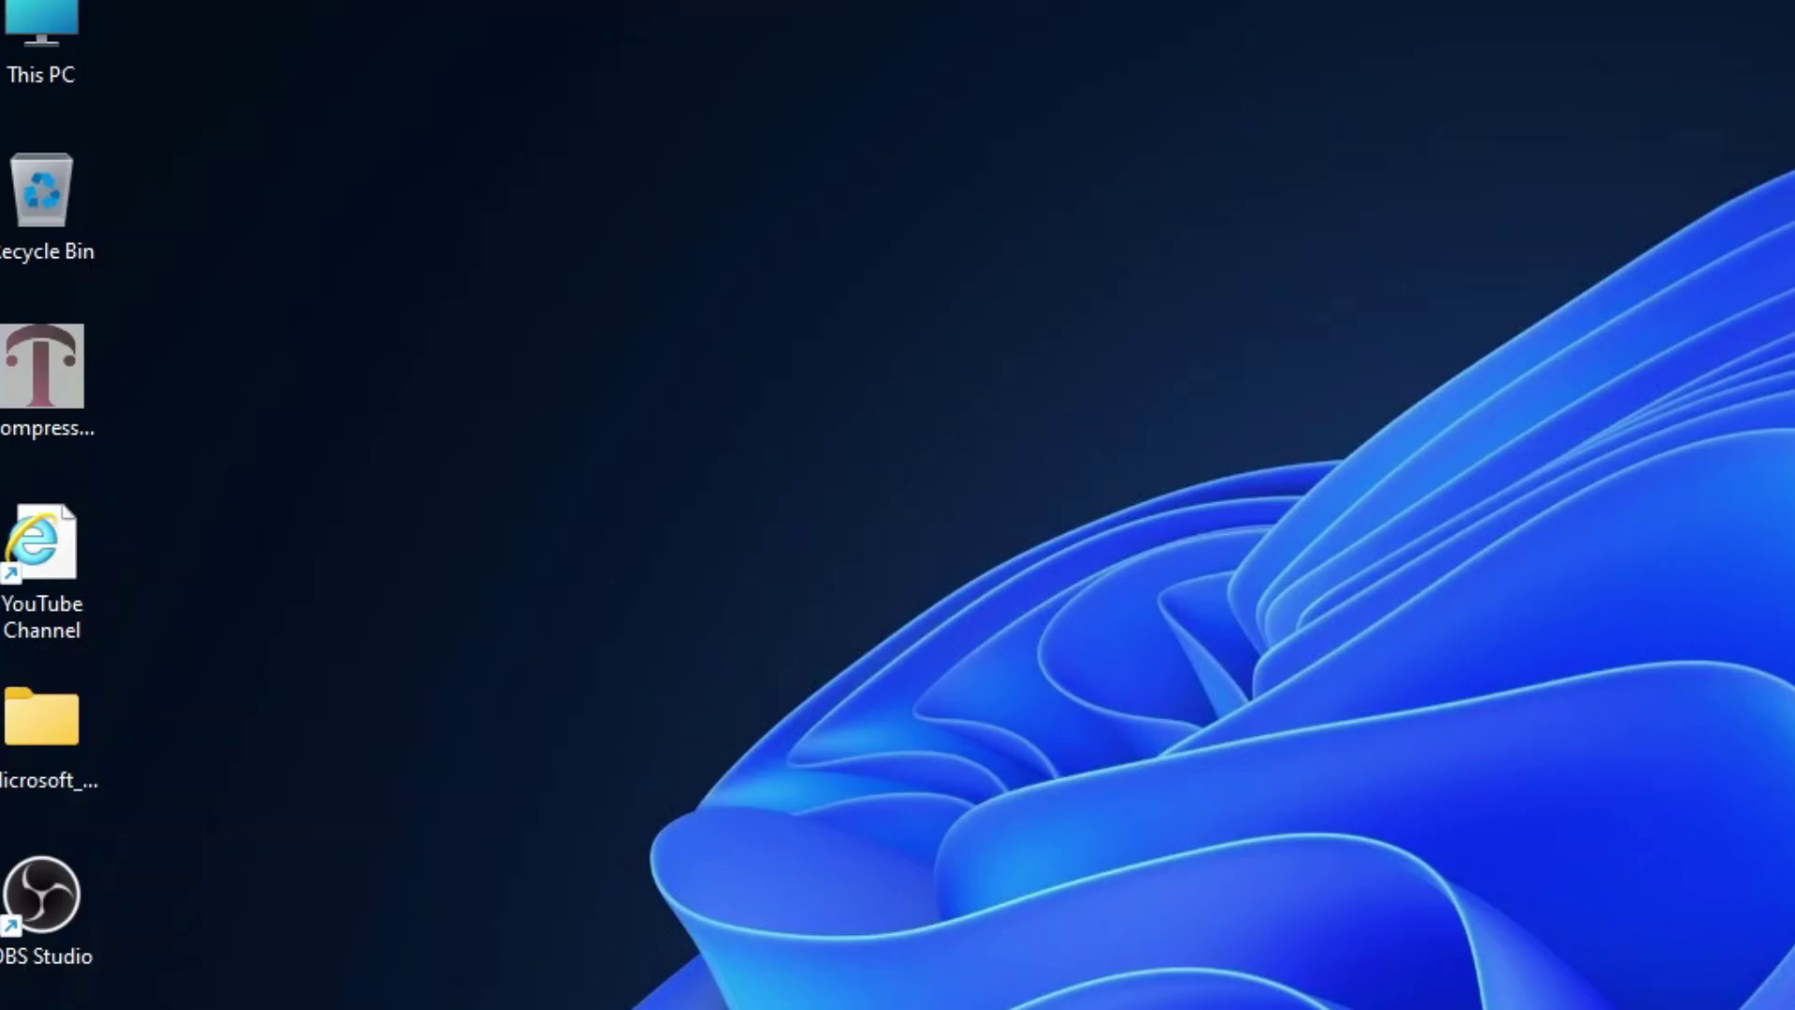
{"action": "key", "text": "super"}
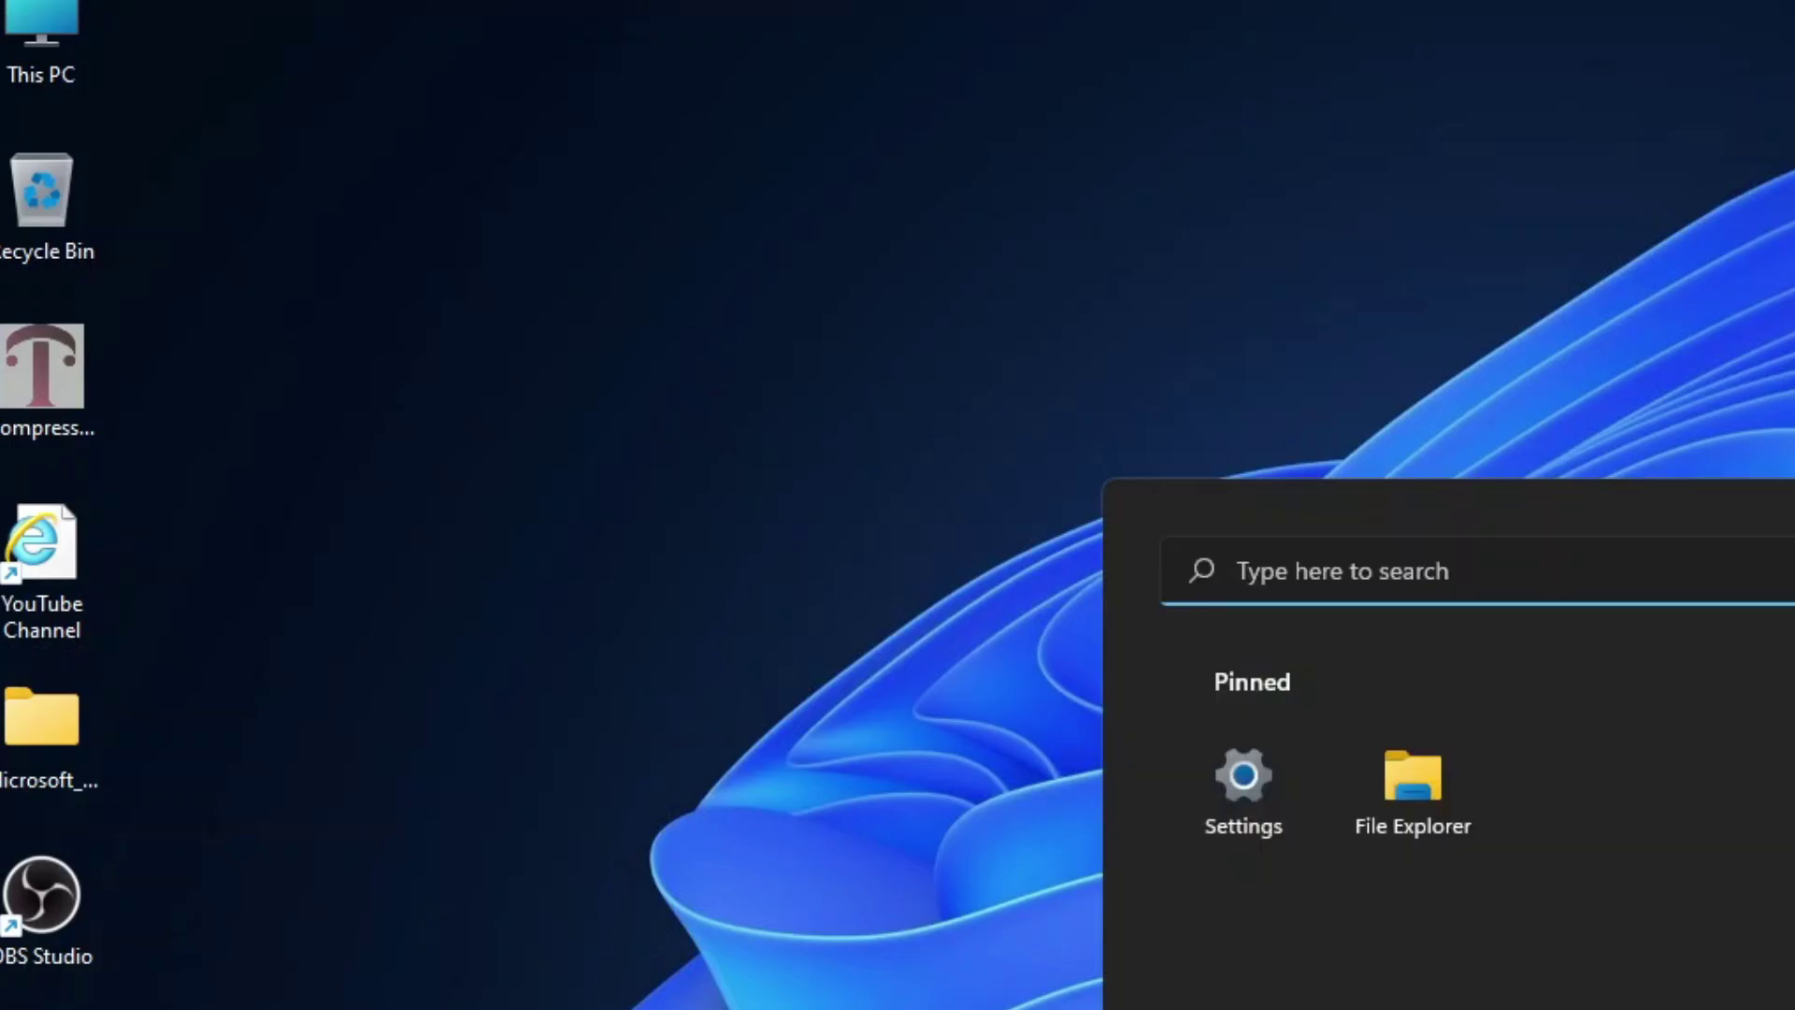
{"action": "left_click", "coordinate": [1108, 384]}
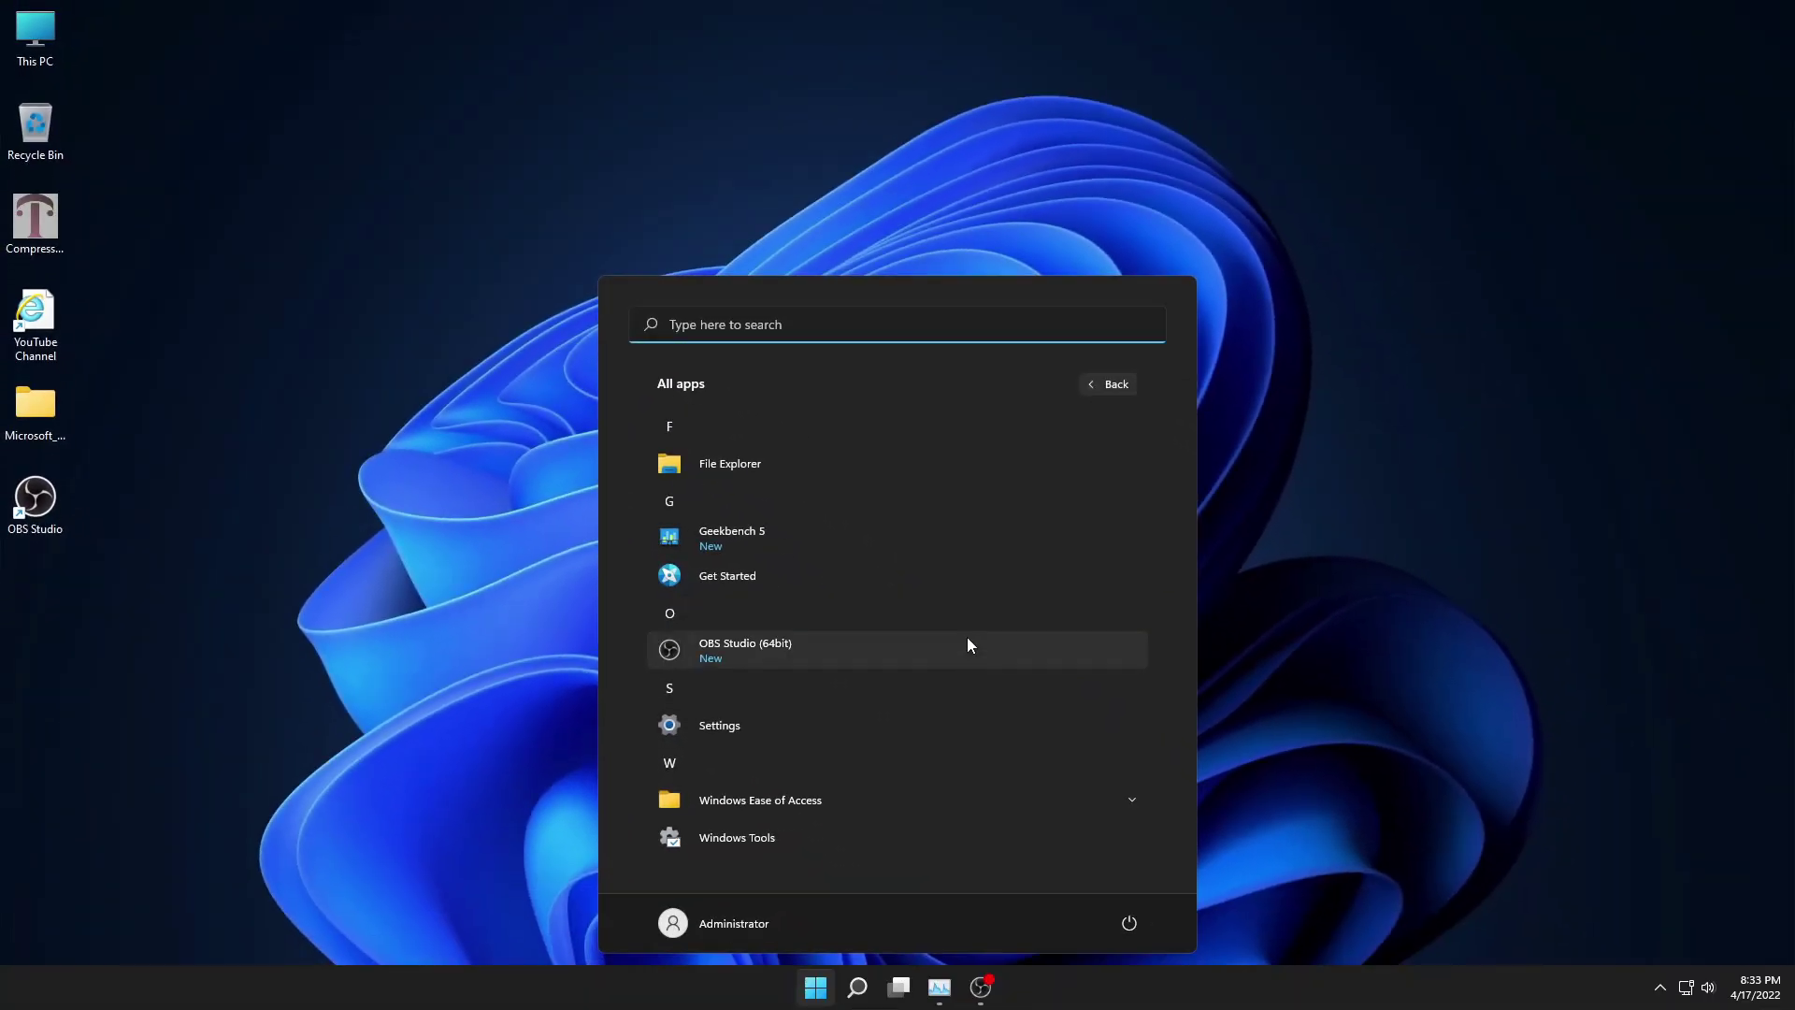
{"action": "left_click", "coordinate": [1085, 379]}
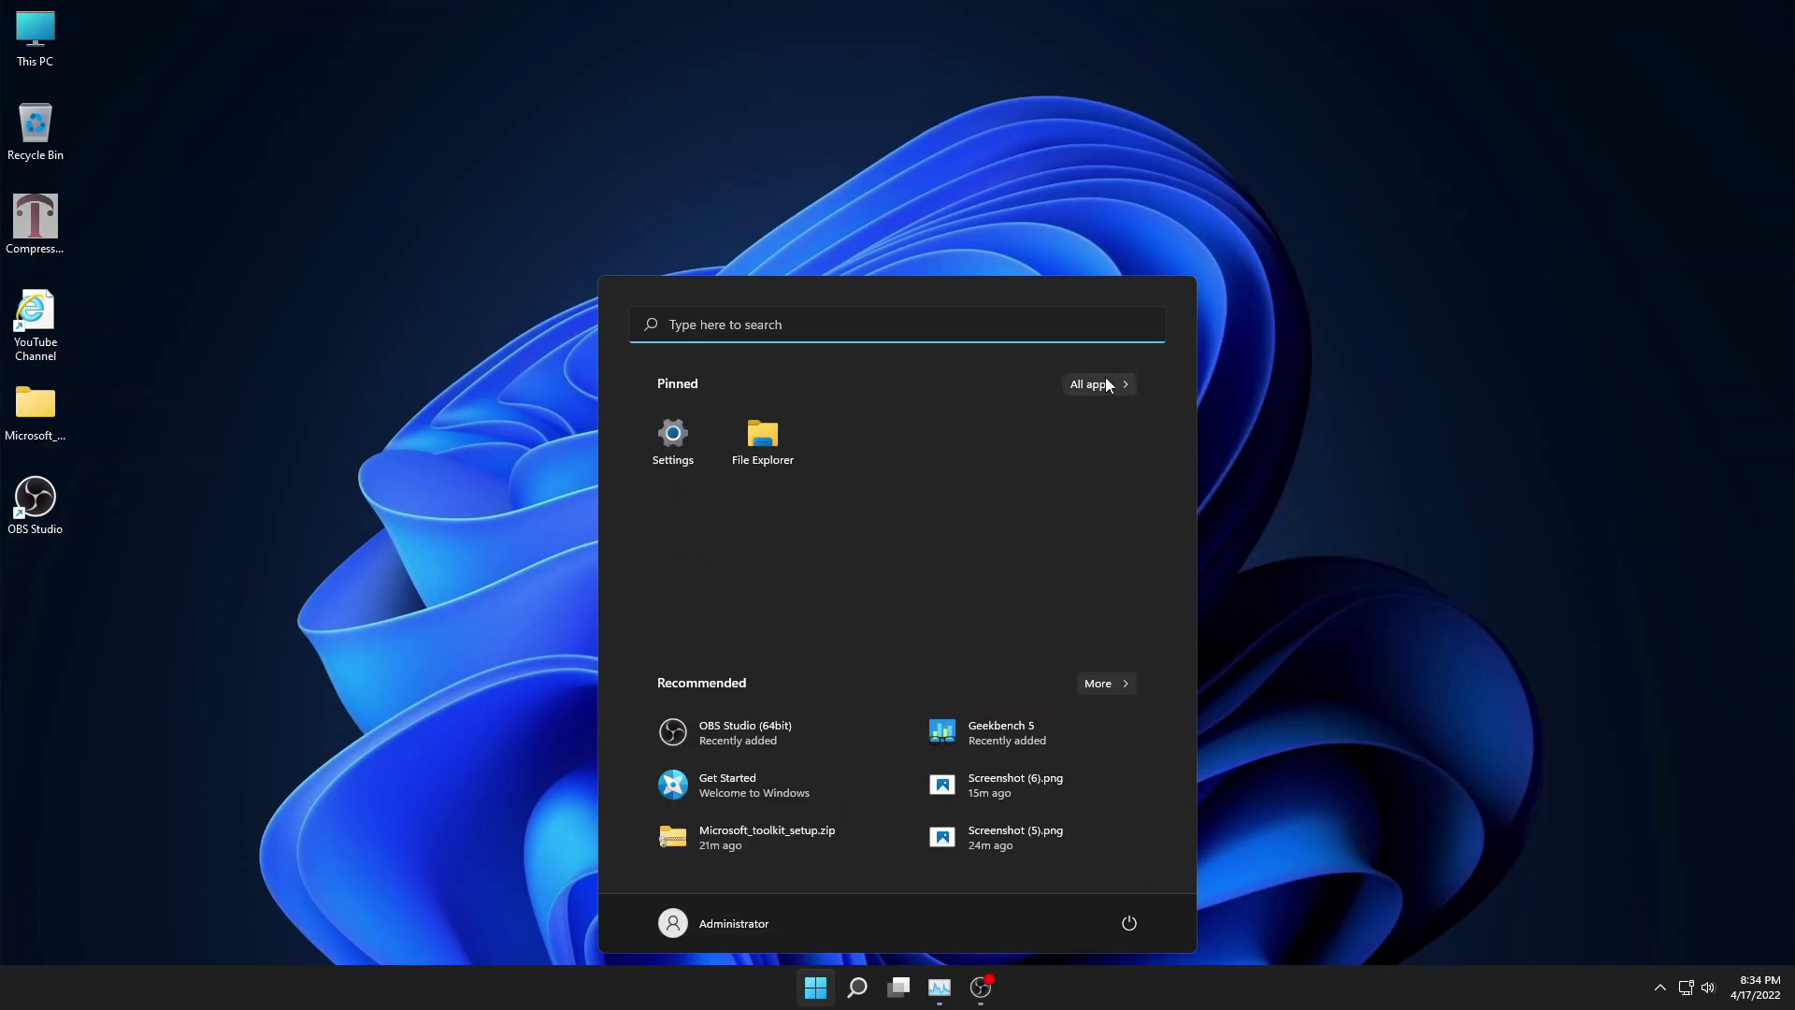
Open File Explorer full screen and browse Desktop, Downloads, Documents and Pictures > Screenshots.
{"action": "left_click", "coordinate": [778, 452]}
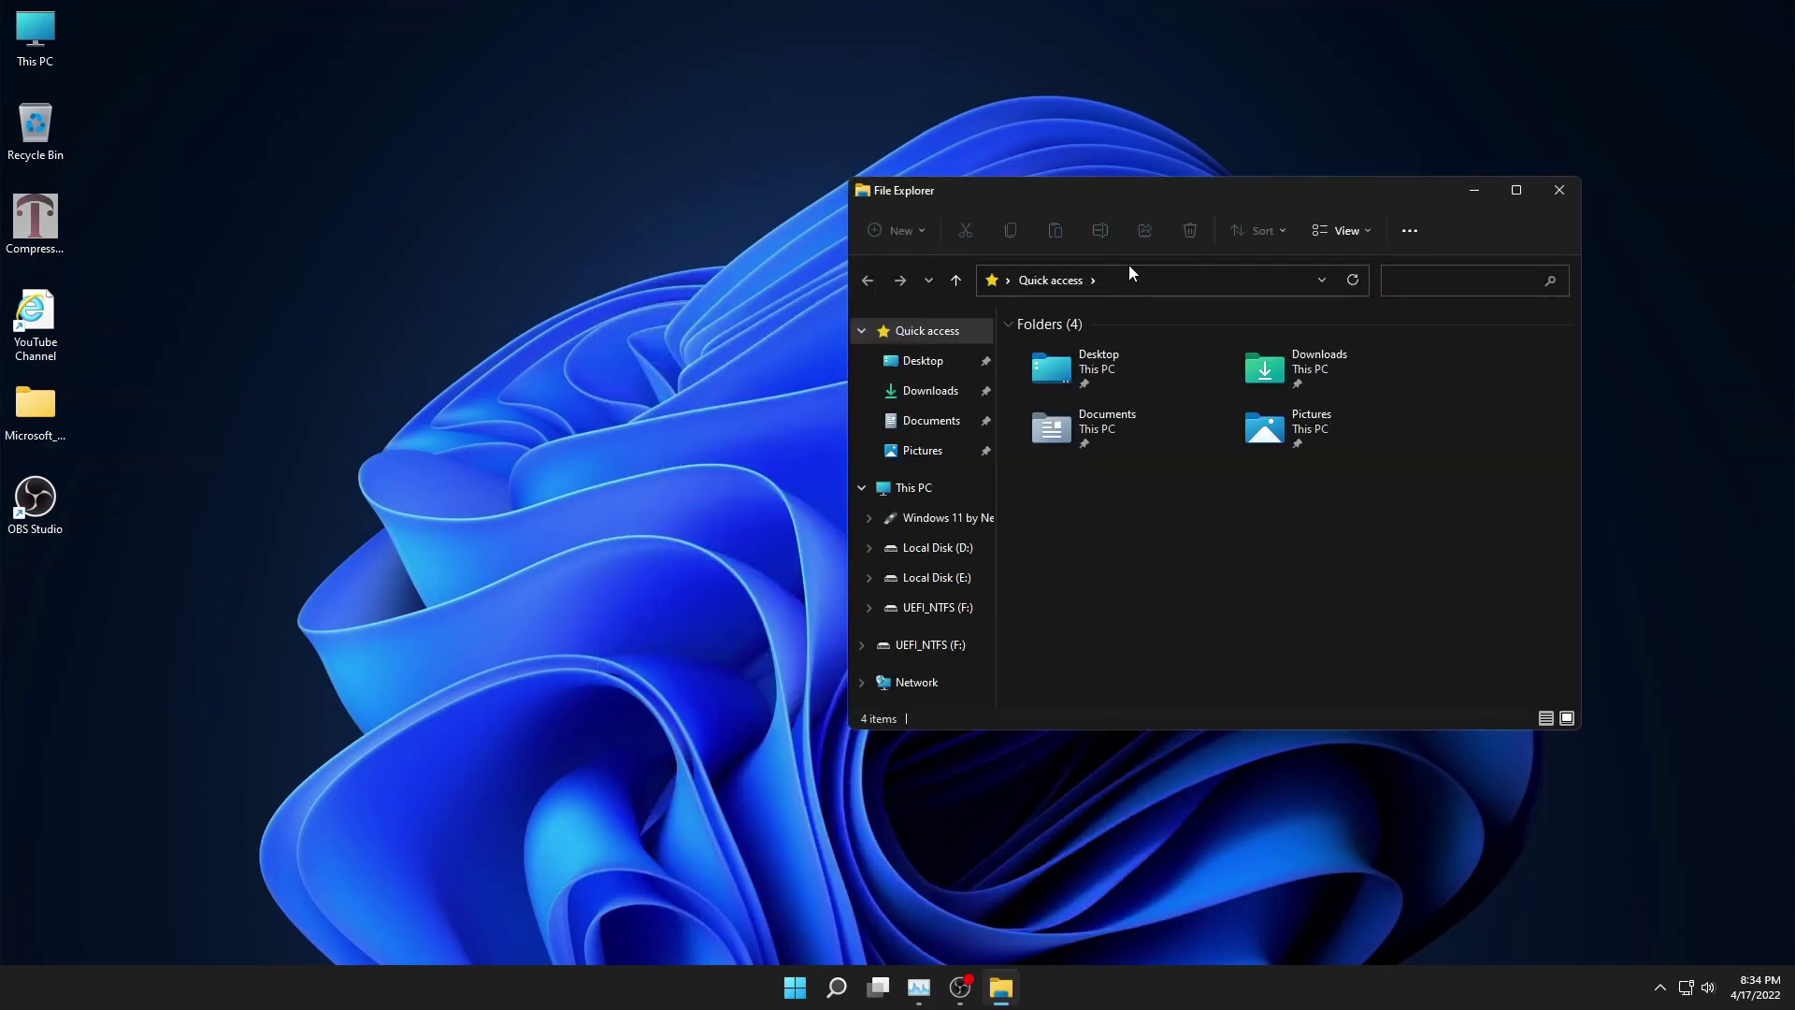
{"action": "left_click_drag", "start_coordinate": [1118, 203], "coordinate": [967, 262]}
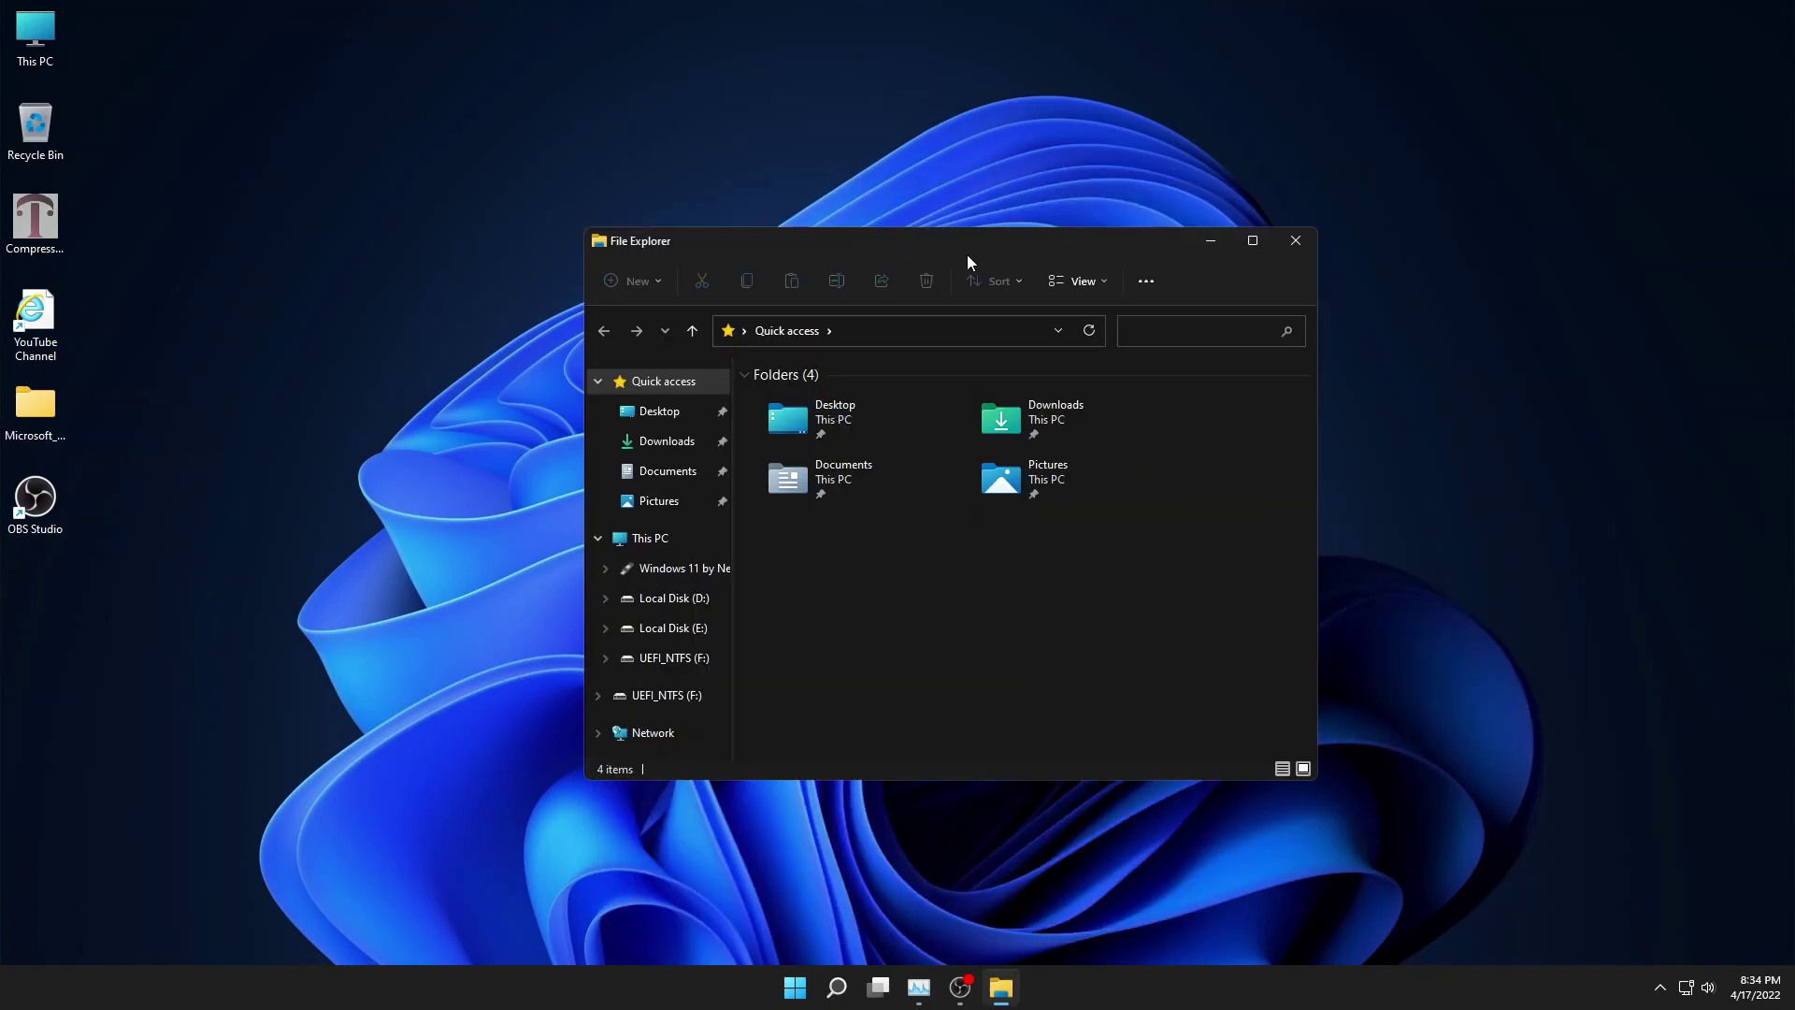
{"action": "left_click", "coordinate": [1252, 242]}
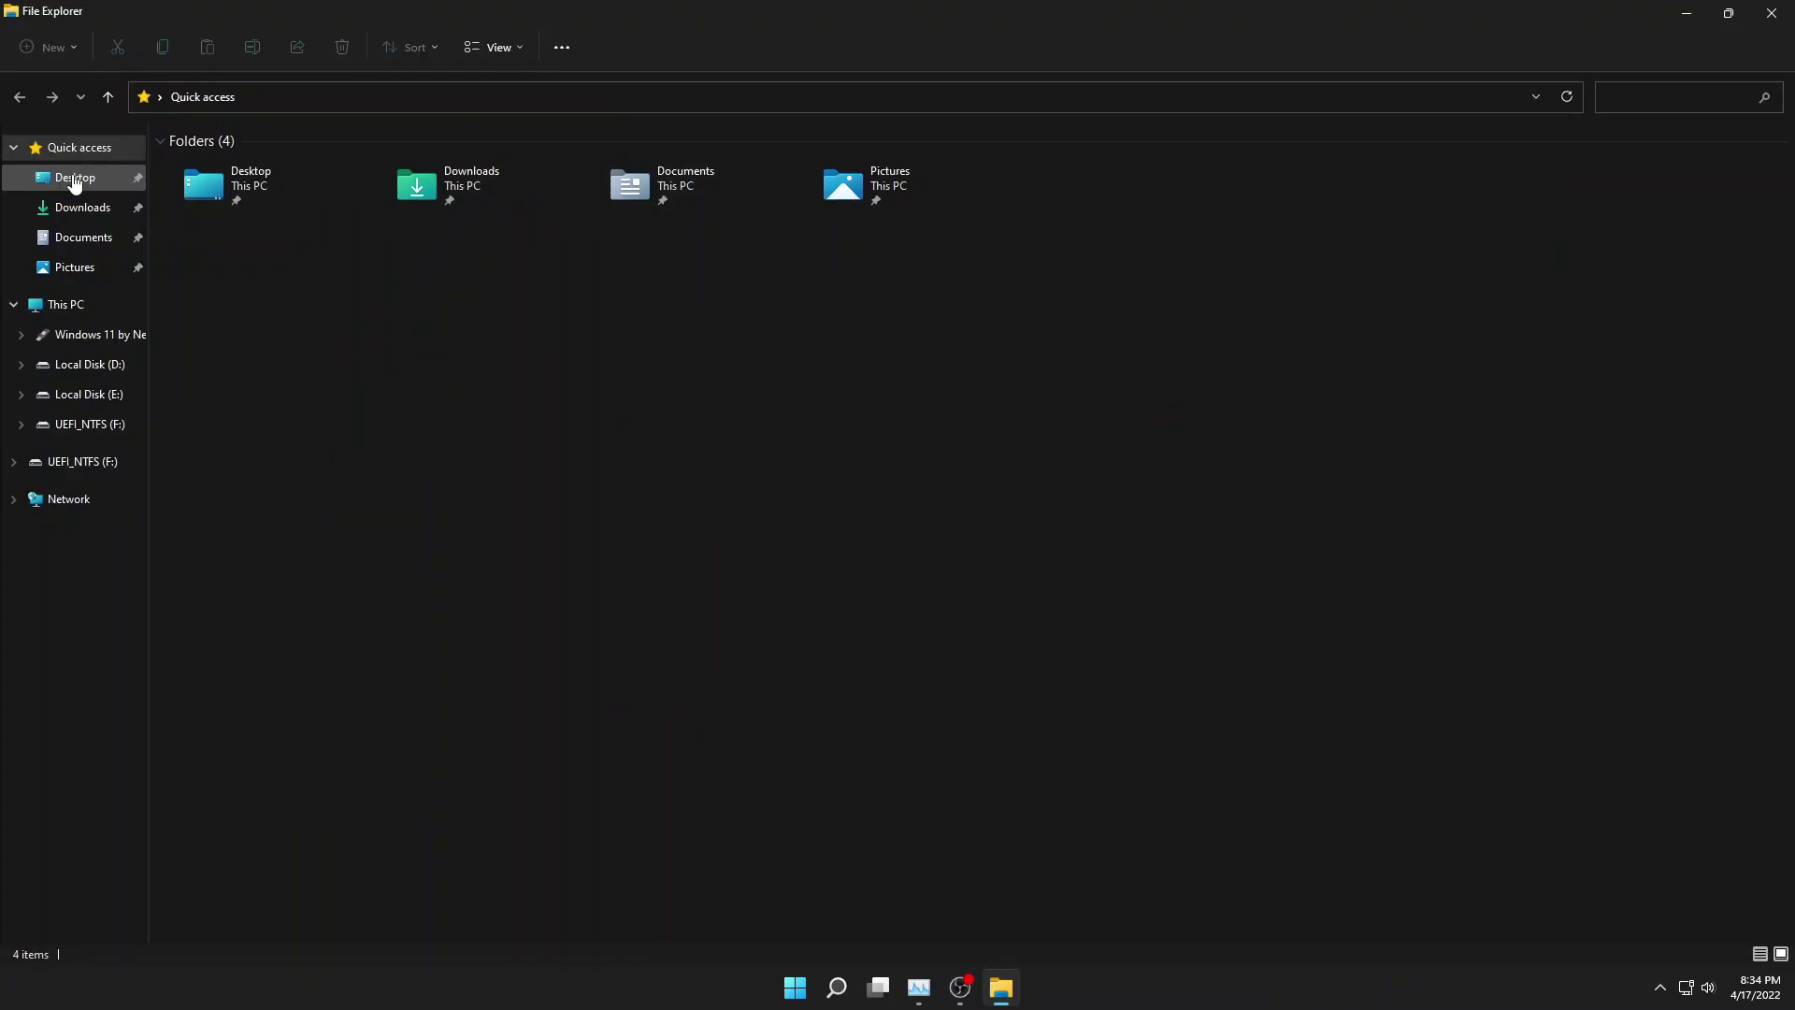
{"action": "left_click", "coordinate": [75, 180]}
{"action": "left_click", "coordinate": [82, 207]}
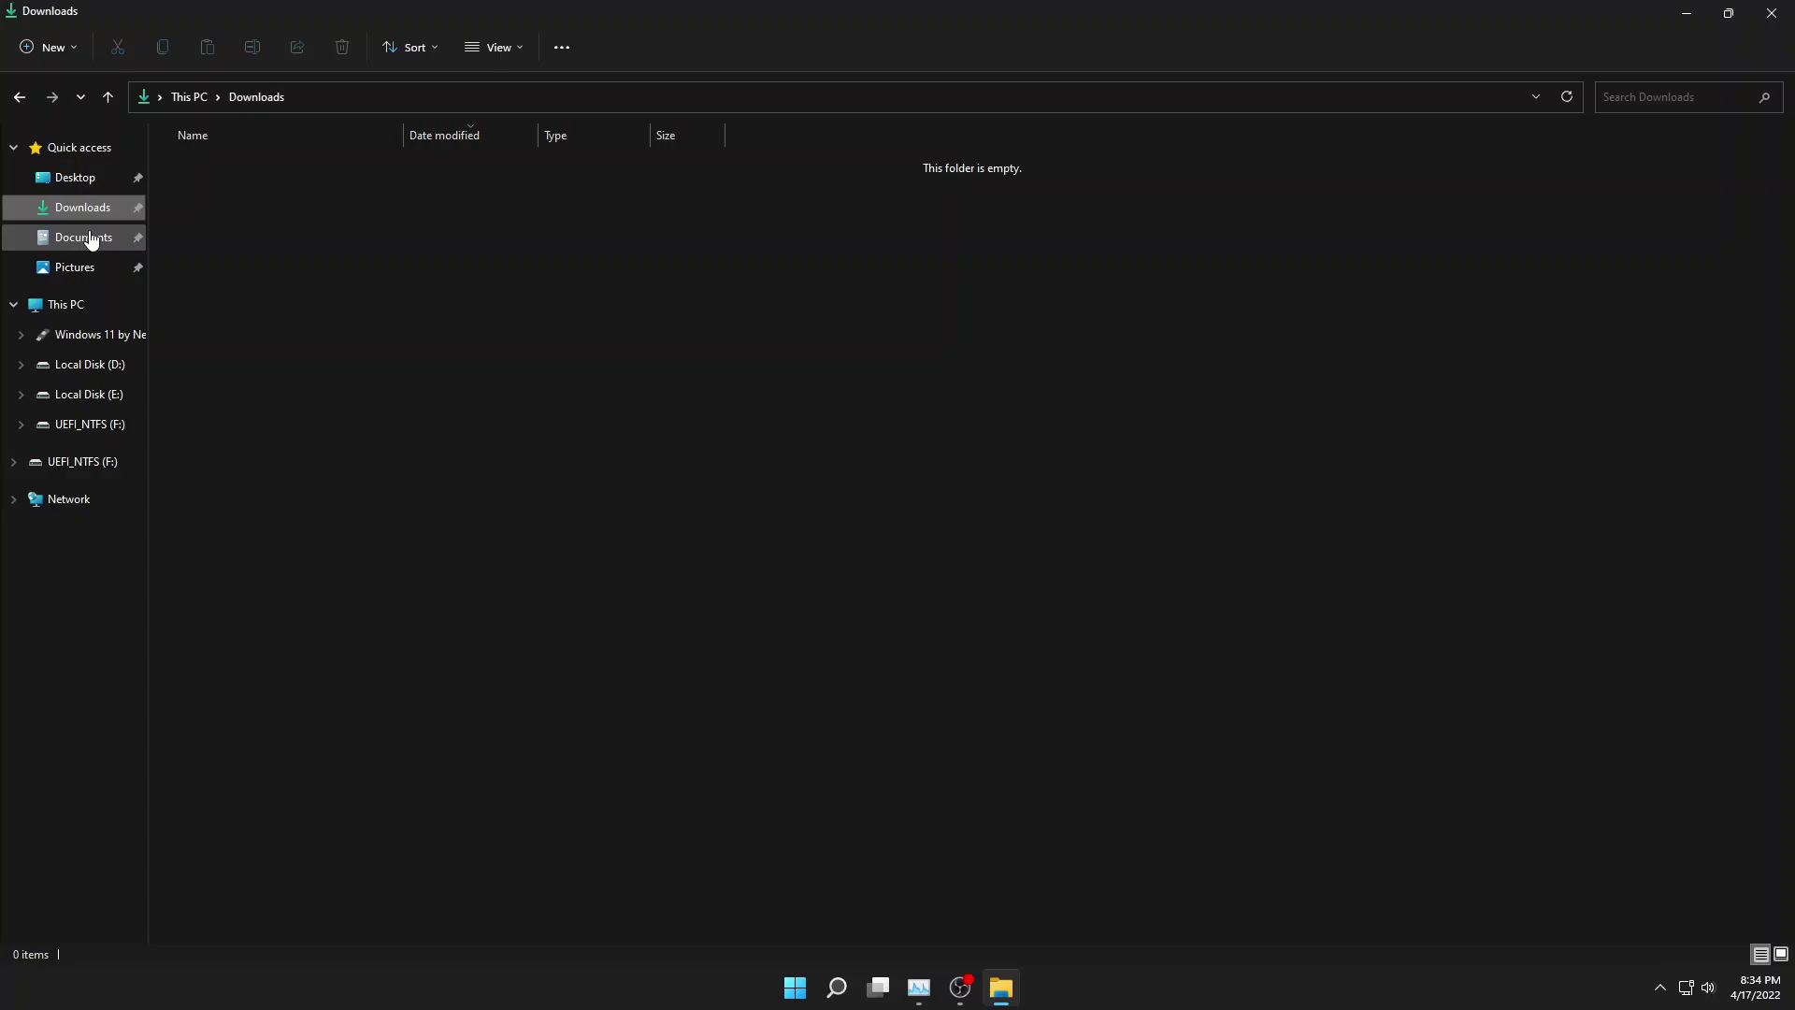
{"action": "left_click", "coordinate": [91, 240]}
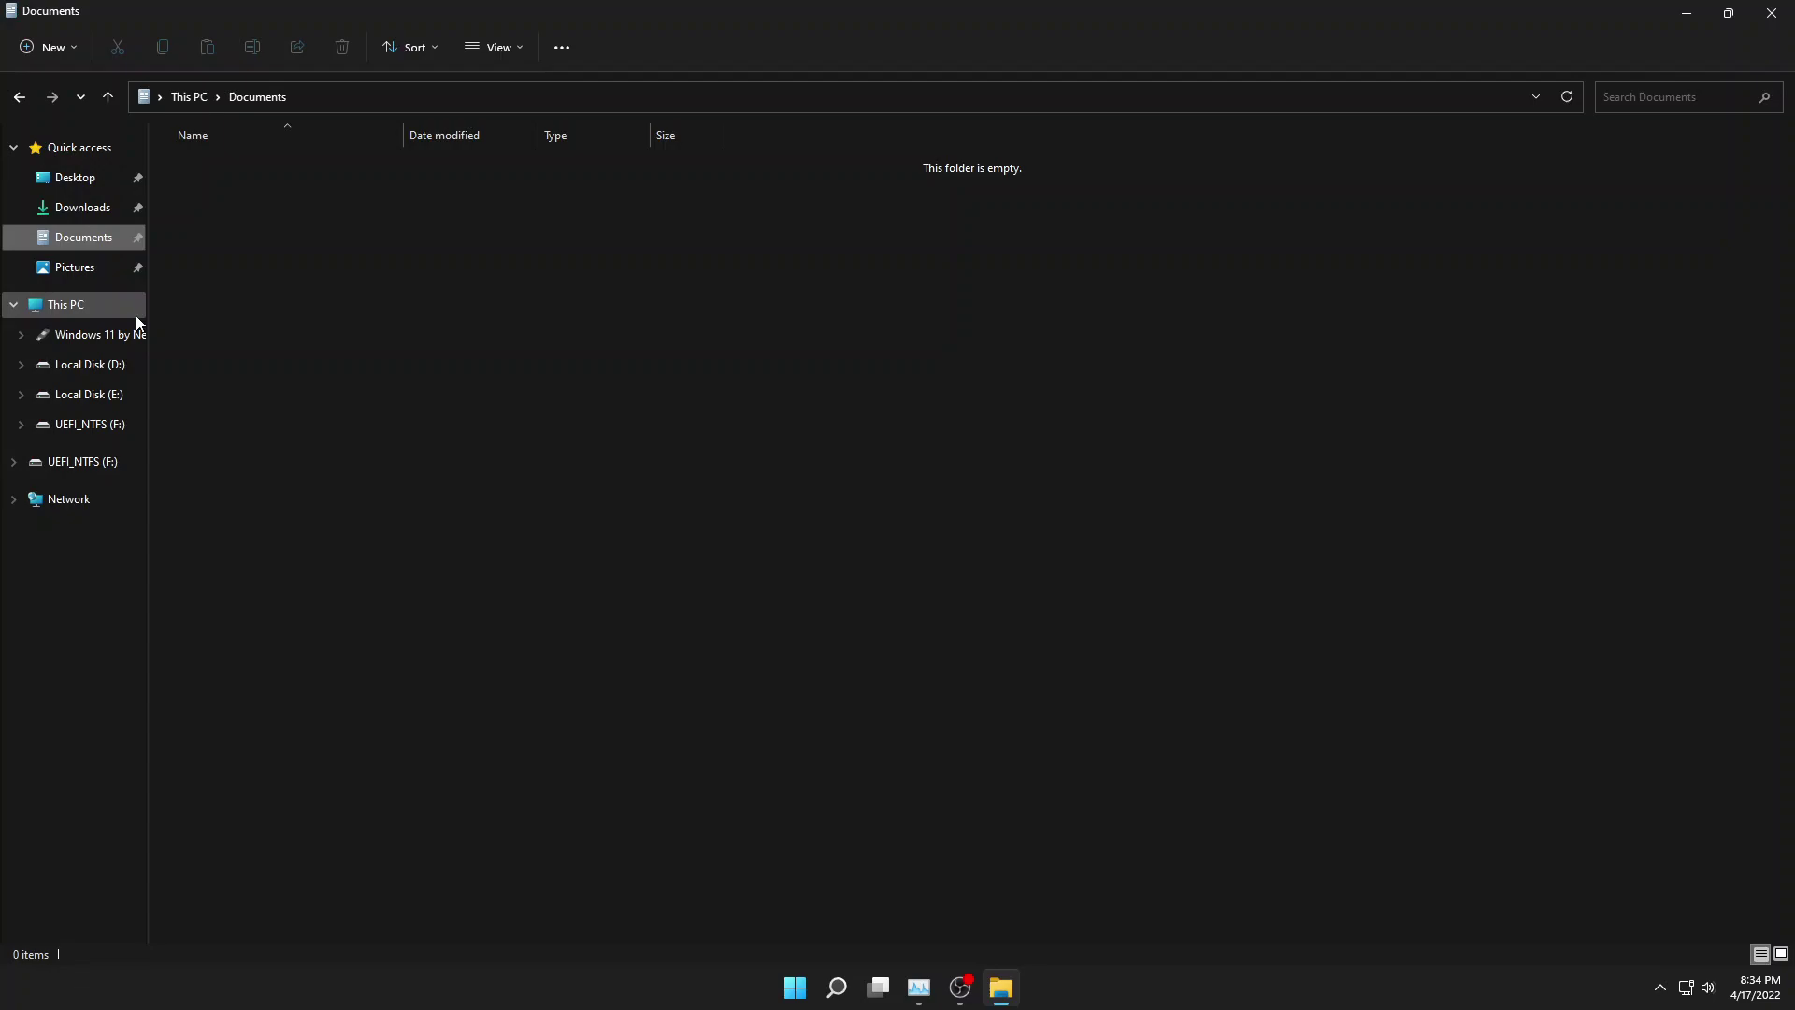
{"action": "left_click", "coordinate": [75, 268]}
{"action": "double_click", "coordinate": [329, 166]}
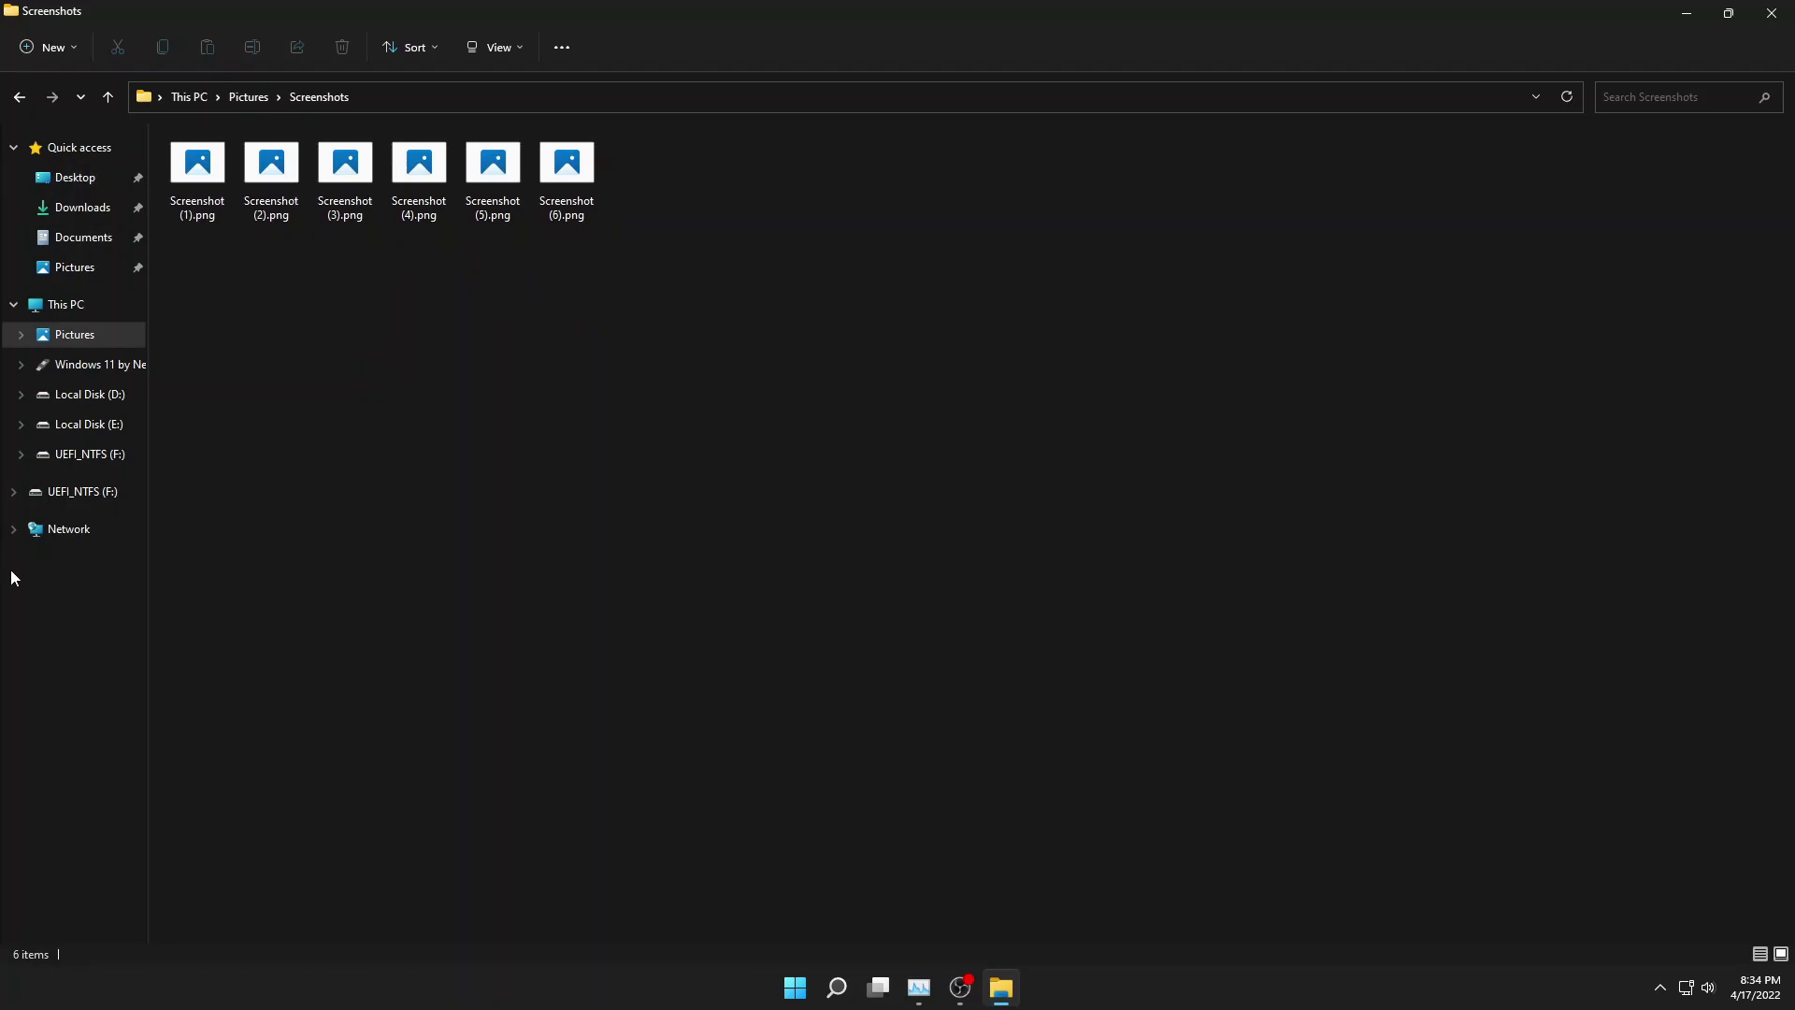
Try Local Disk (E:), declining the format prompt and dismissing the access error.
{"action": "left_click", "coordinate": [83, 426]}
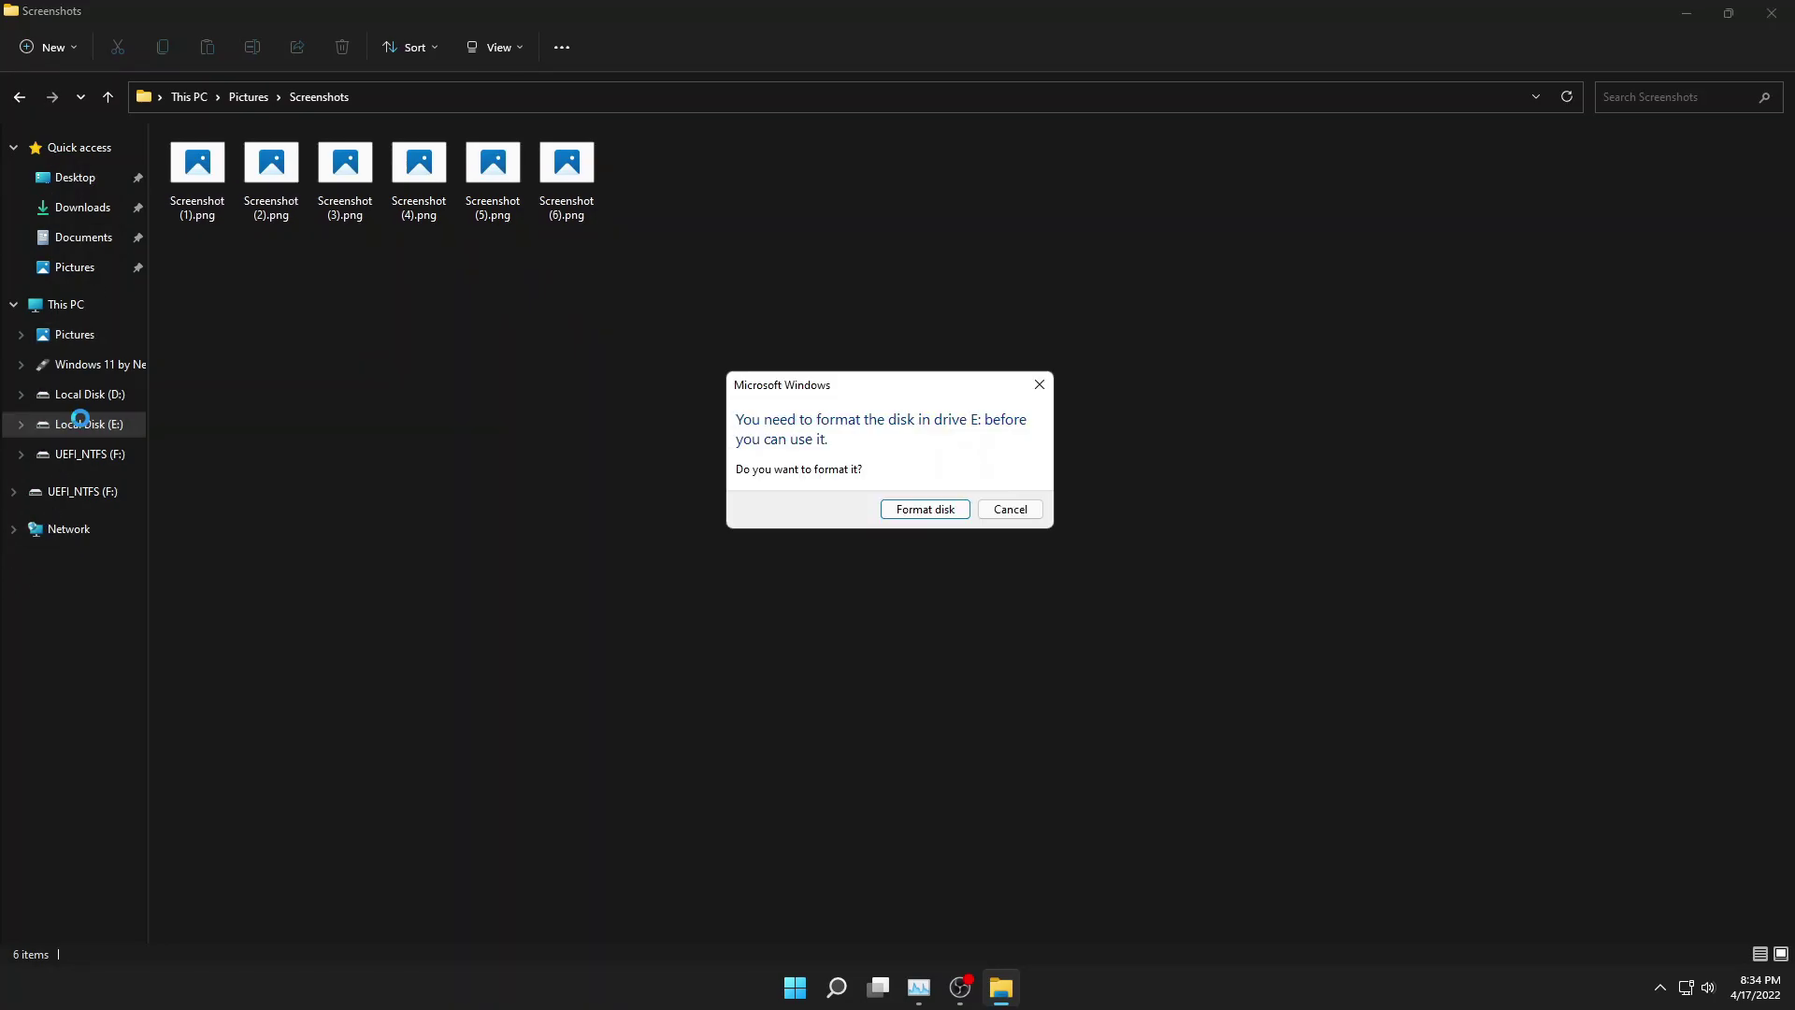
{"action": "left_click", "coordinate": [1039, 380]}
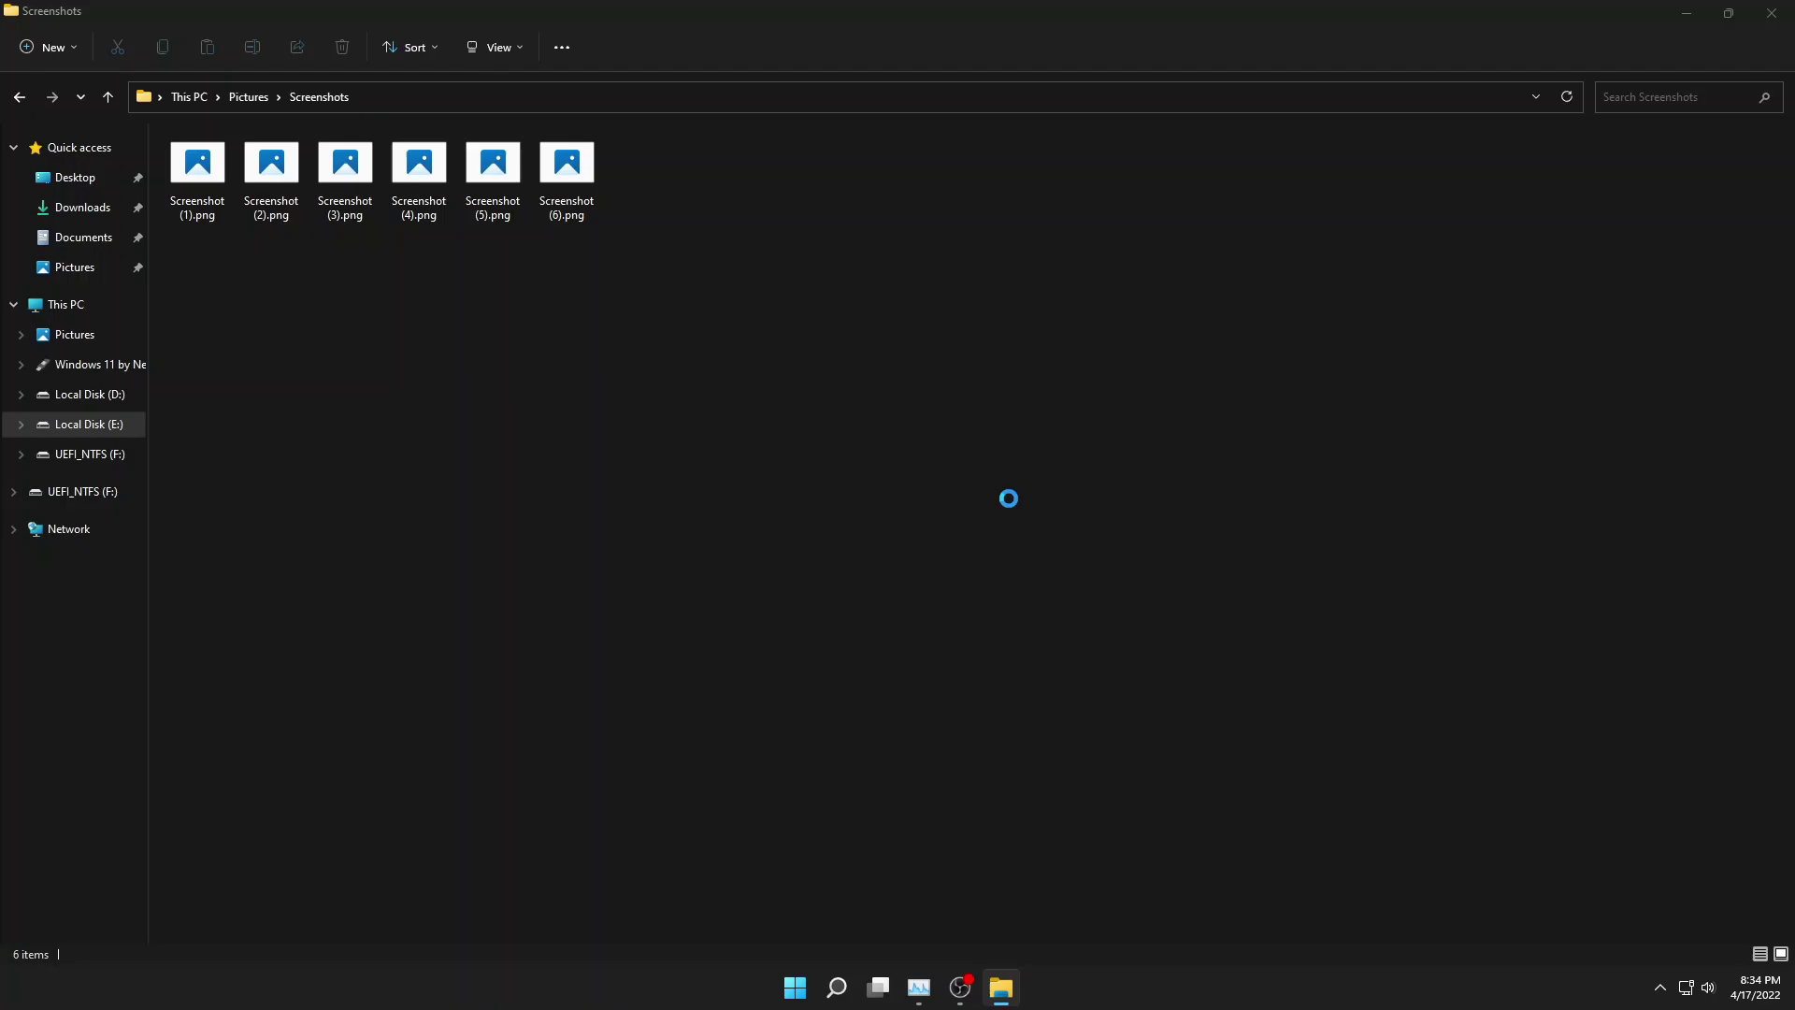
{"action": "key", "text": "Return"}
Open D: > Users > profile > Downloads (20 items) and restore the window smaller.
{"action": "left_click", "coordinate": [93, 396]}
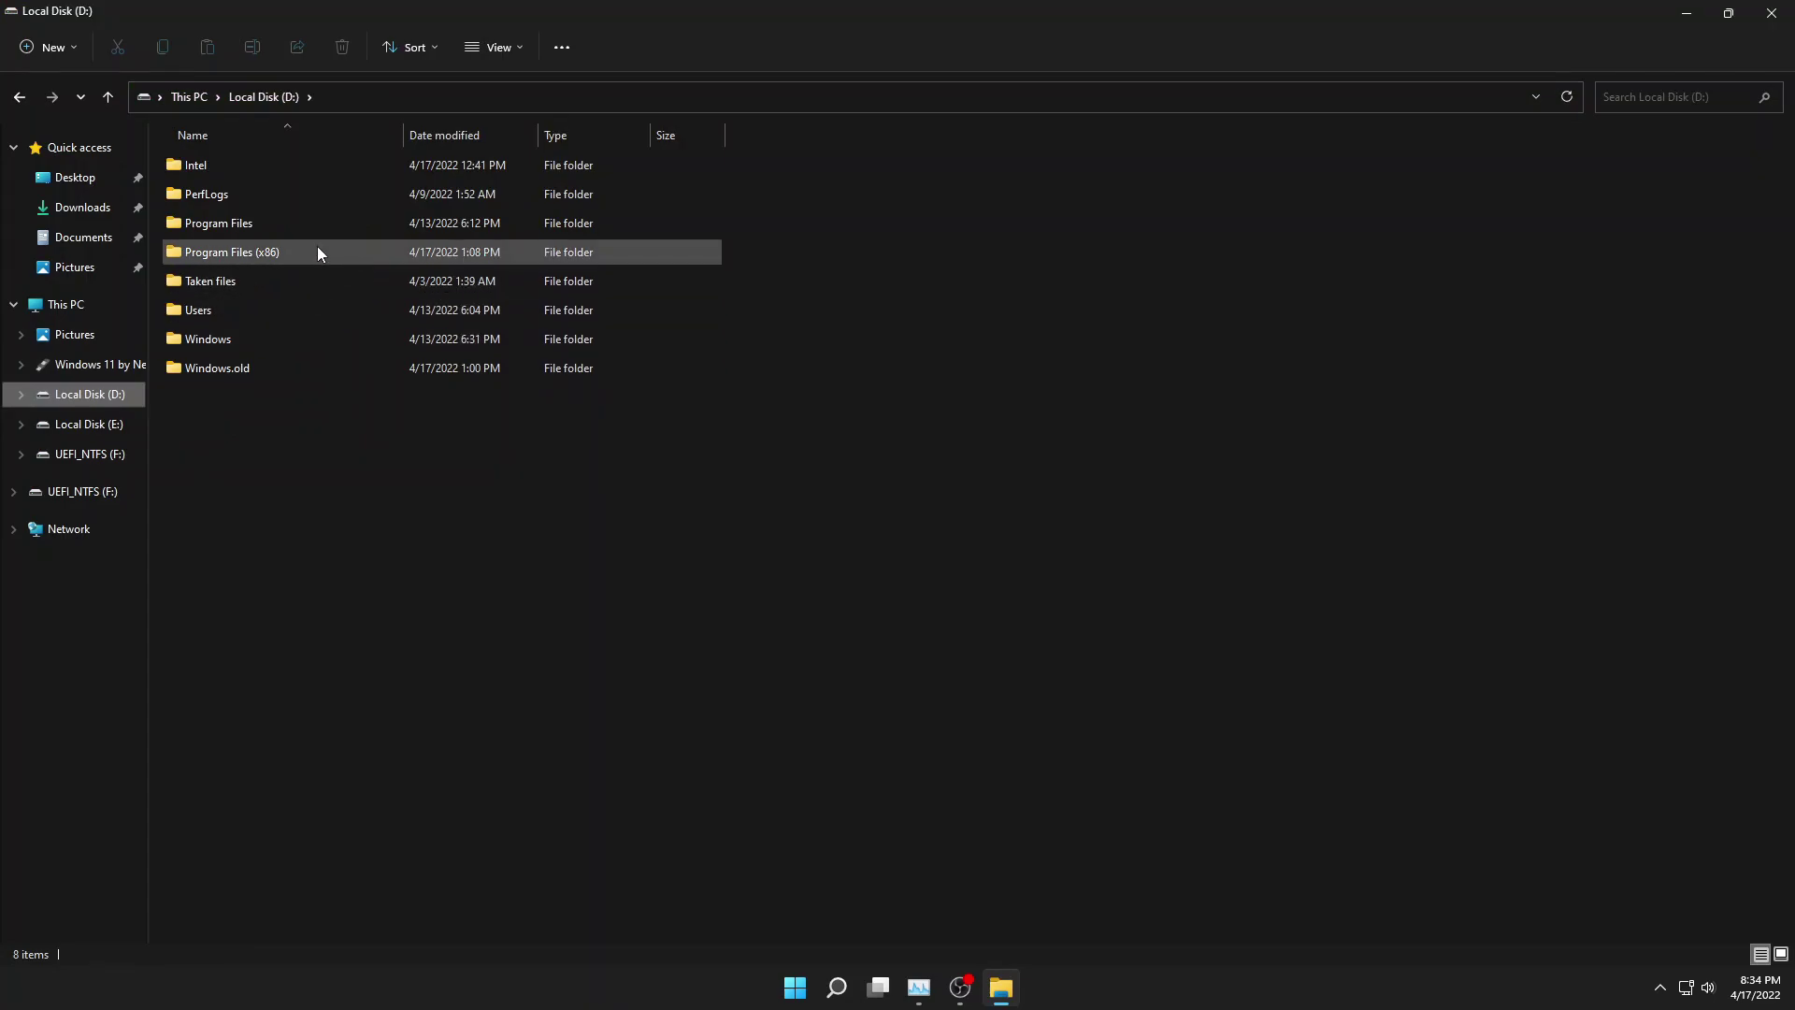
{"action": "double_click", "coordinate": [312, 314]}
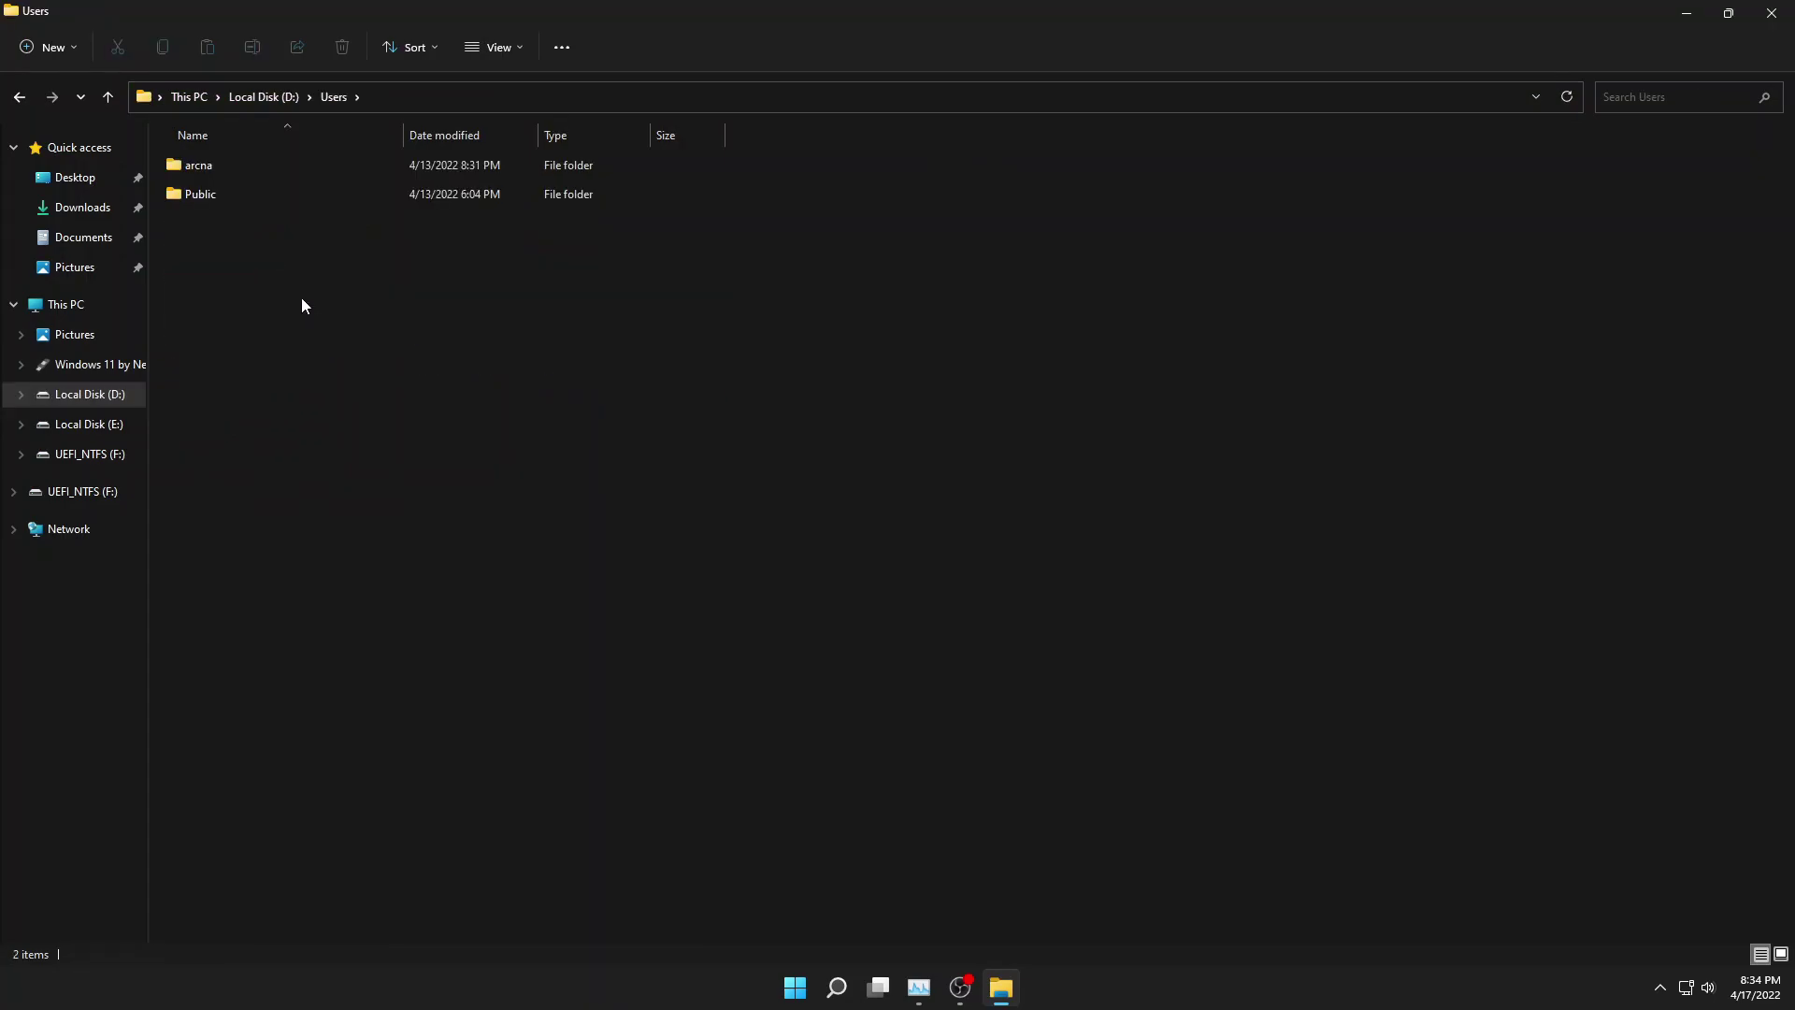
{"action": "double_click", "coordinate": [293, 166]}
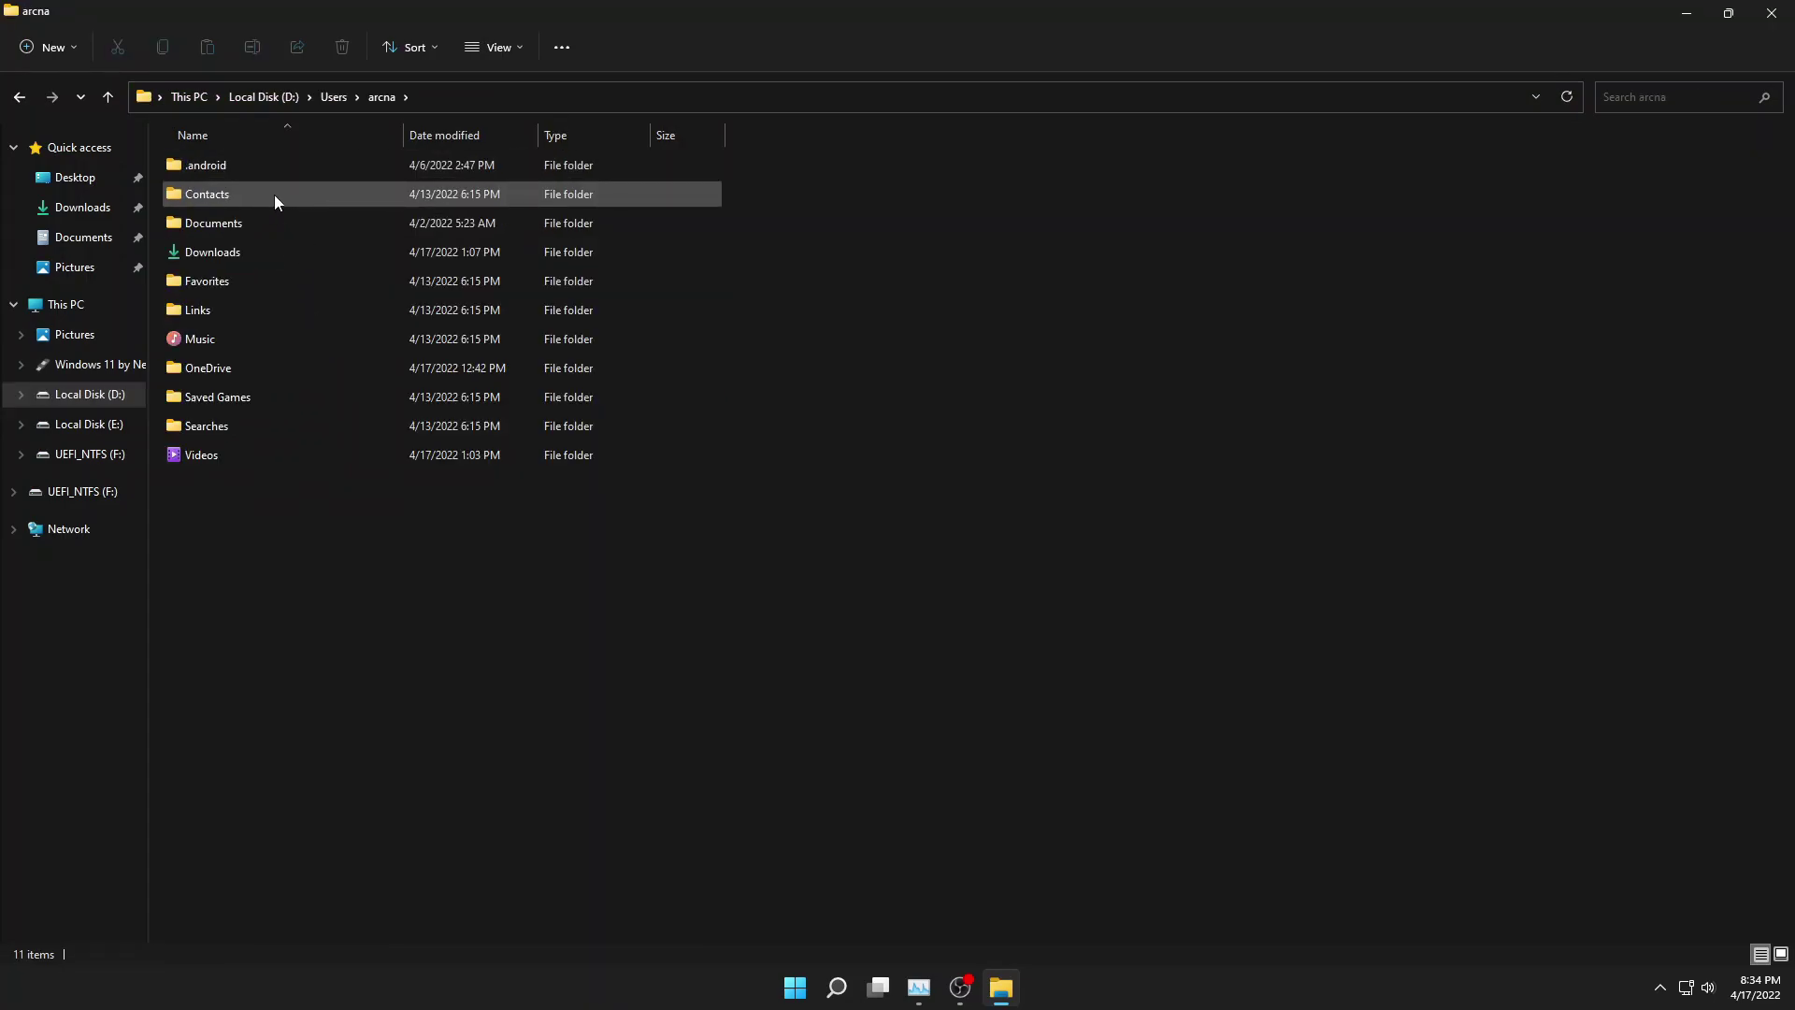
{"action": "double_click", "coordinate": [237, 255]}
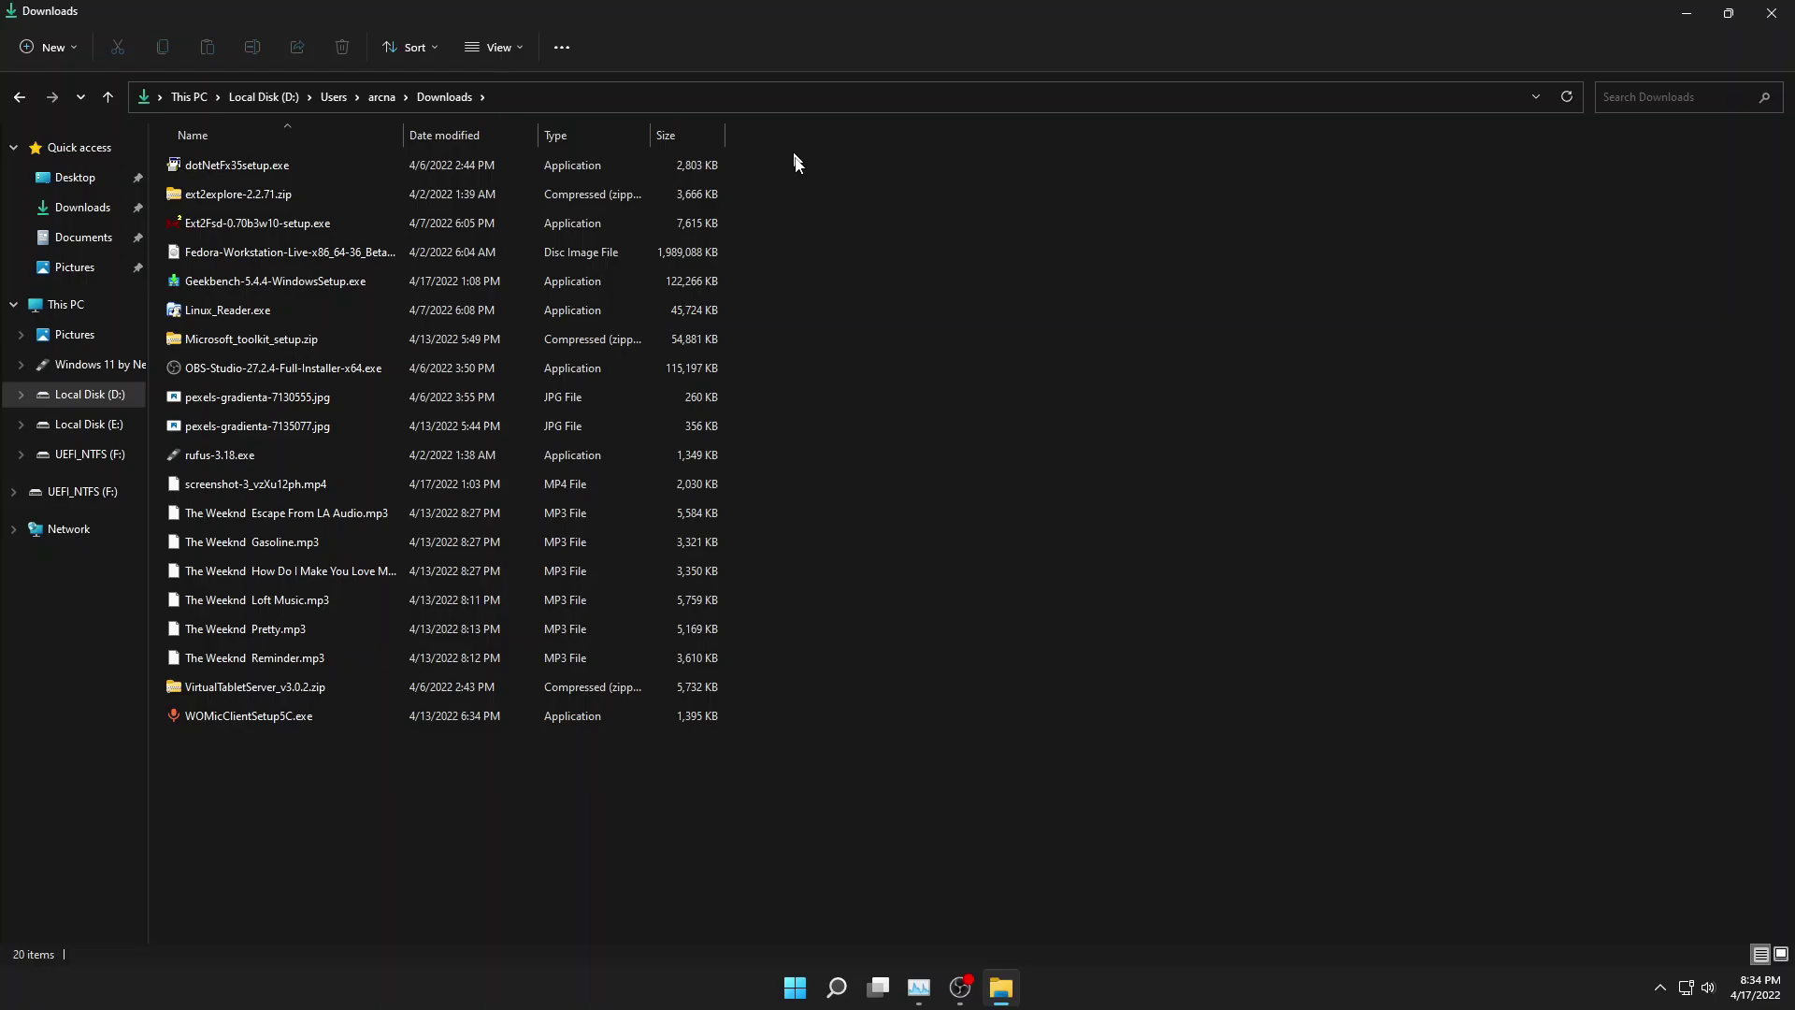
{"action": "left_click_drag", "start_coordinate": [796, 11], "coordinate": [657, 272]}
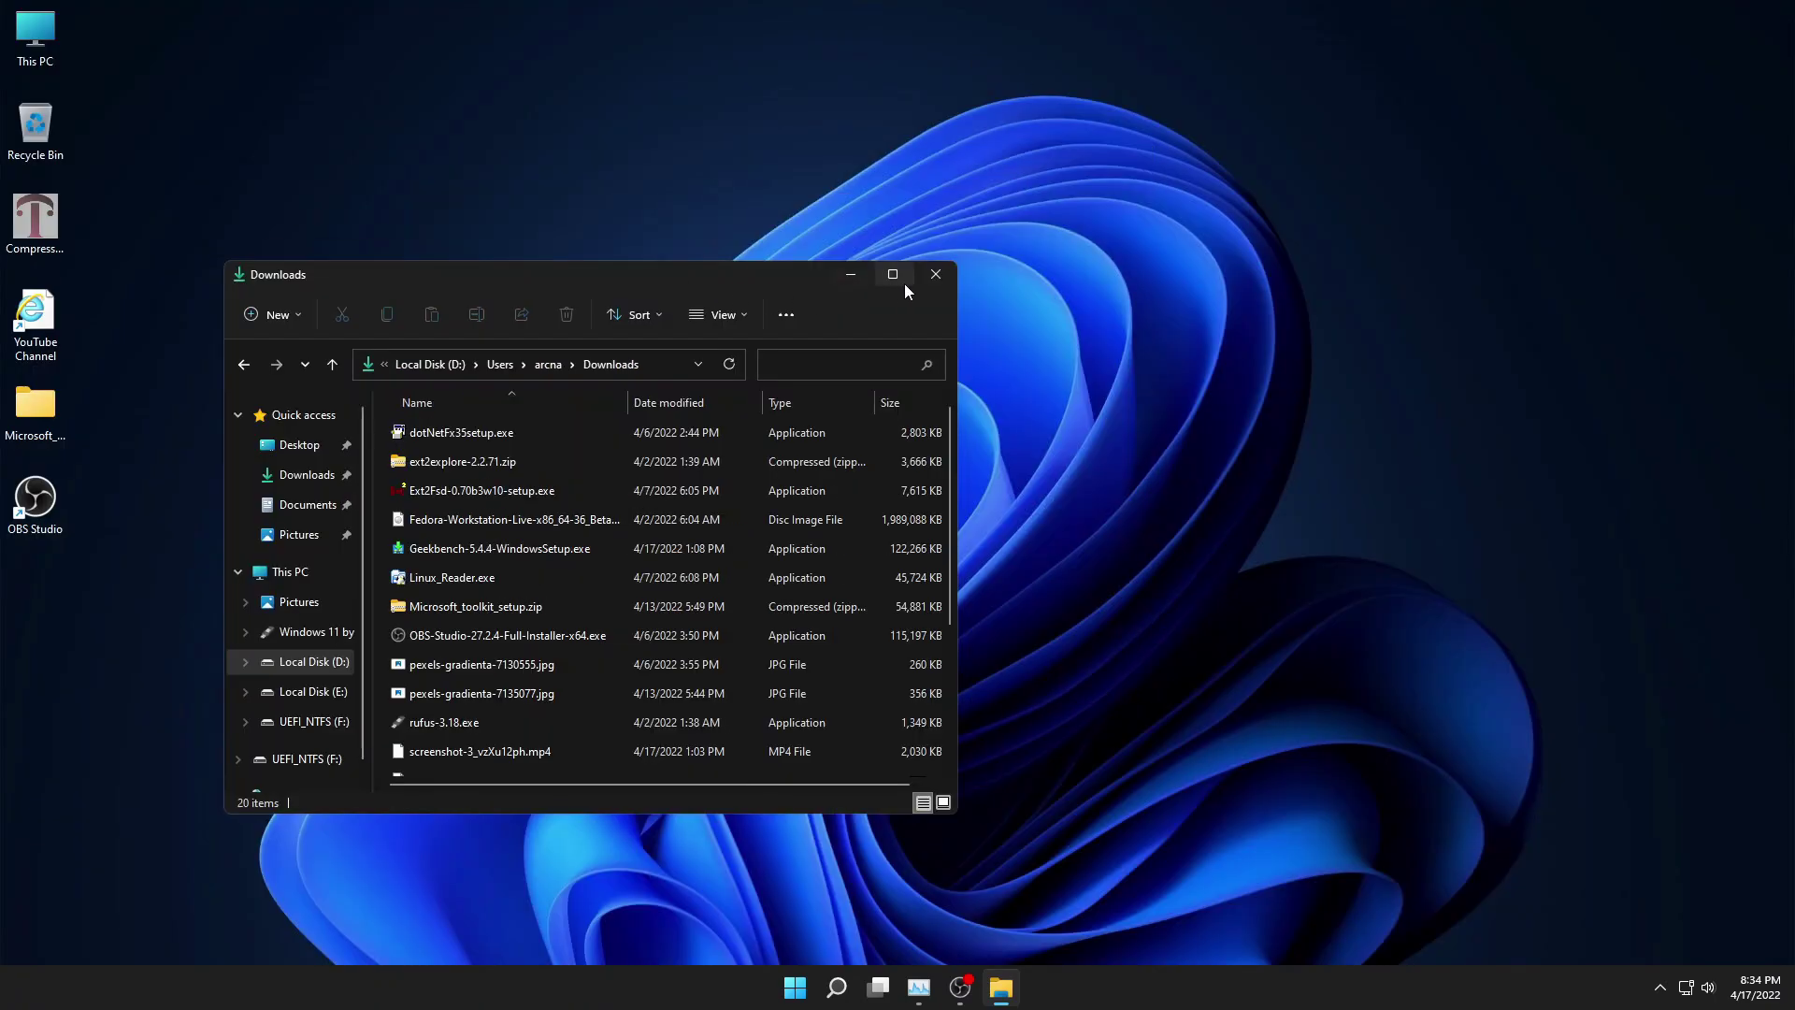
Close File Explorer, launch Settings from Start, and restore it on Windows Update.
{"action": "left_click", "coordinate": [934, 274]}
{"action": "mouse_move", "coordinate": [945, 996]}
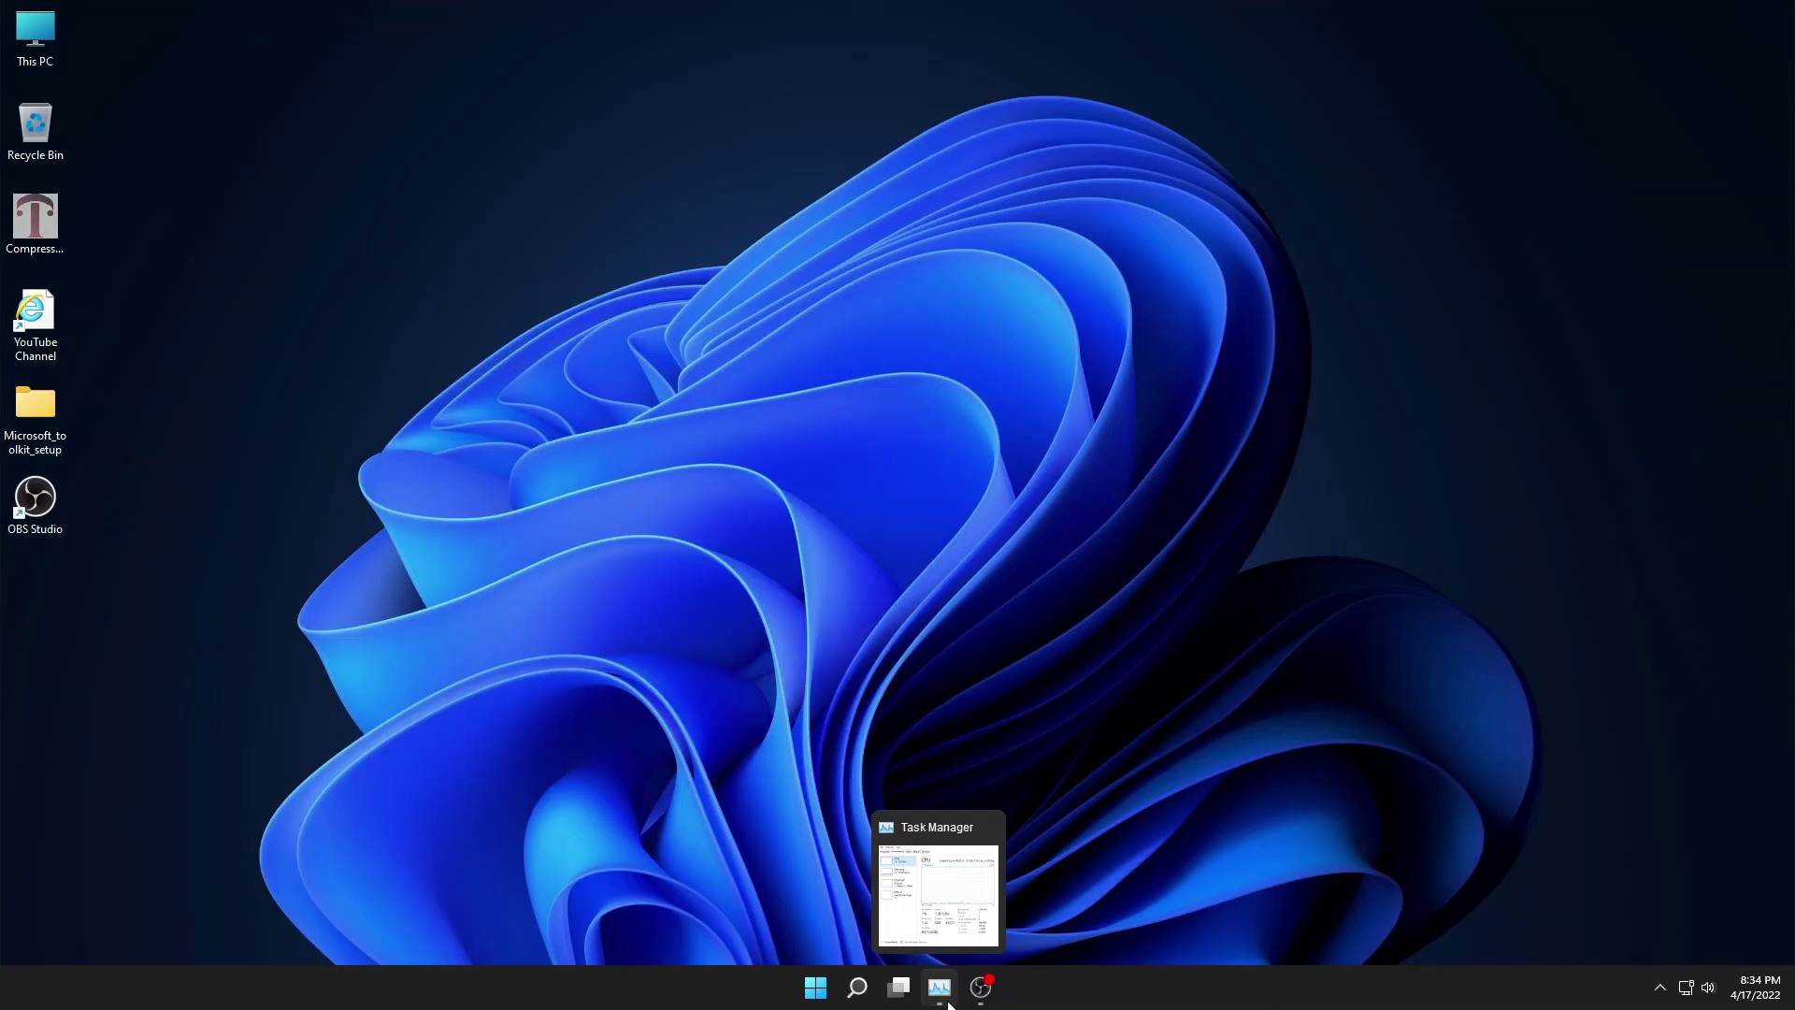
{"action": "left_click", "coordinate": [806, 989]}
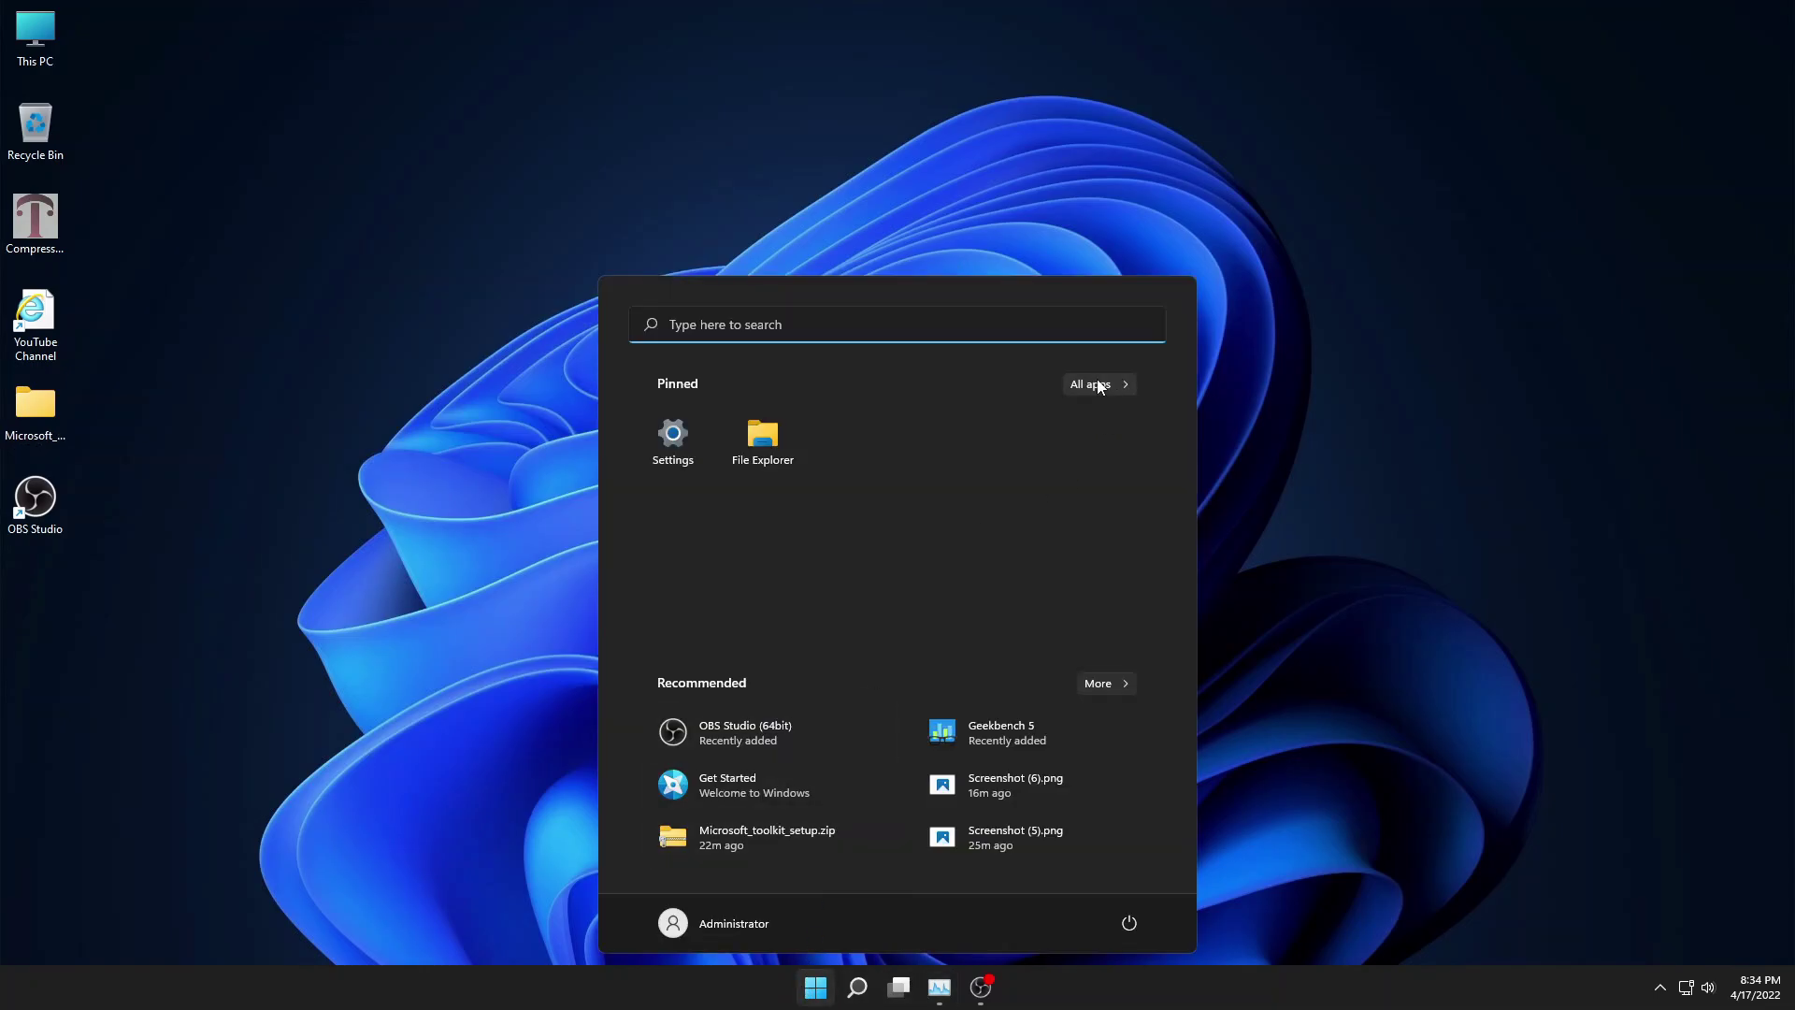
{"action": "left_click", "coordinate": [642, 438]}
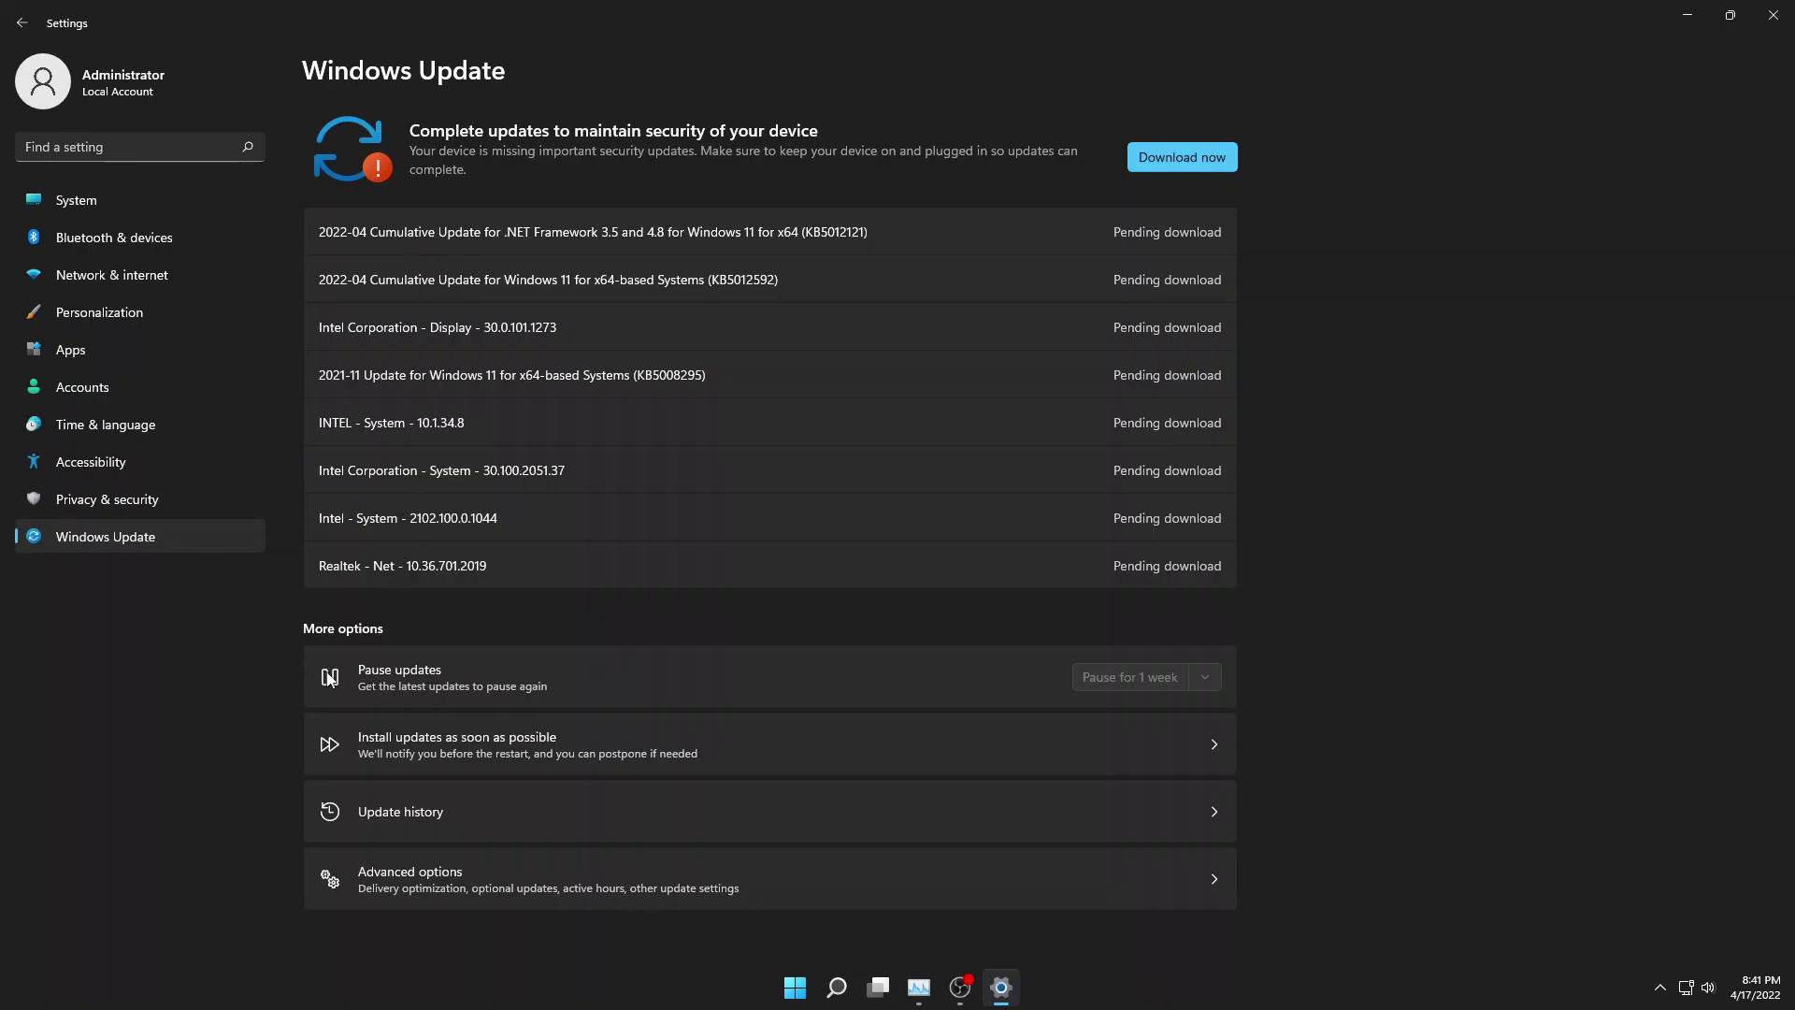
{"action": "key", "text": "super+Down"}
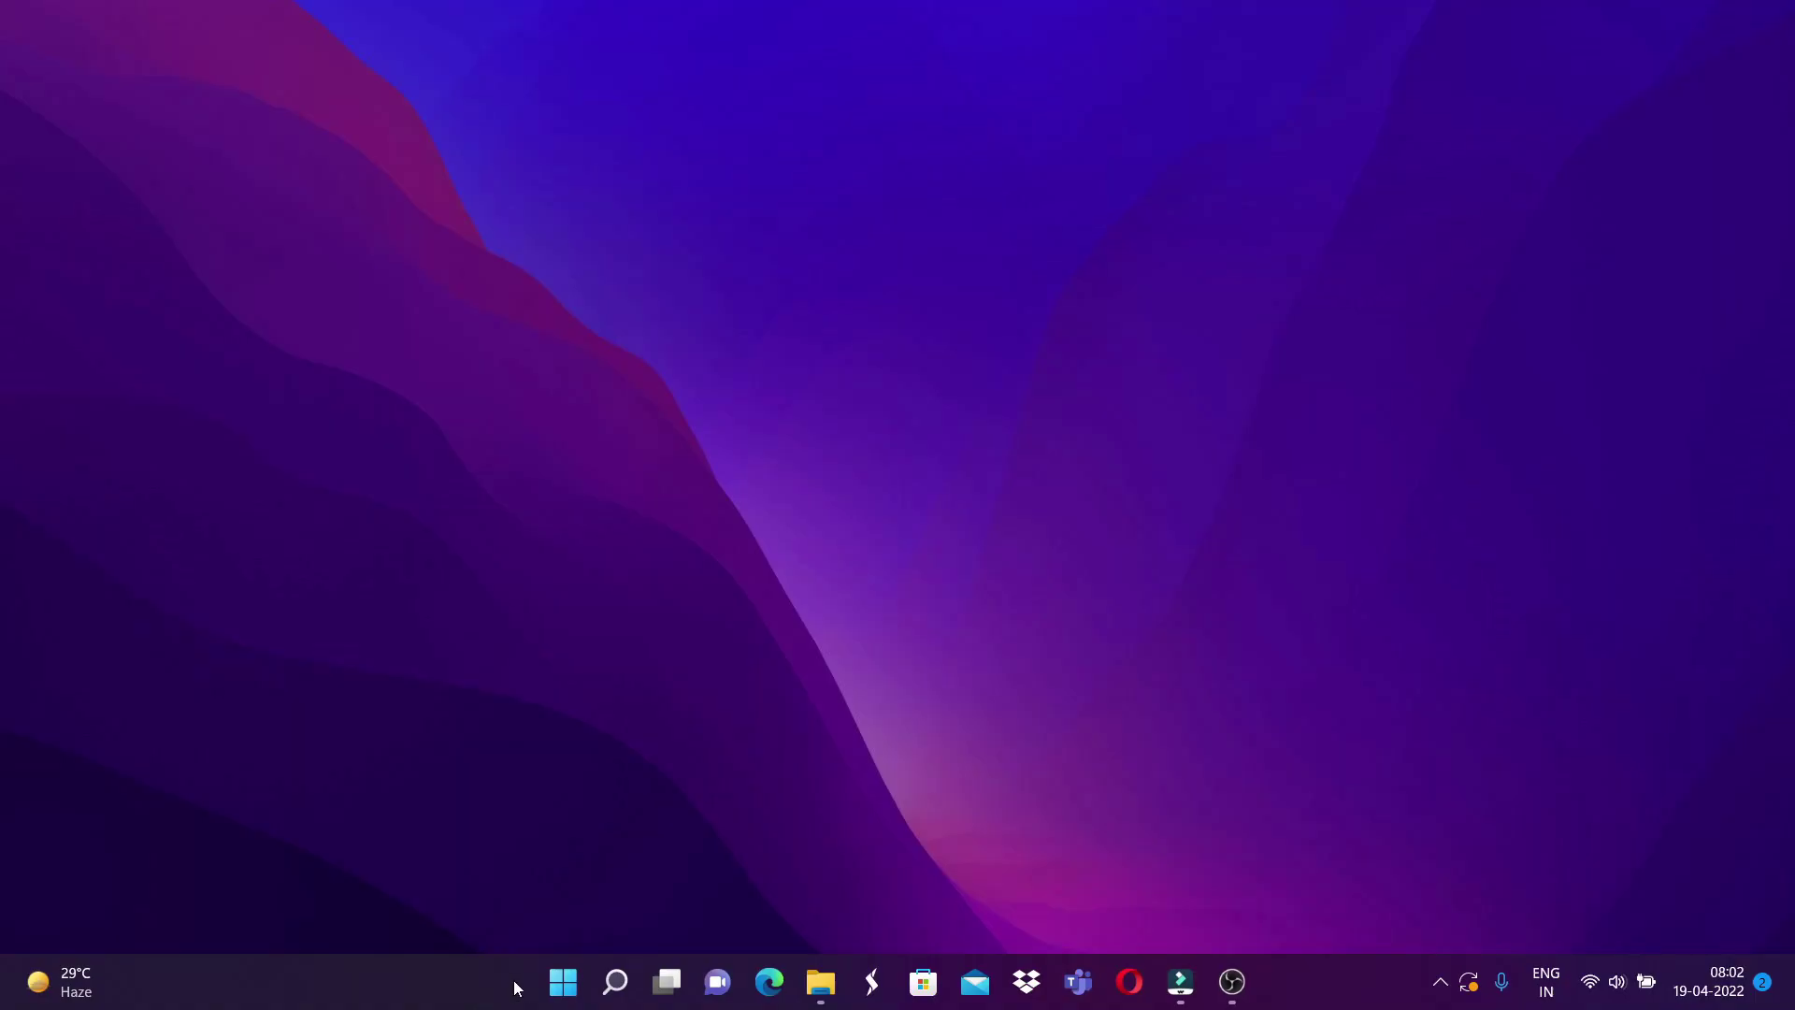
Search 'appe' and open Adjust the appearance and performance of Windows, centring the dialog.
{"action": "left_click", "coordinate": [563, 981]}
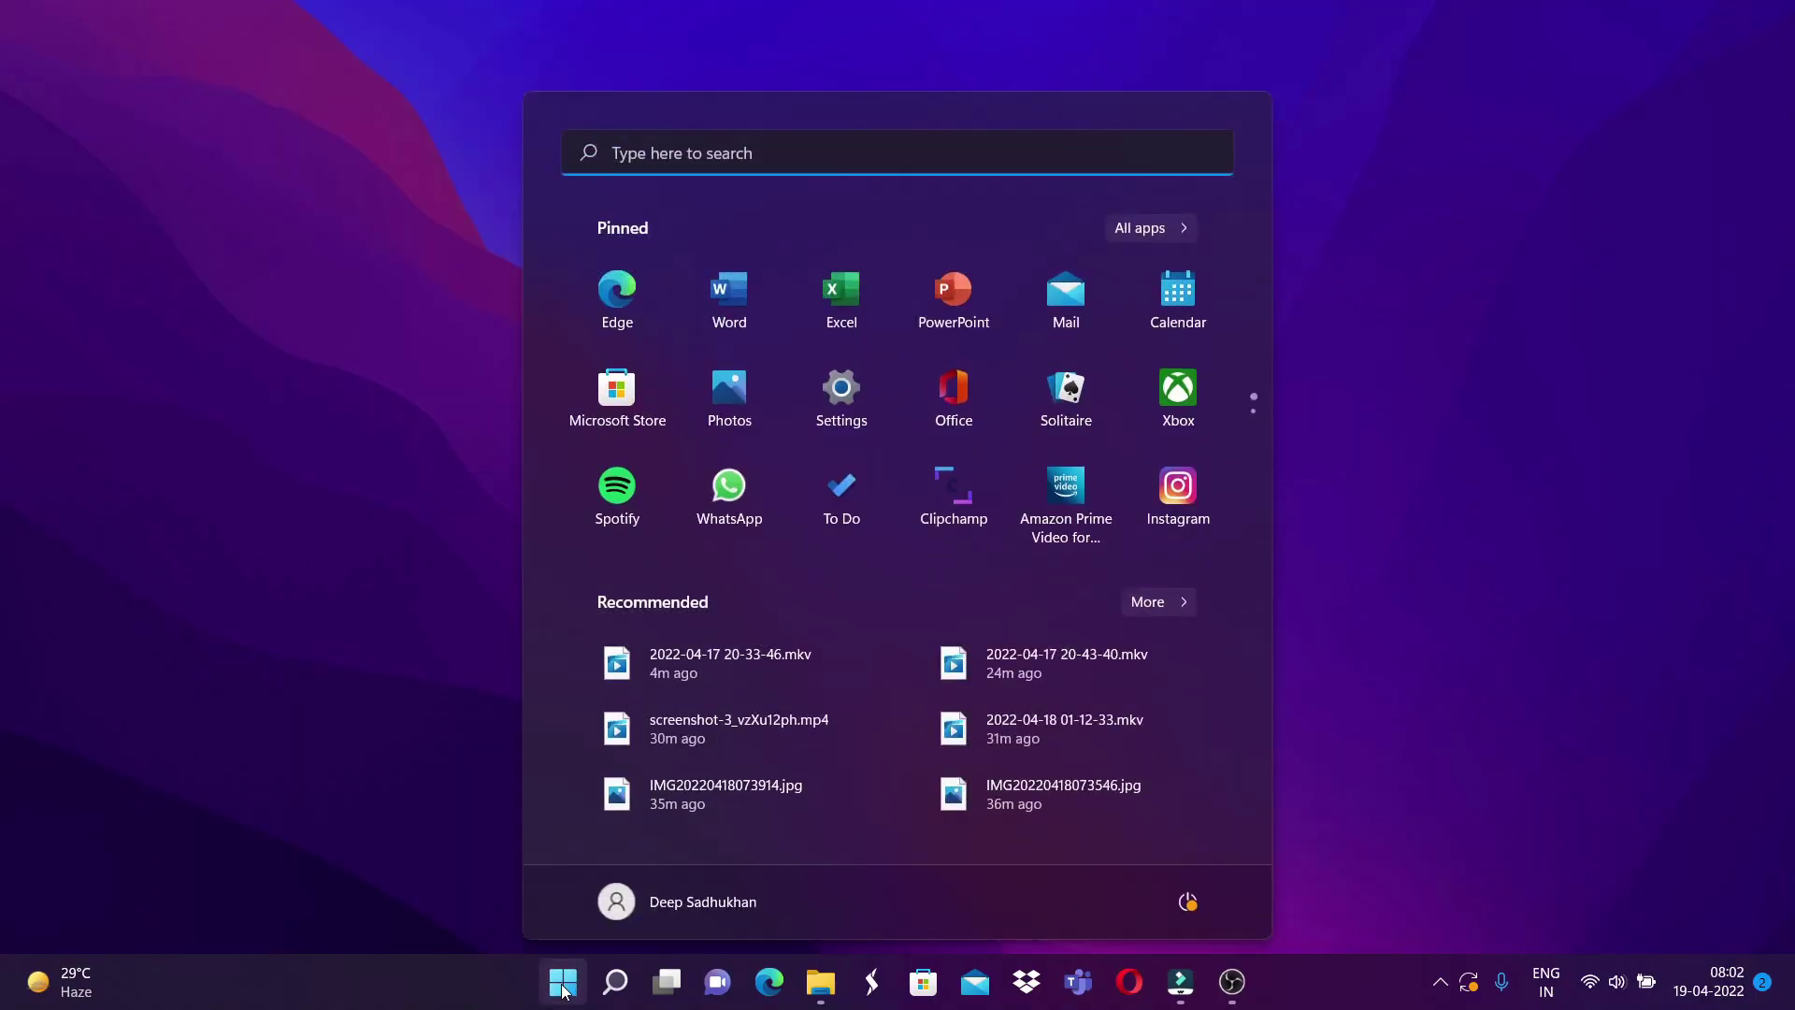
{"action": "type", "text": "appe"}
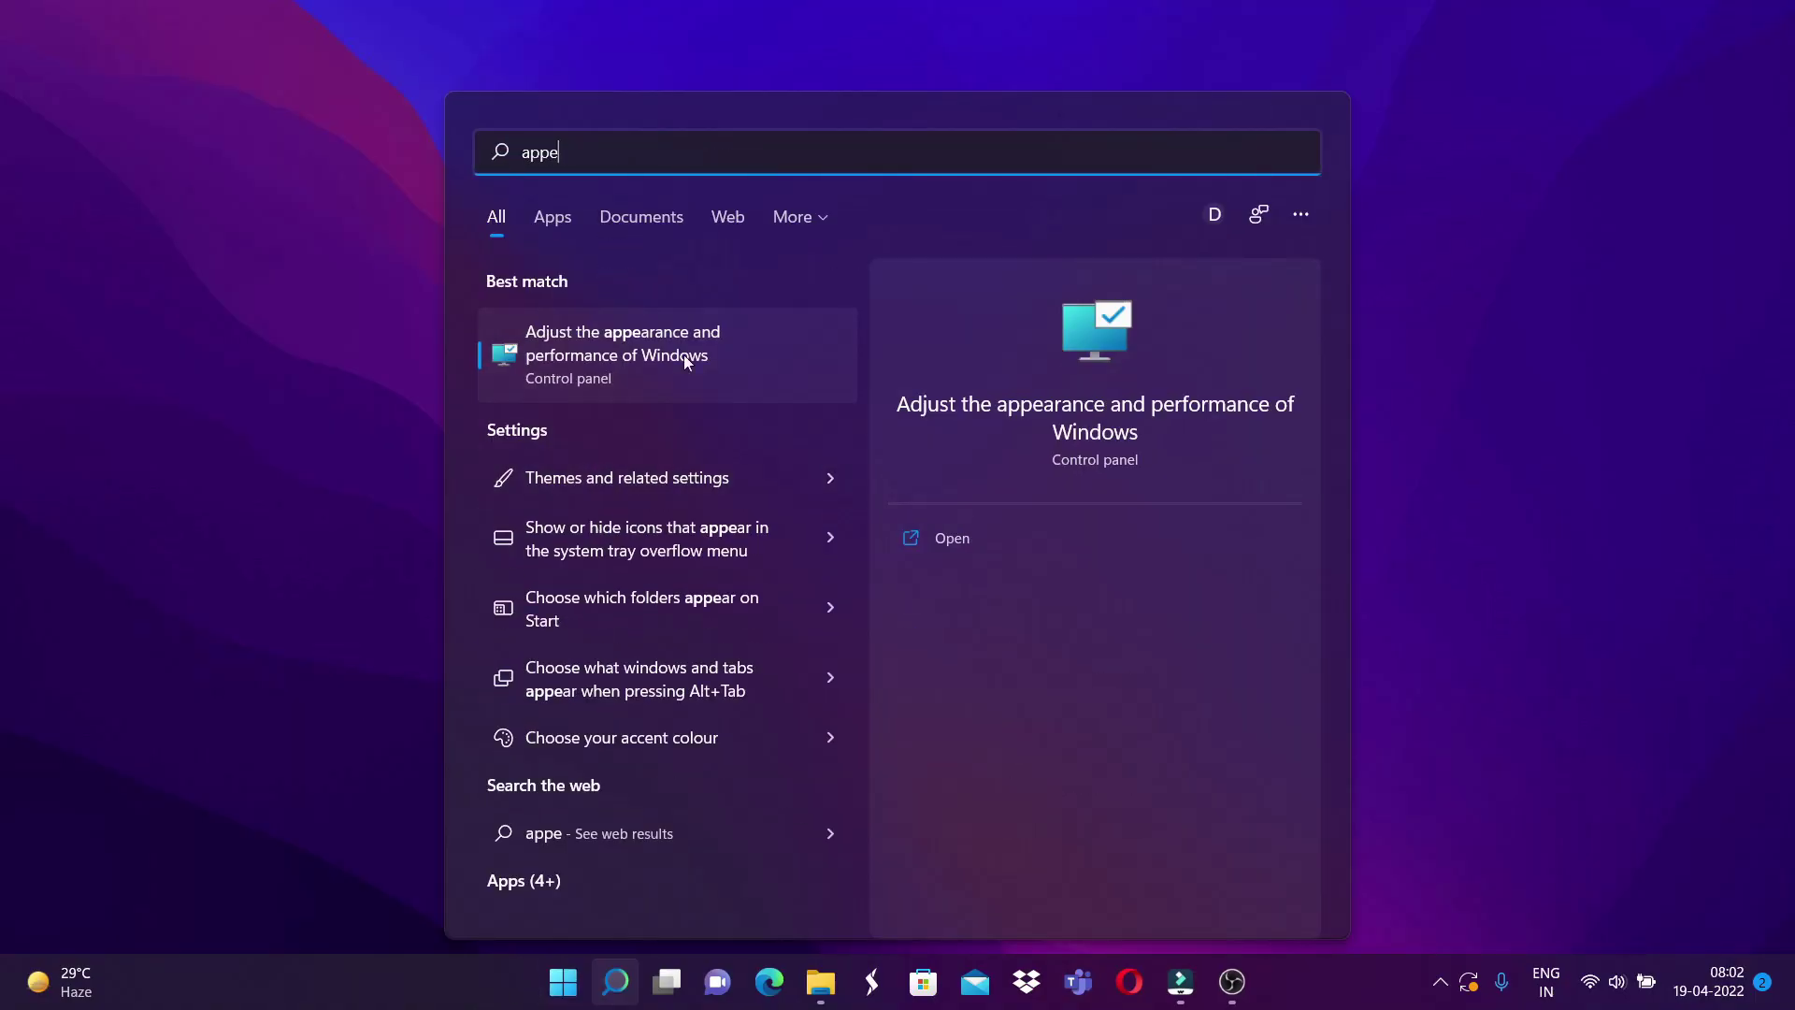
{"action": "left_click", "coordinate": [636, 345]}
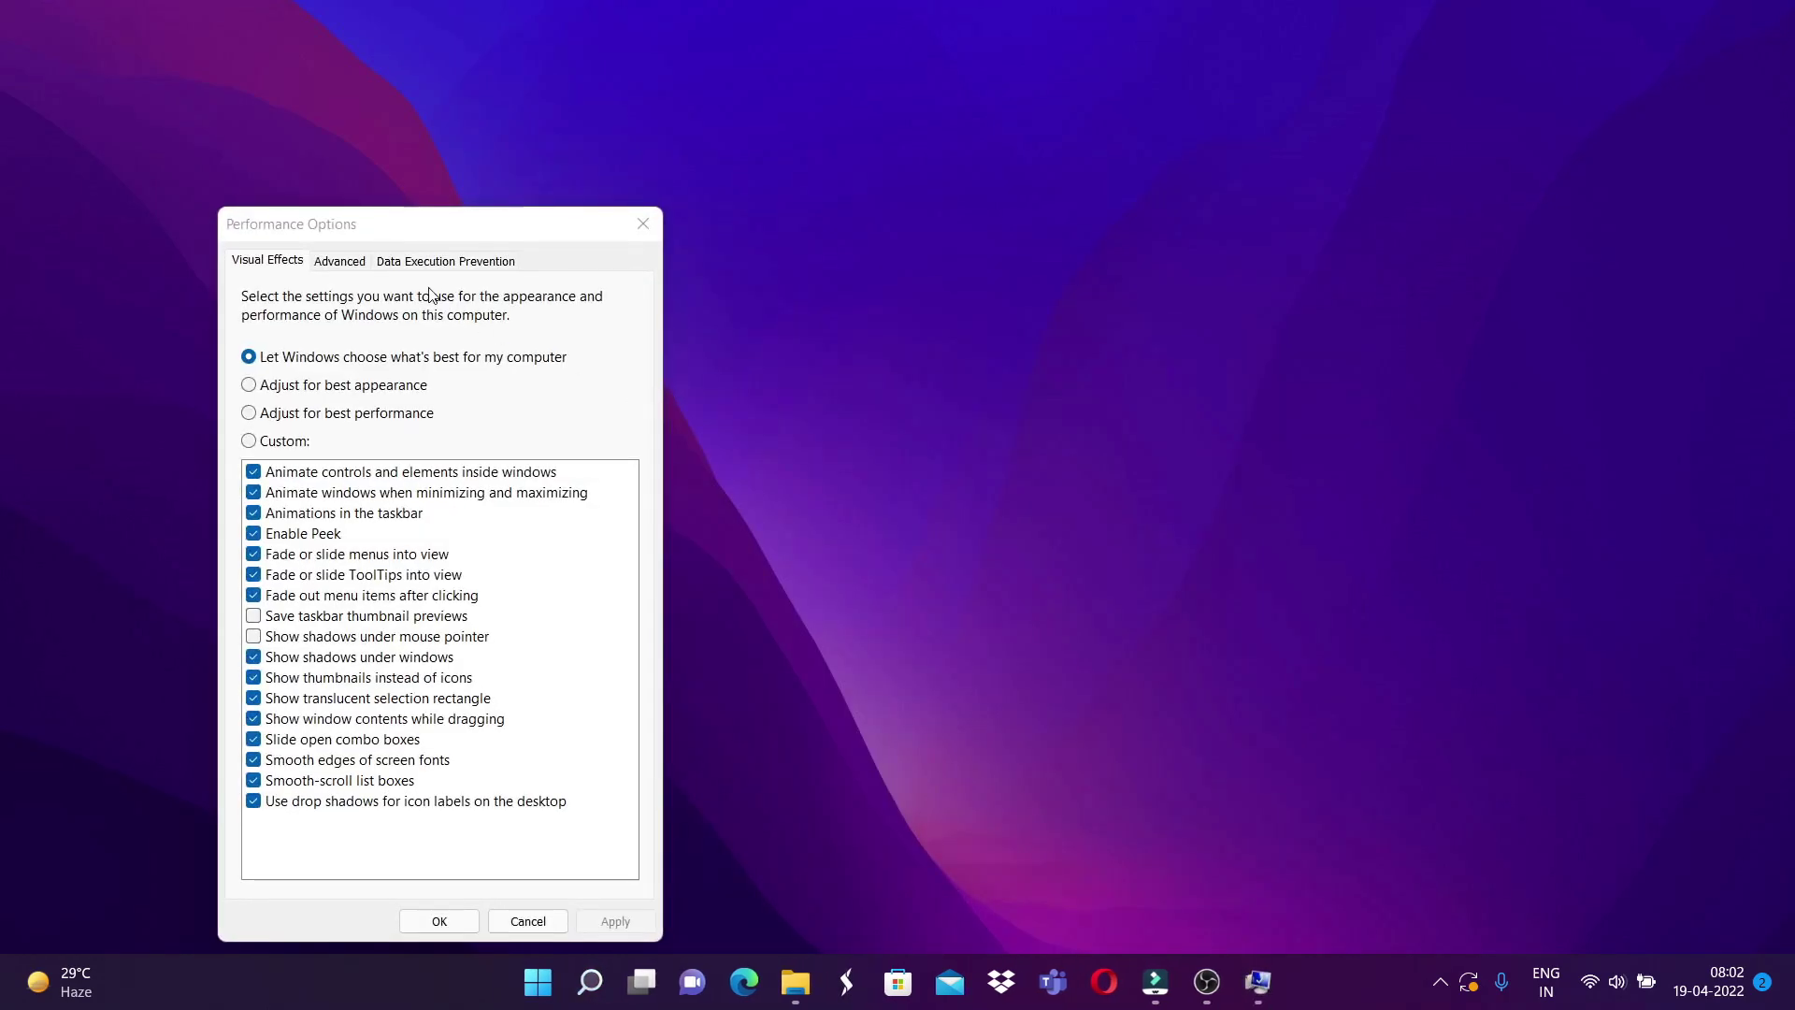
{"action": "left_click_drag", "start_coordinate": [384, 225], "coordinate": [752, 149]}
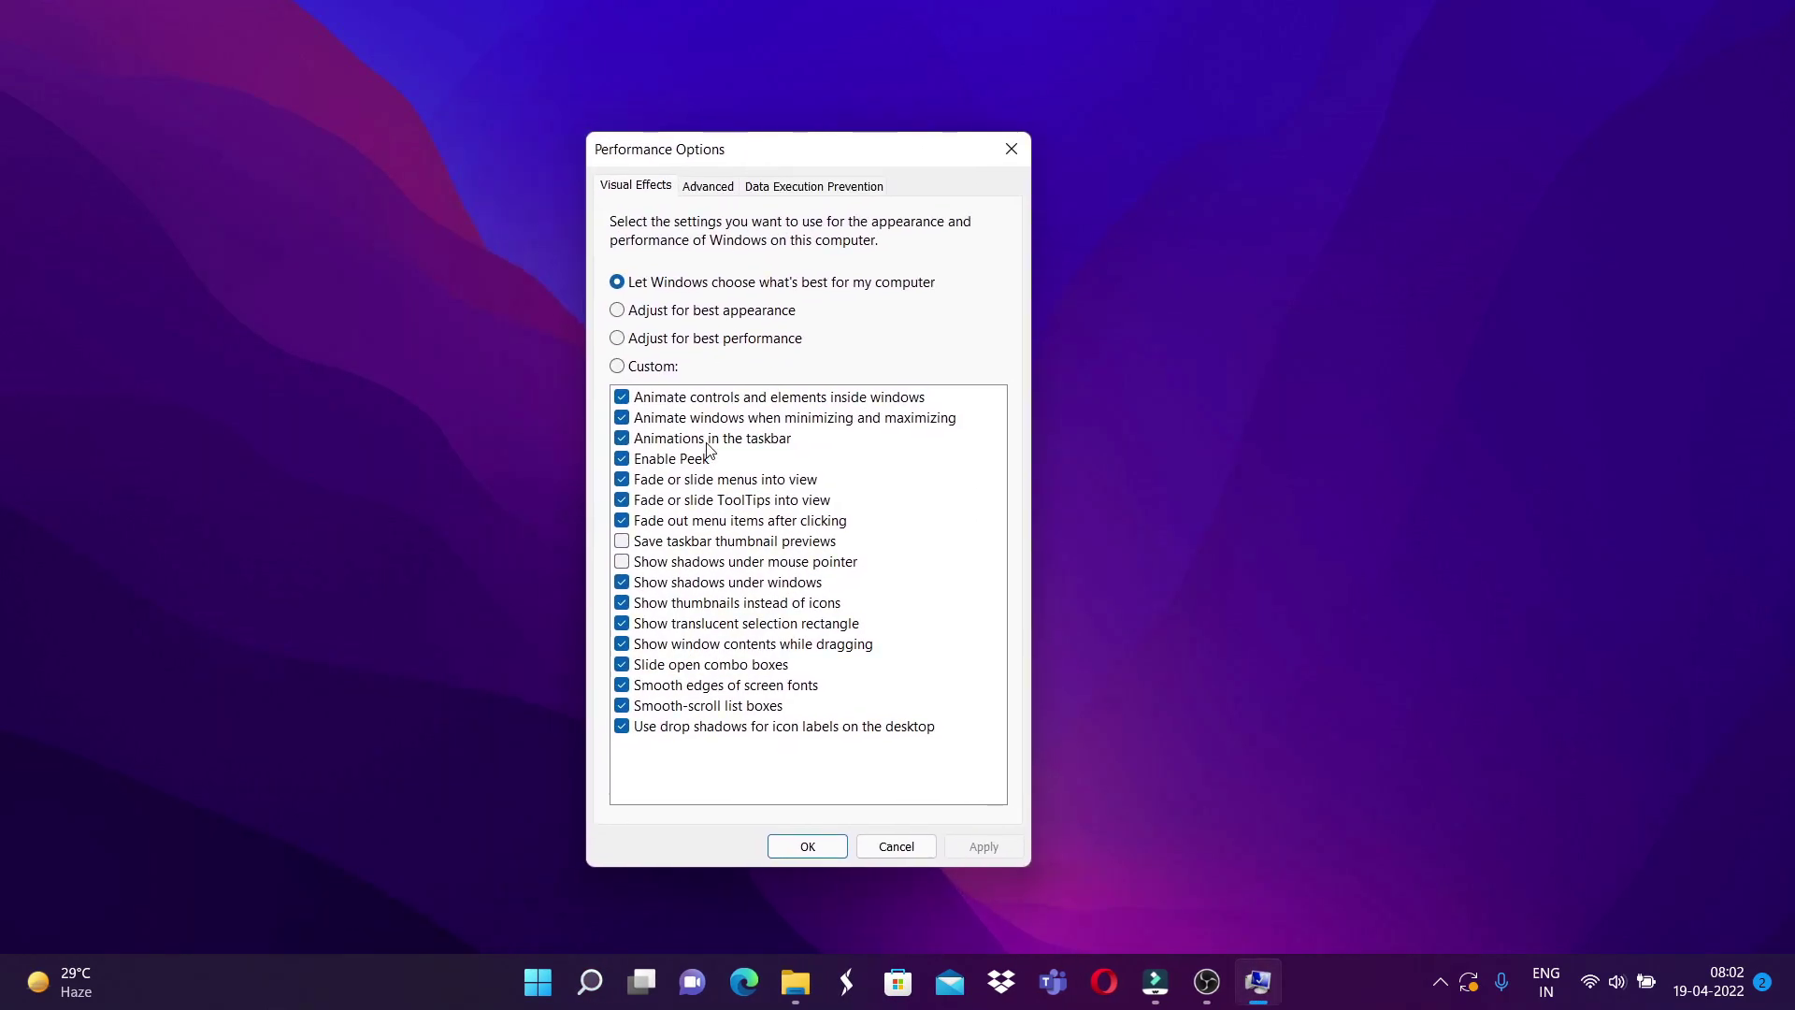
Turn off control, window and taskbar animations, Peek, and menu/ToolTip fade effects.
{"action": "left_click", "coordinate": [622, 397]}
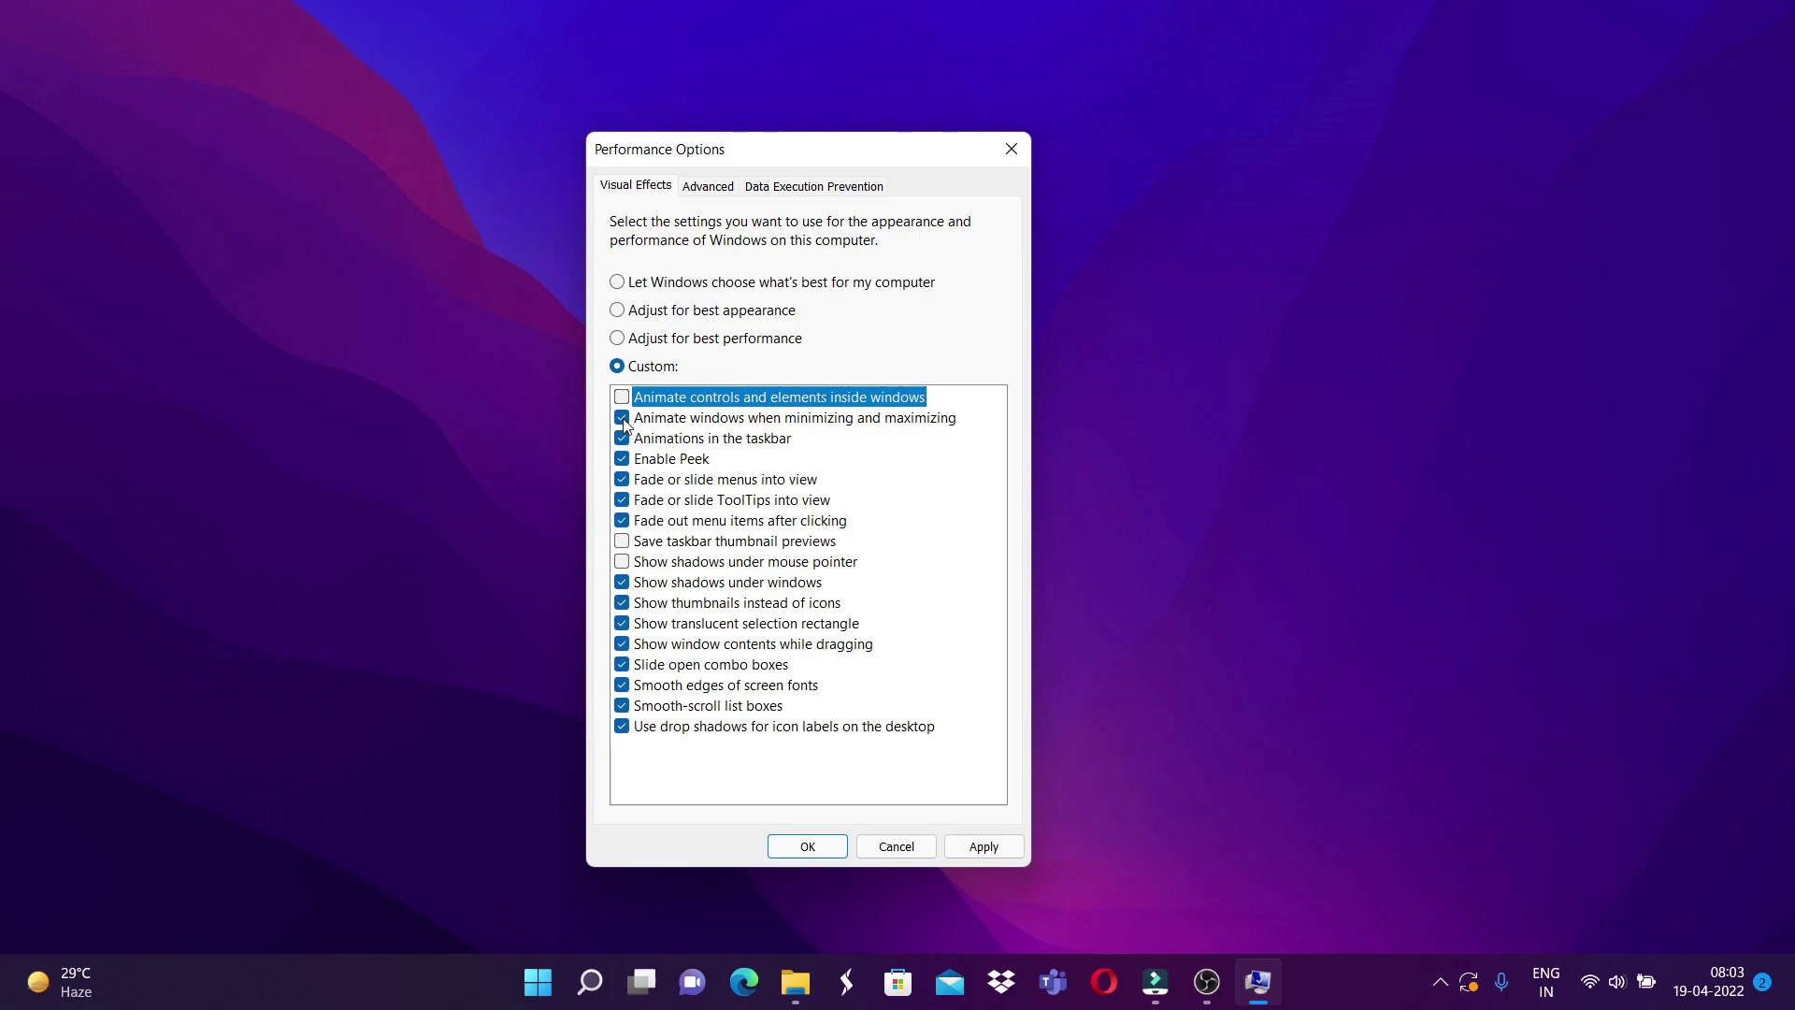
{"action": "left_click", "coordinate": [622, 418]}
{"action": "left_click", "coordinate": [622, 439]}
{"action": "left_click", "coordinate": [622, 459]}
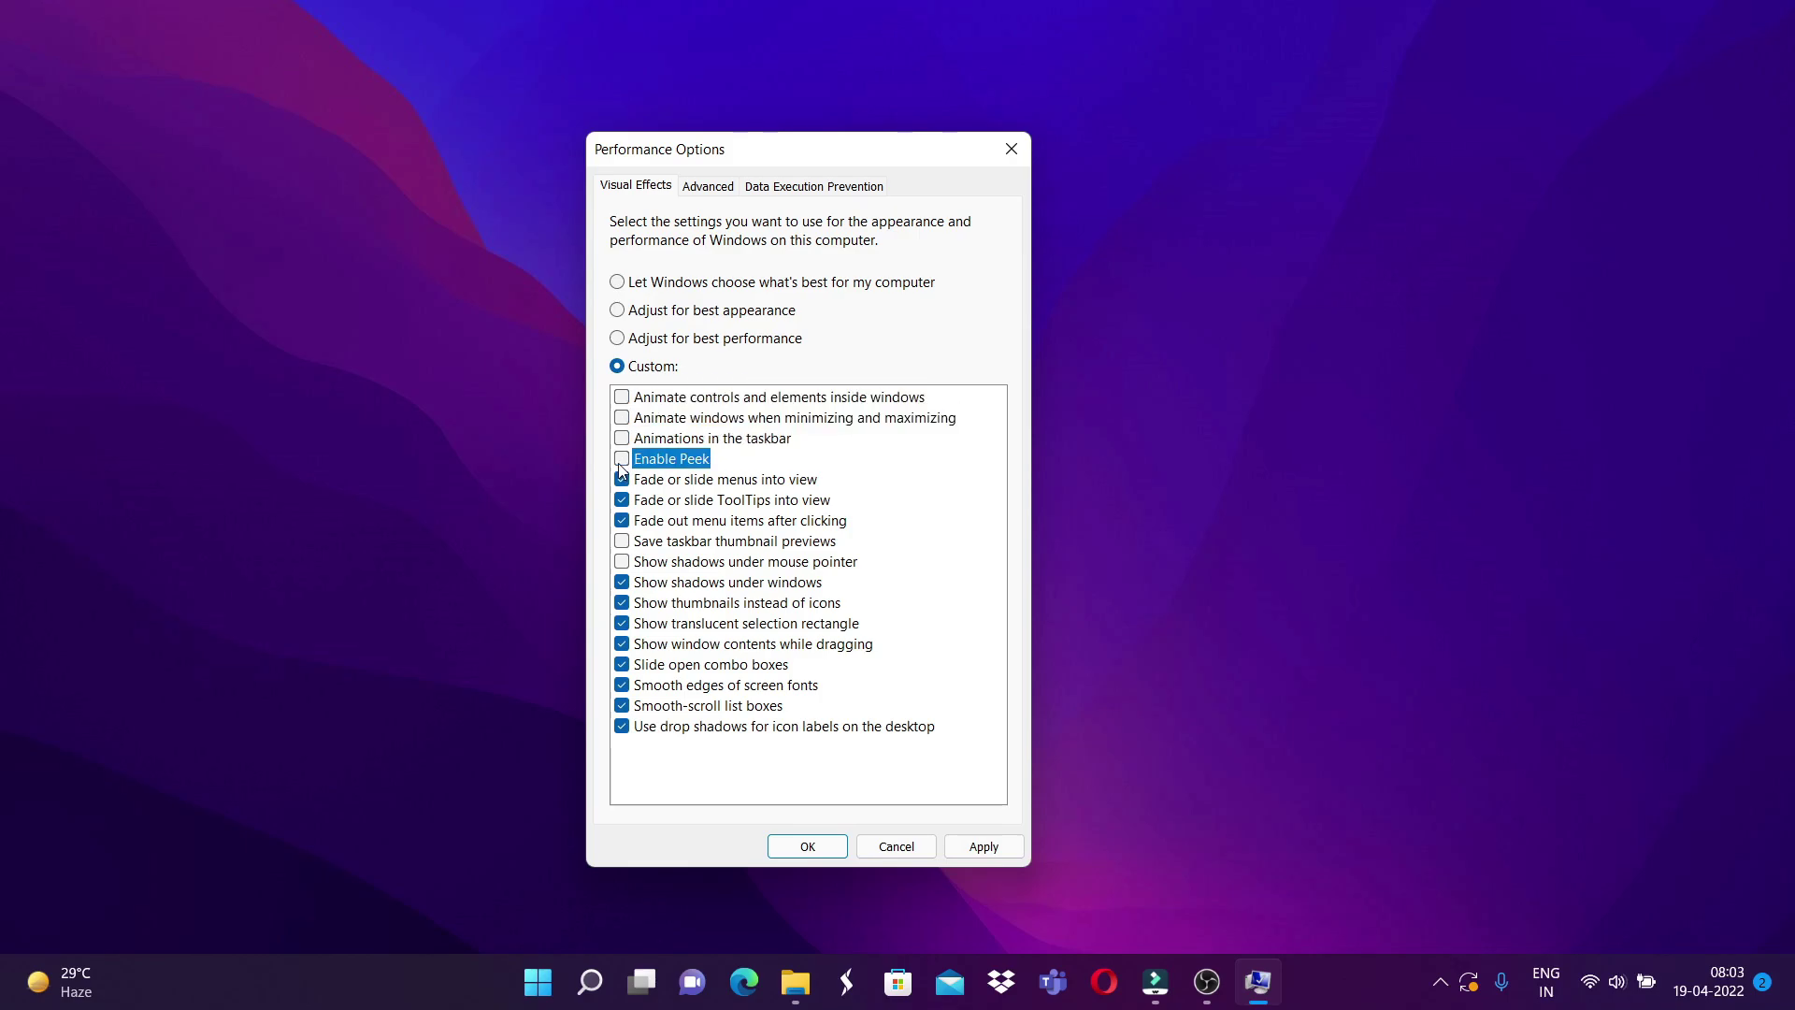
{"action": "left_click", "coordinate": [622, 480]}
{"action": "left_click", "coordinate": [621, 500]}
{"action": "left_click", "coordinate": [621, 521]}
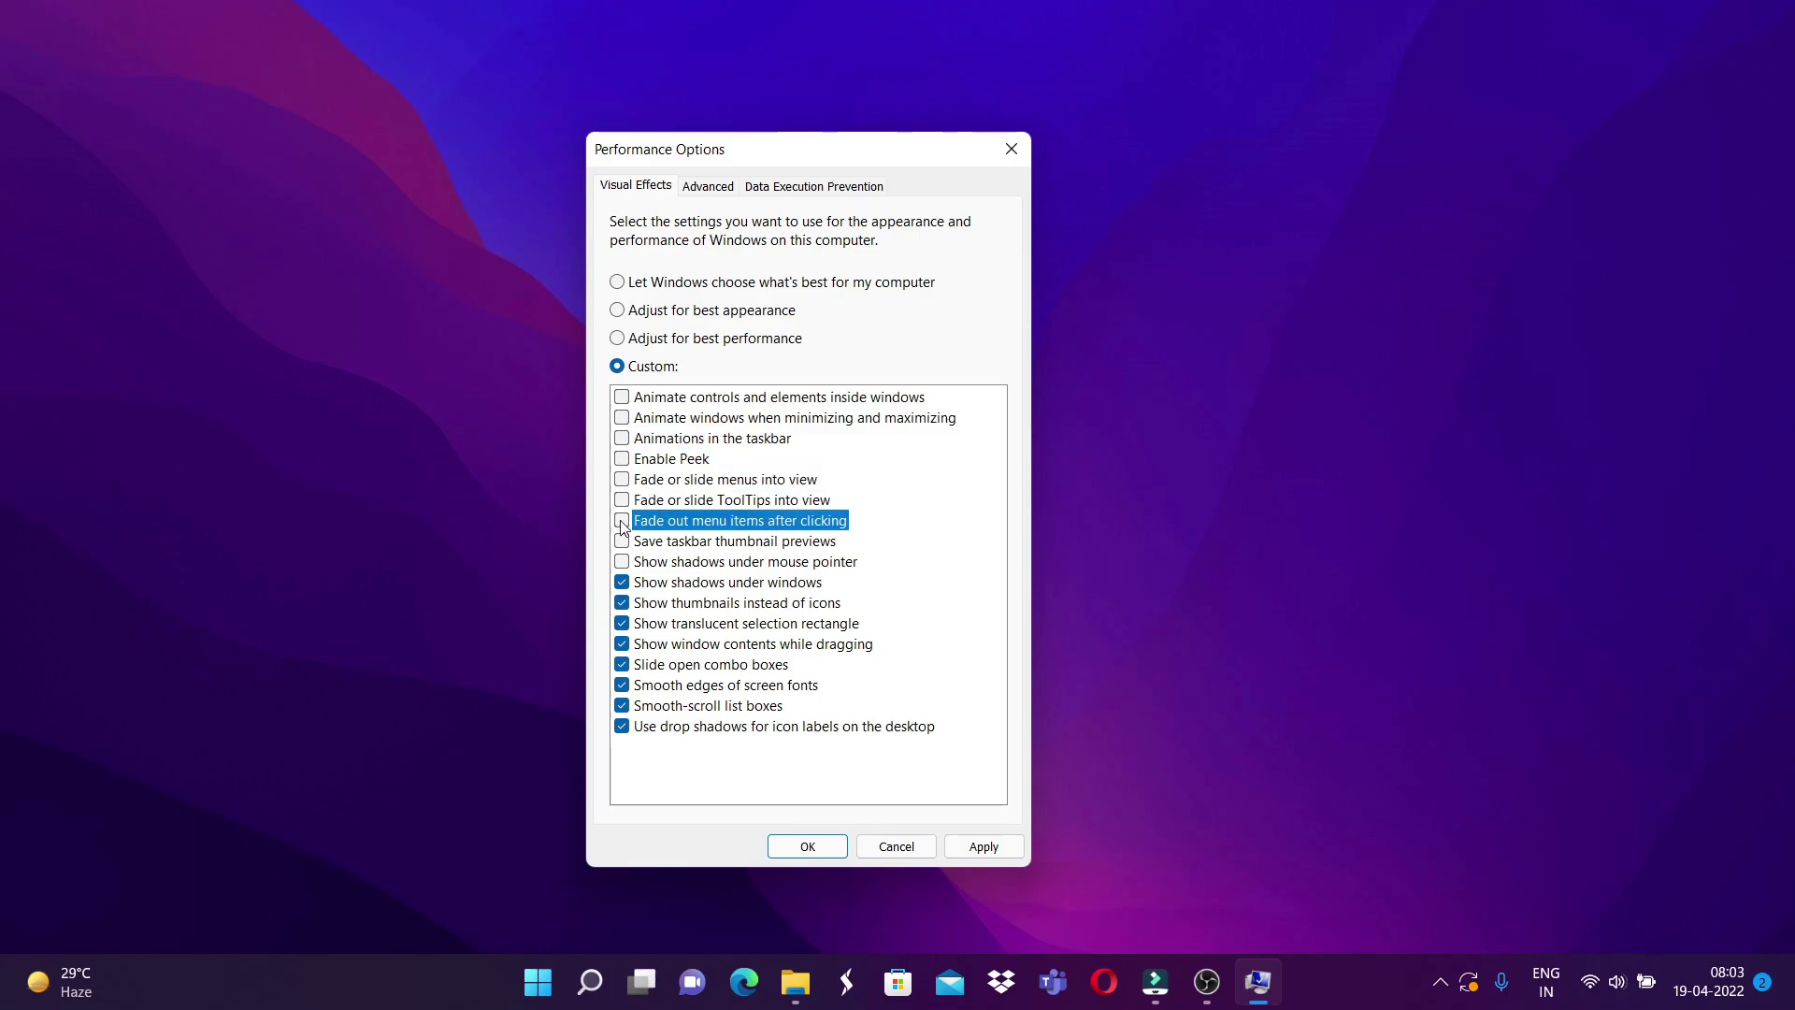
Turn off shadows, thumbnails, translucent selection and combo-box sliding, keep window dragging contents, and apply.
{"action": "left_click", "coordinate": [621, 584]}
{"action": "left_click", "coordinate": [622, 600]}
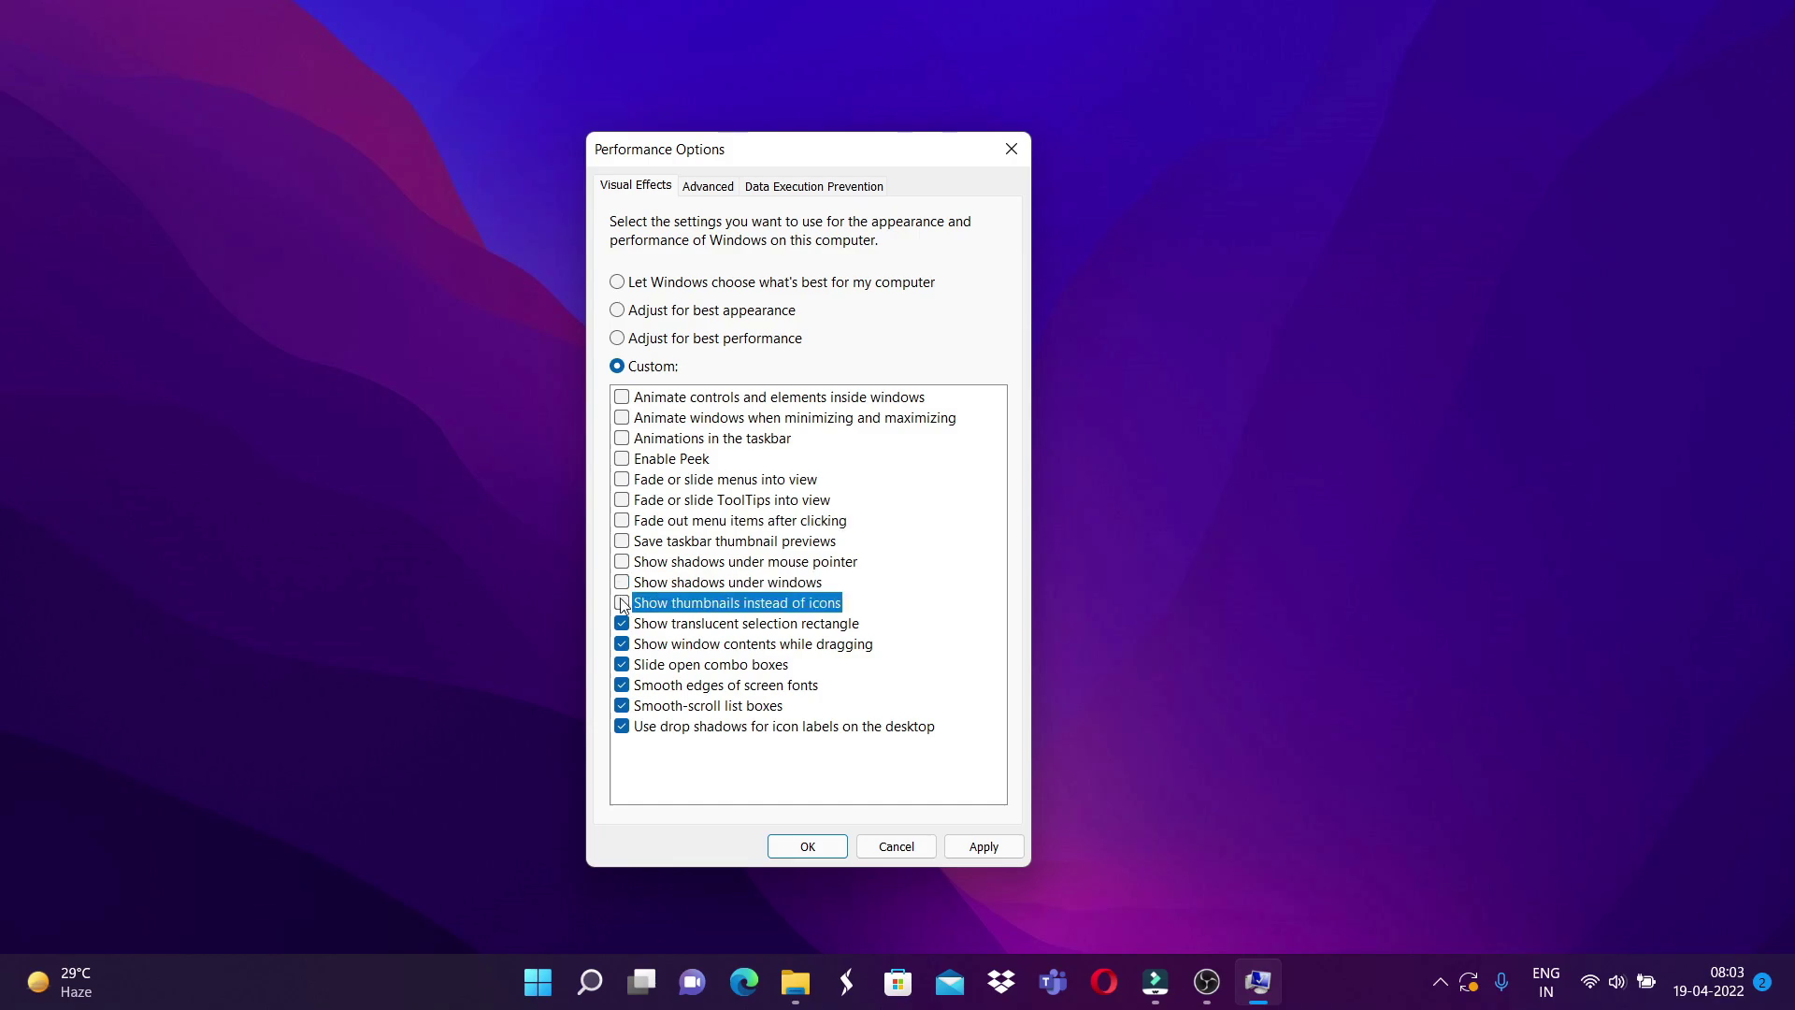
{"action": "left_click", "coordinate": [622, 624]}
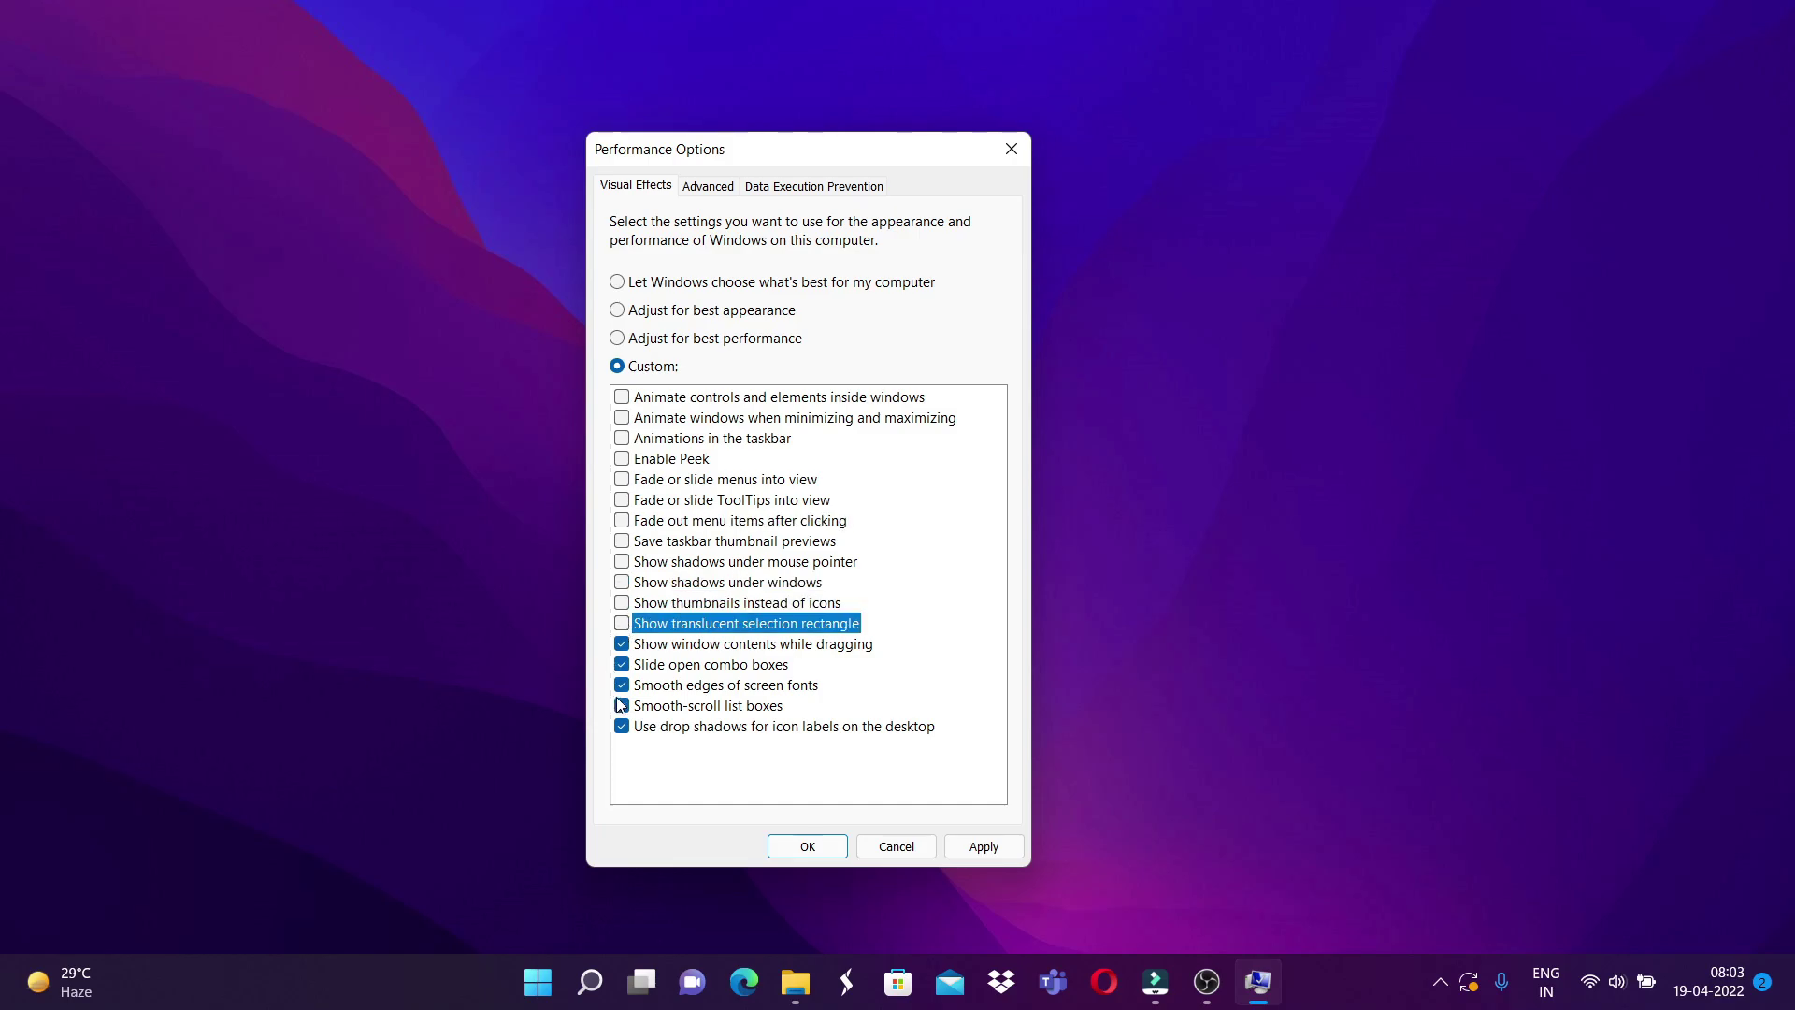
{"action": "left_click", "coordinate": [621, 645]}
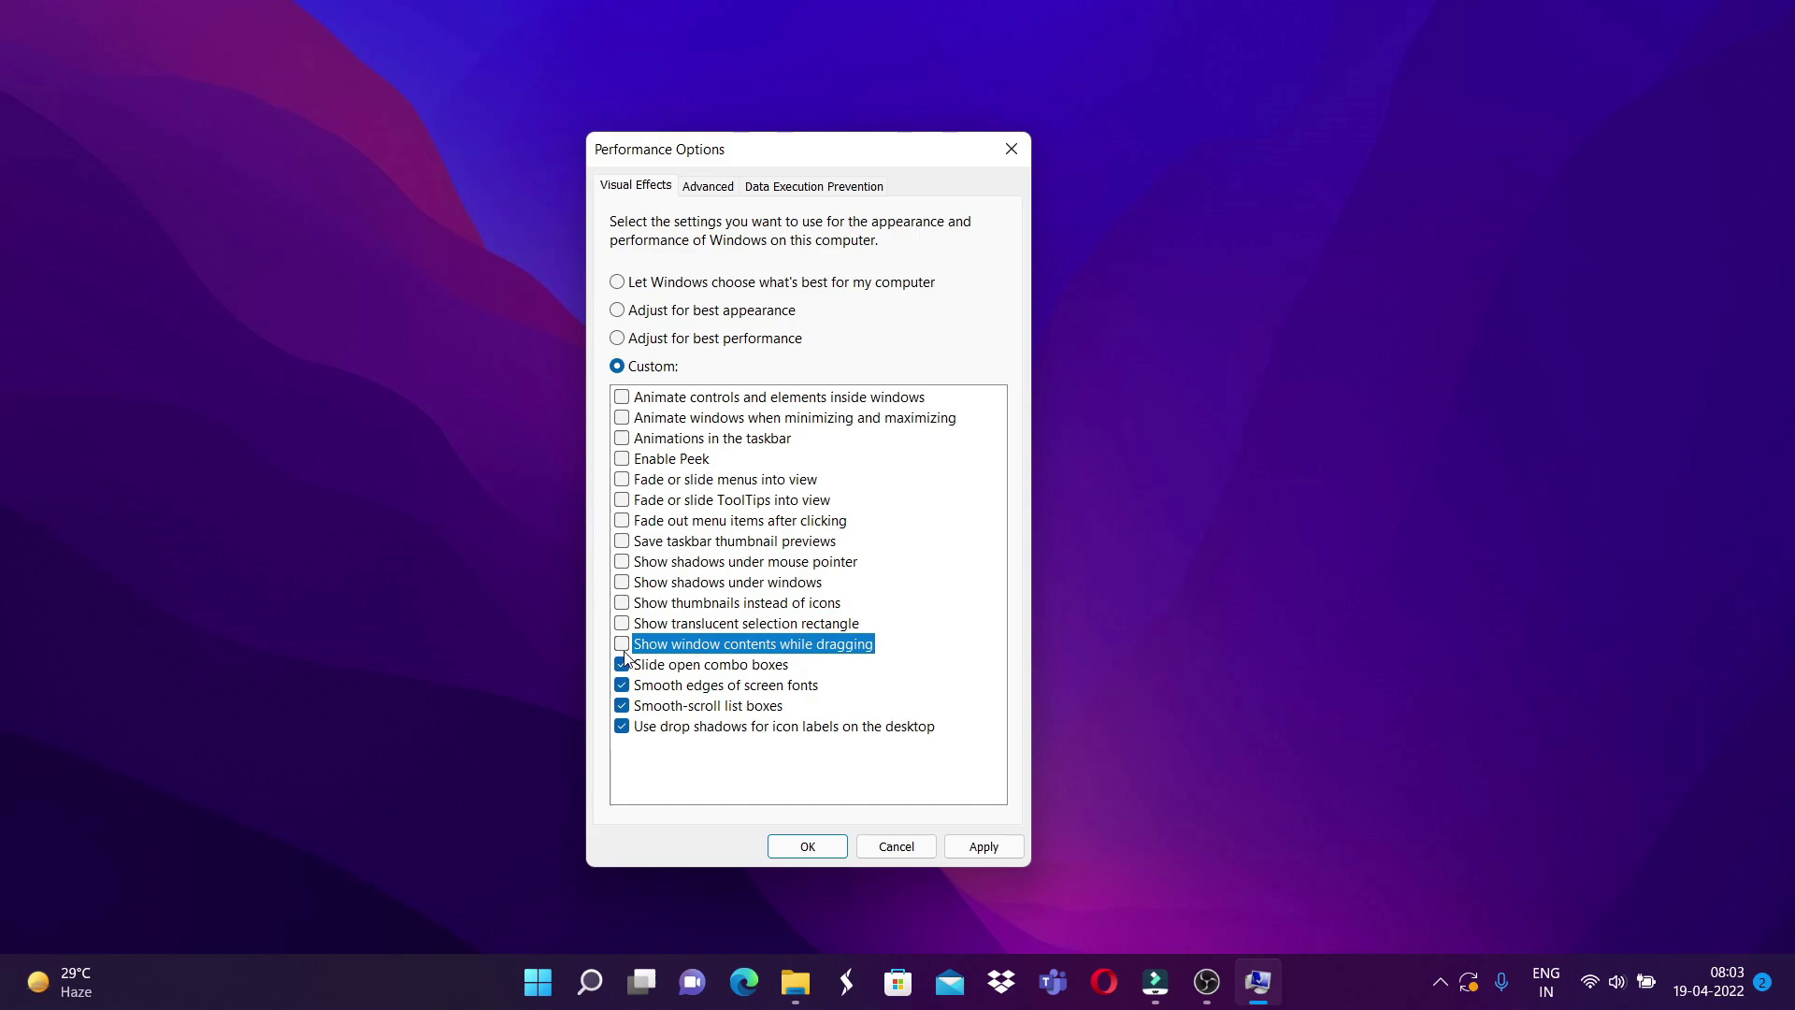
{"action": "left_click", "coordinate": [623, 646]}
{"action": "left_click", "coordinate": [622, 667]}
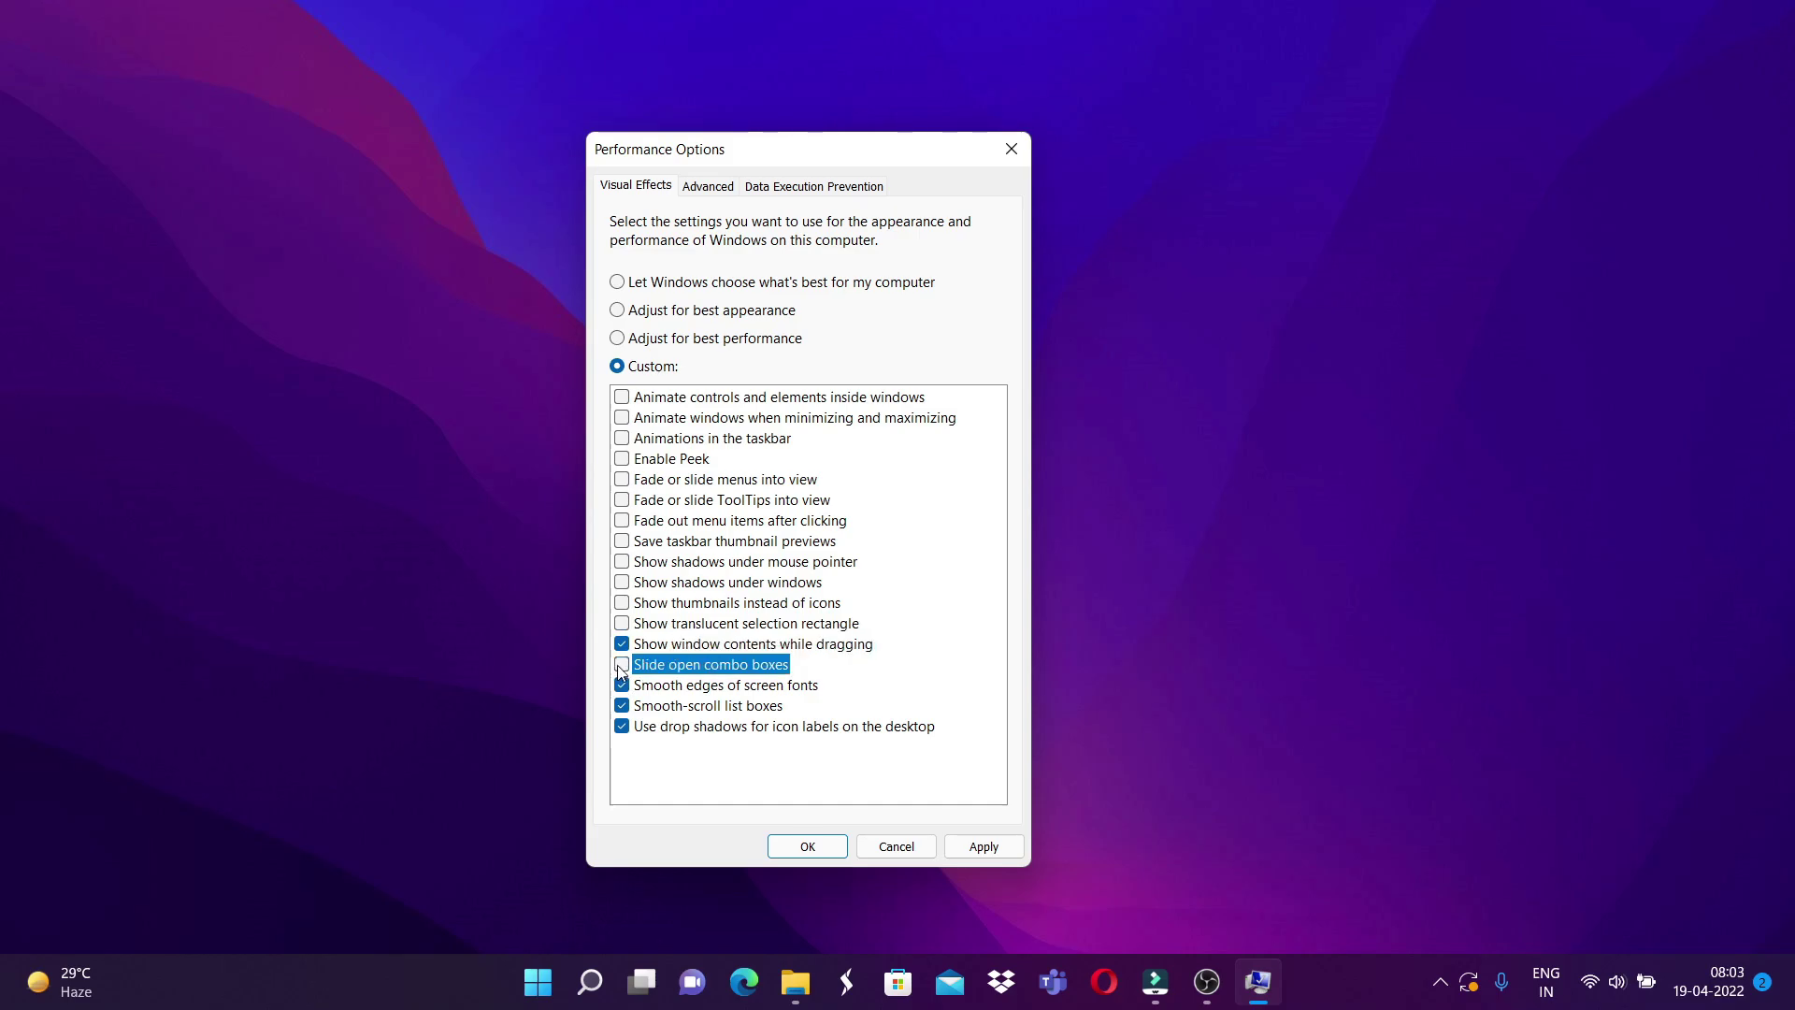
{"action": "left_click", "coordinate": [622, 726]}
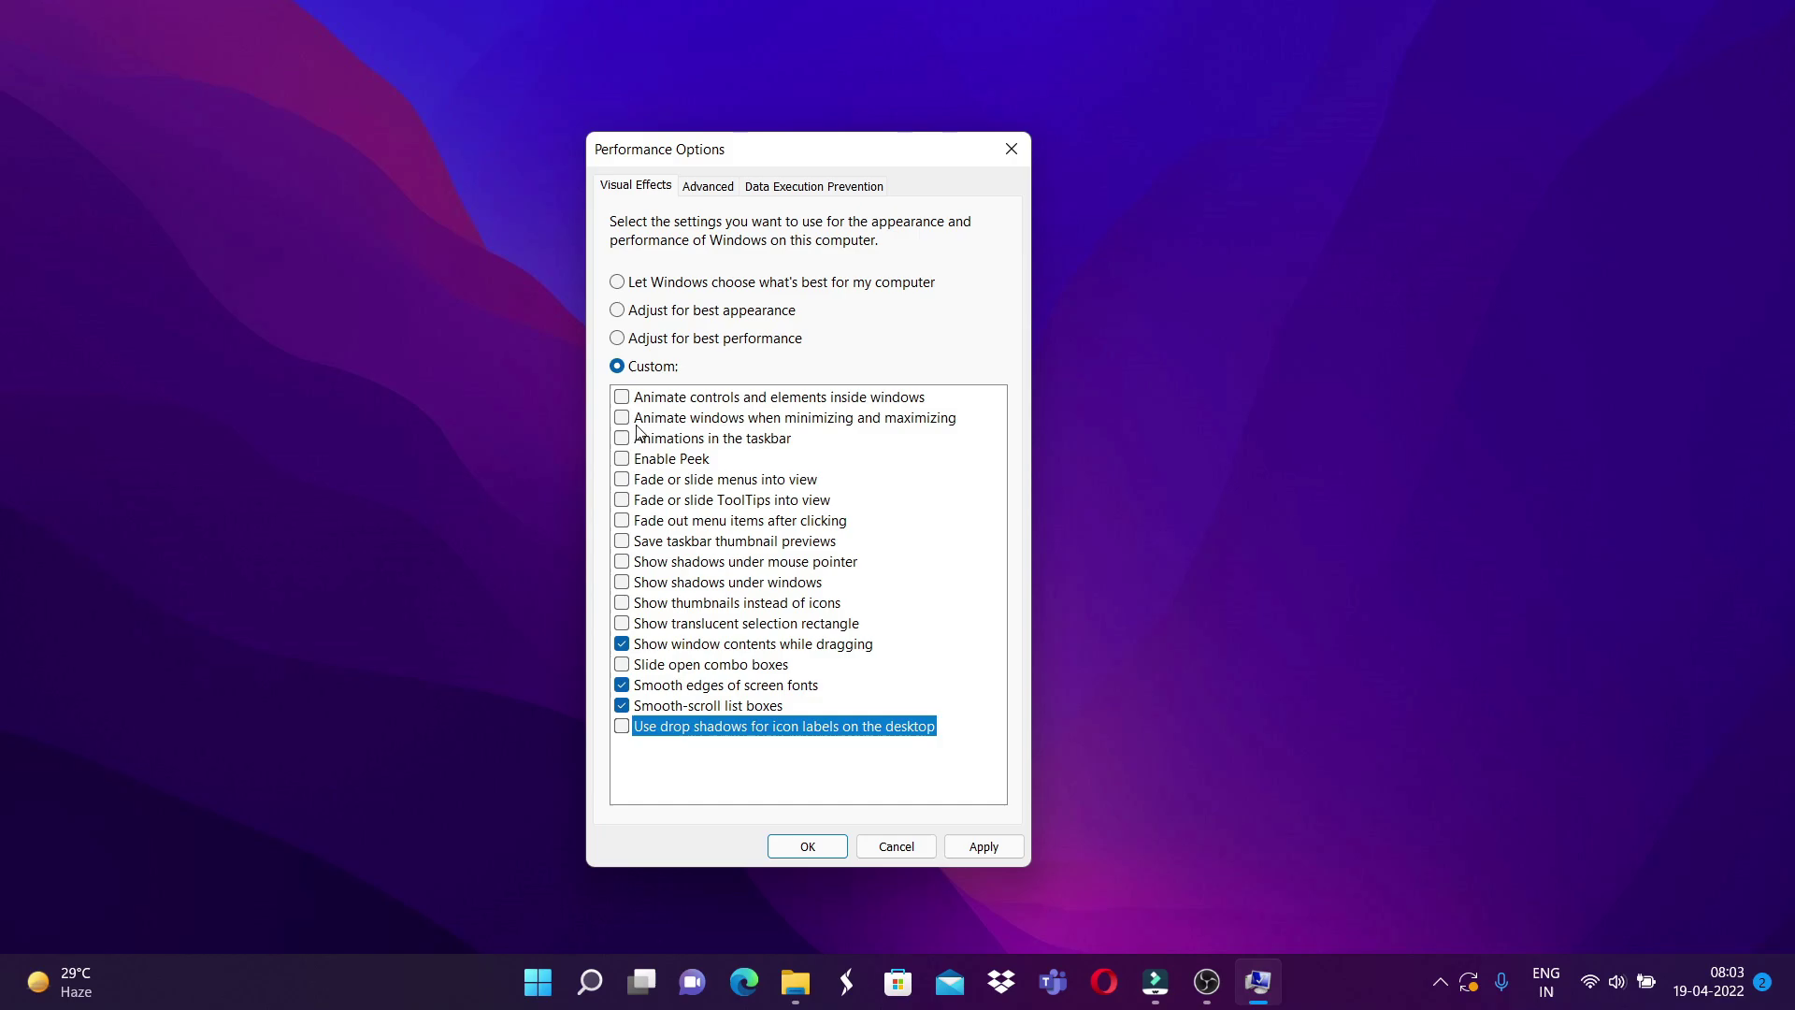
{"action": "left_click", "coordinate": [984, 846]}
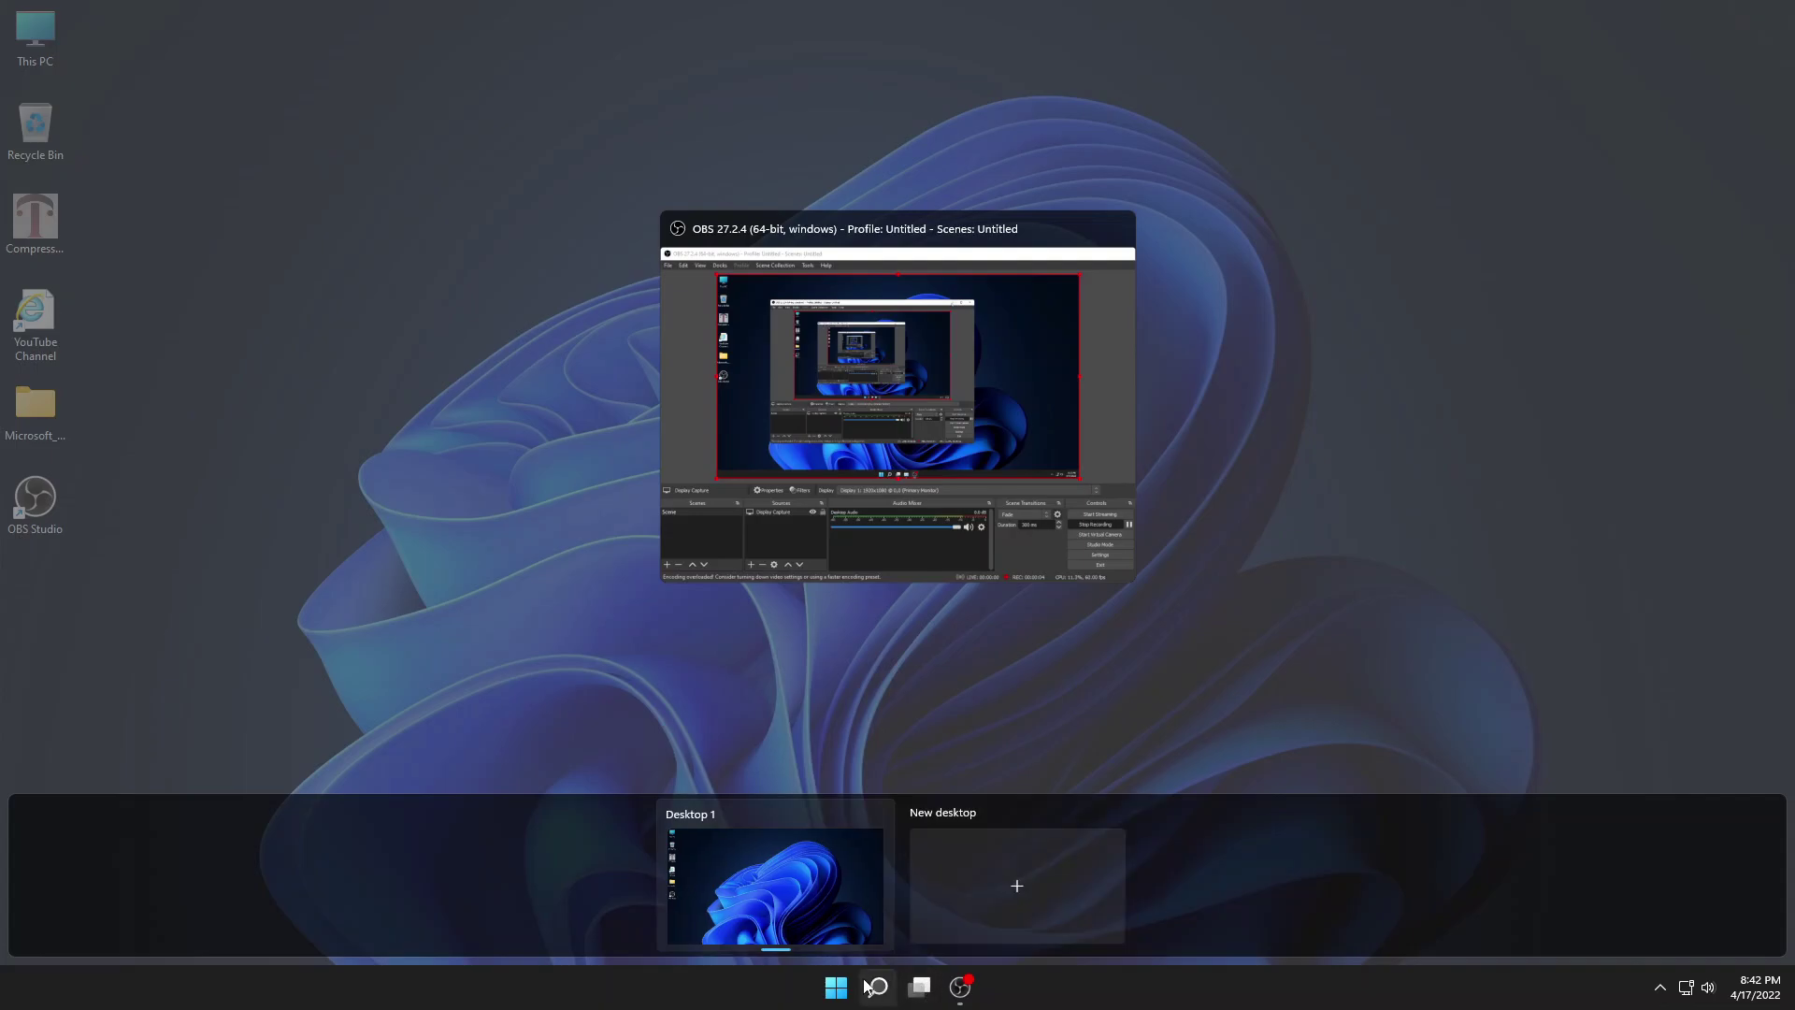
Launch Settings from Start, maximize it, and go to System > Multitasking.
{"action": "left_click", "coordinate": [833, 997]}
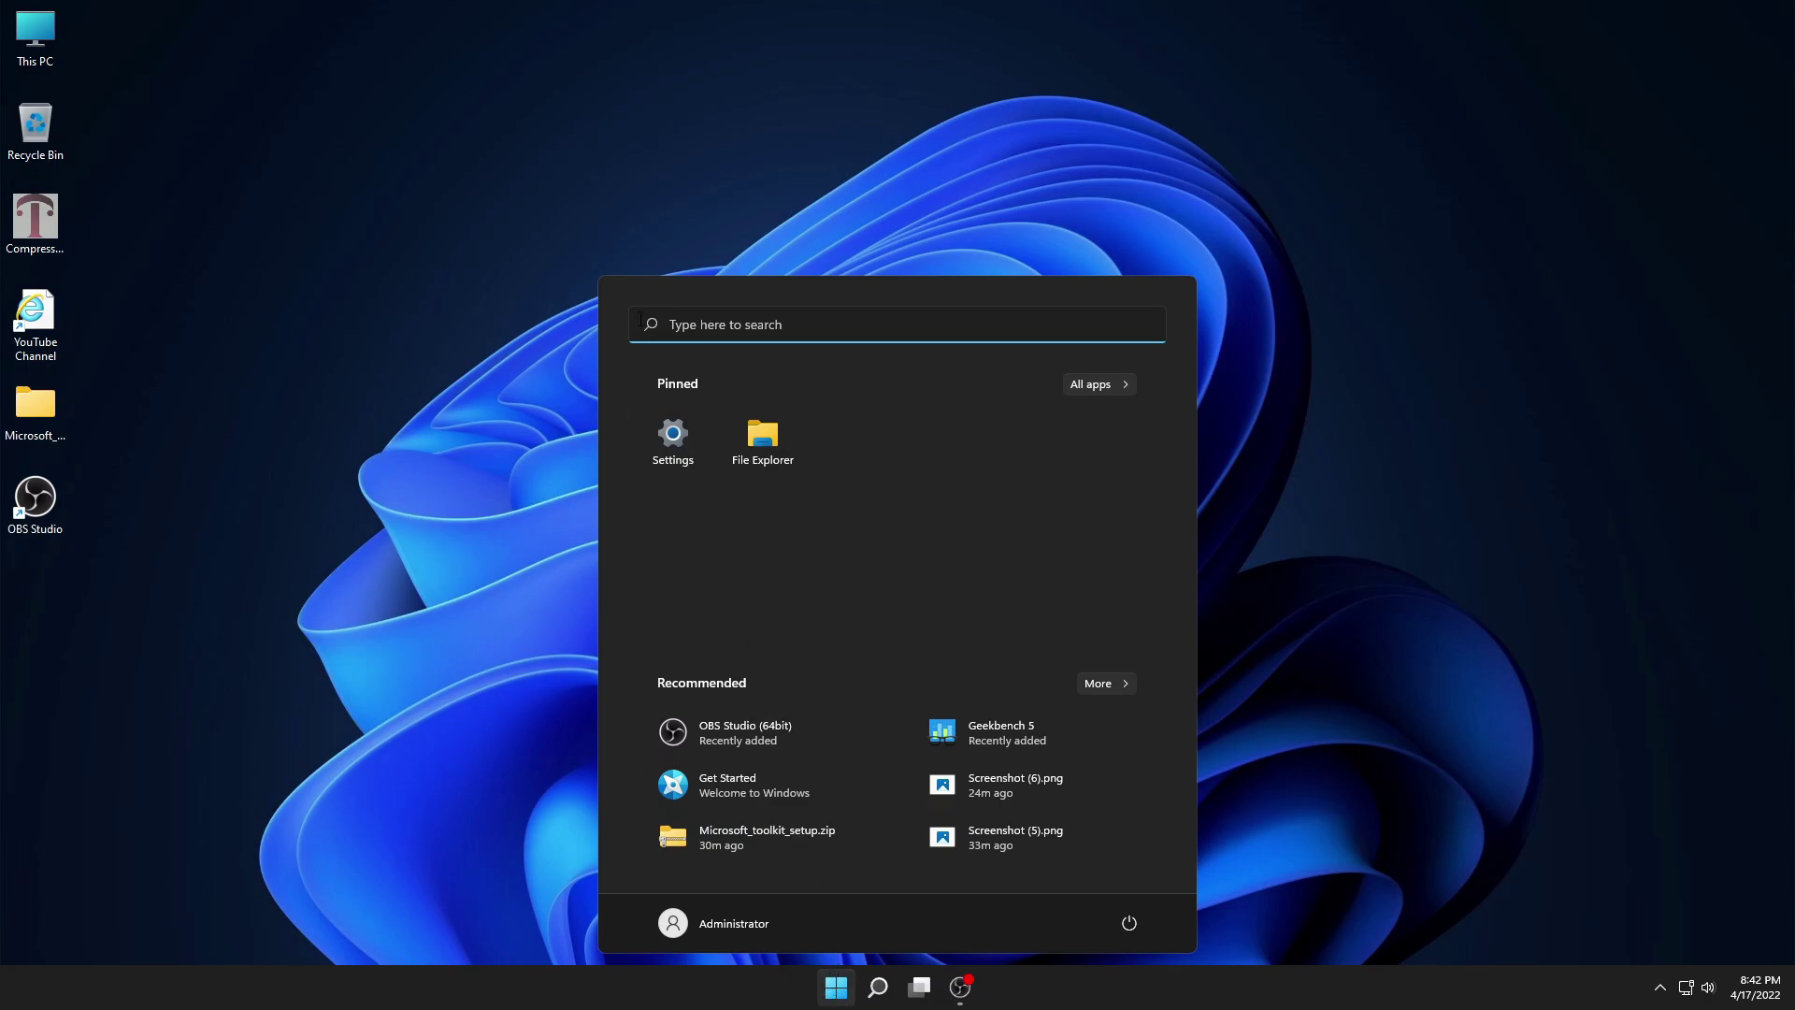
{"action": "left_click", "coordinate": [672, 439]}
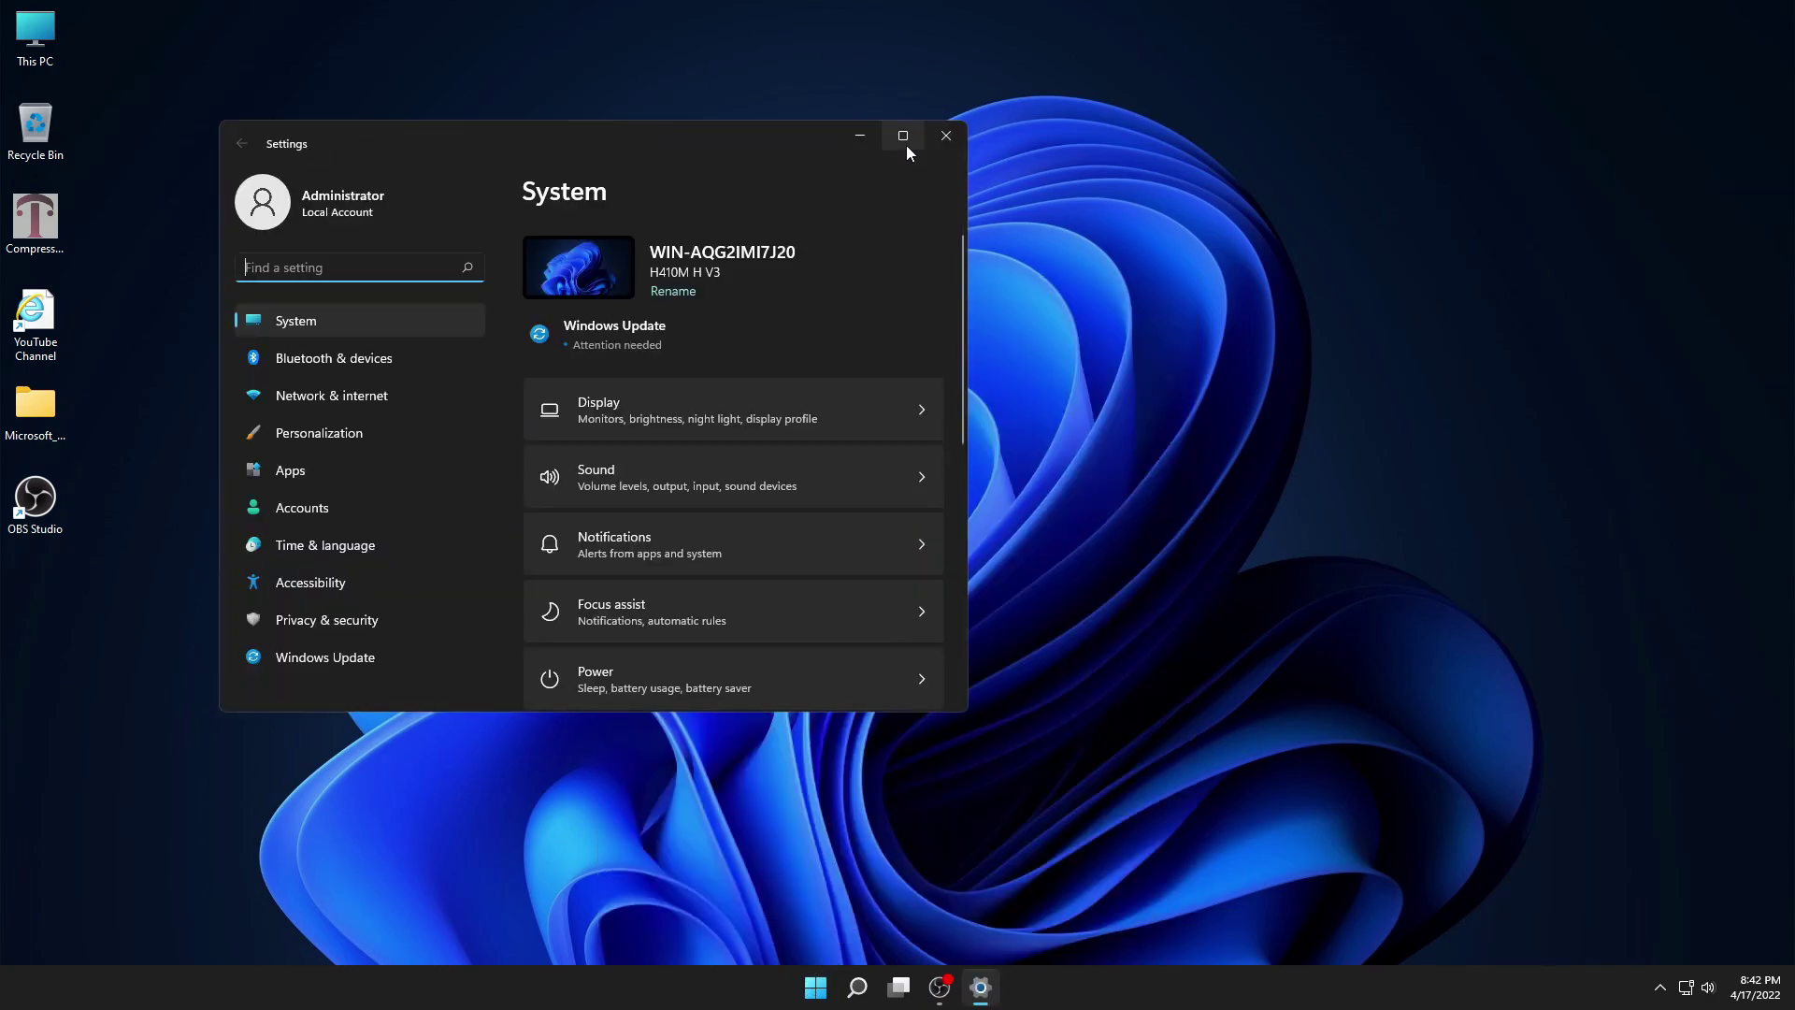
{"action": "left_click", "coordinate": [903, 136]}
{"action": "scroll", "coordinate": [809, 352], "scroll_direction": "down", "scroll_amount": 3}
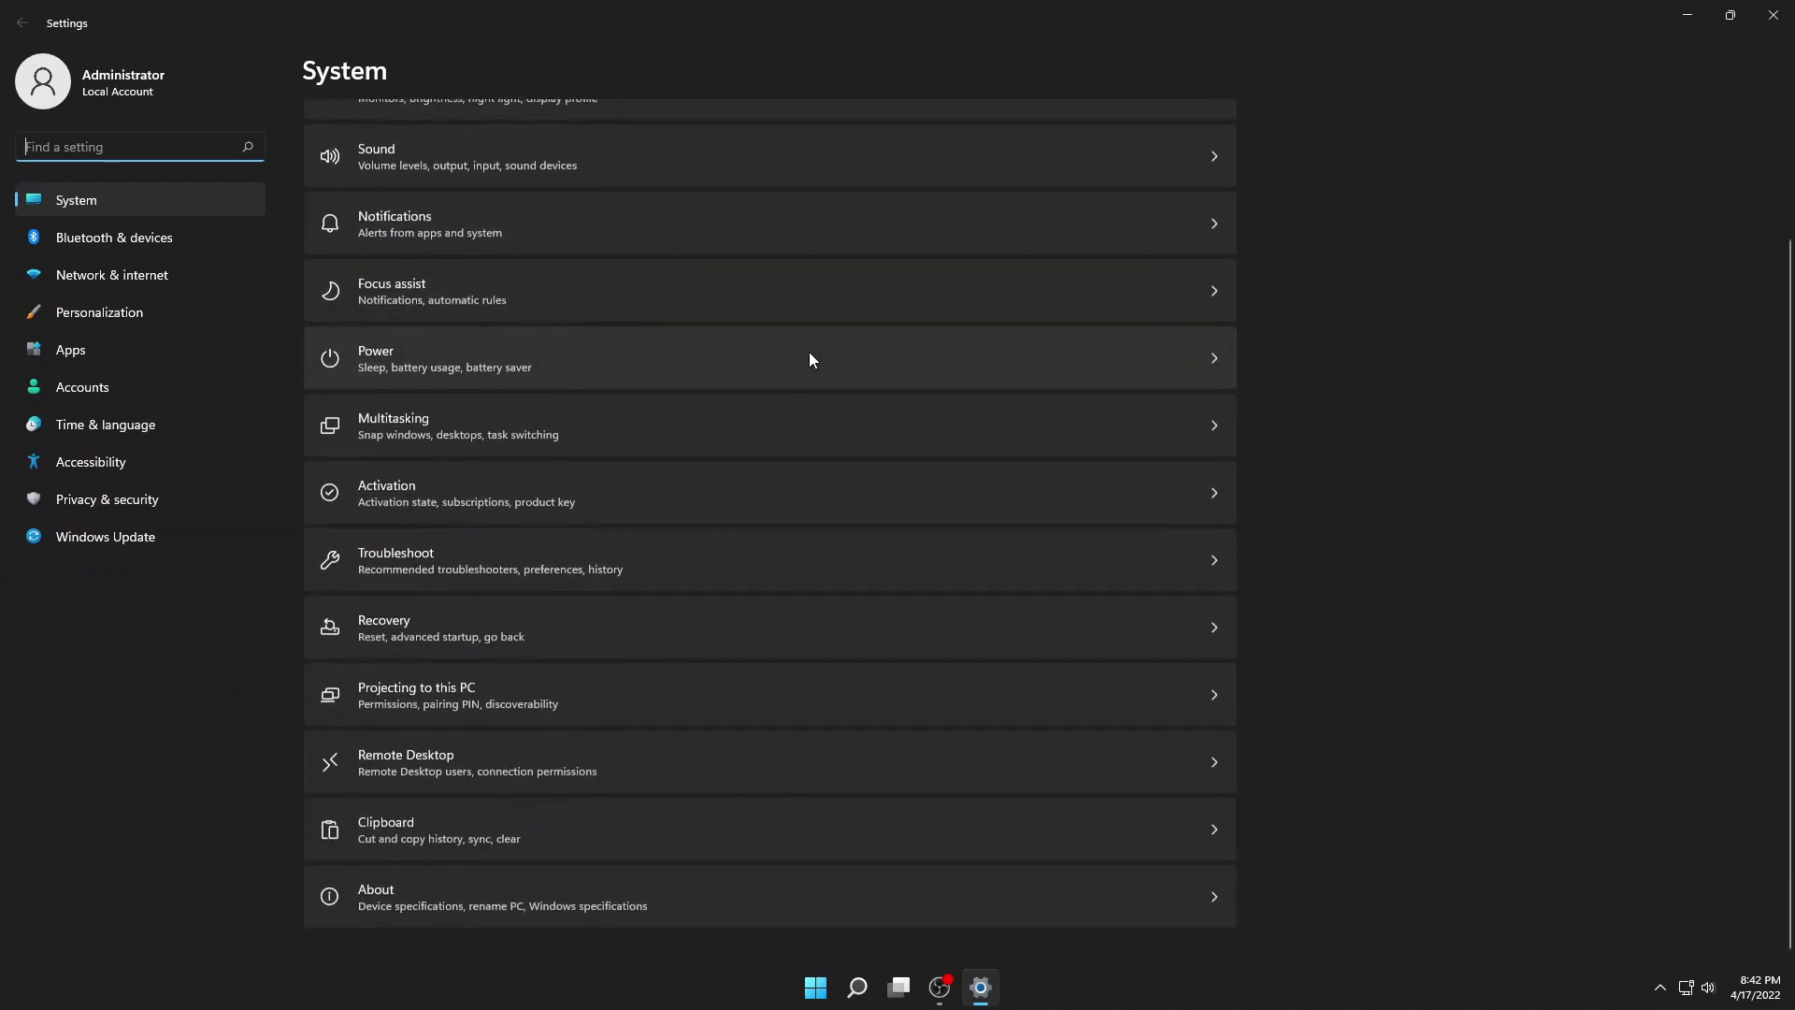
{"action": "scroll", "coordinate": [822, 374], "scroll_direction": "up", "scroll_amount": 3}
{"action": "left_click", "coordinate": [176, 140]}
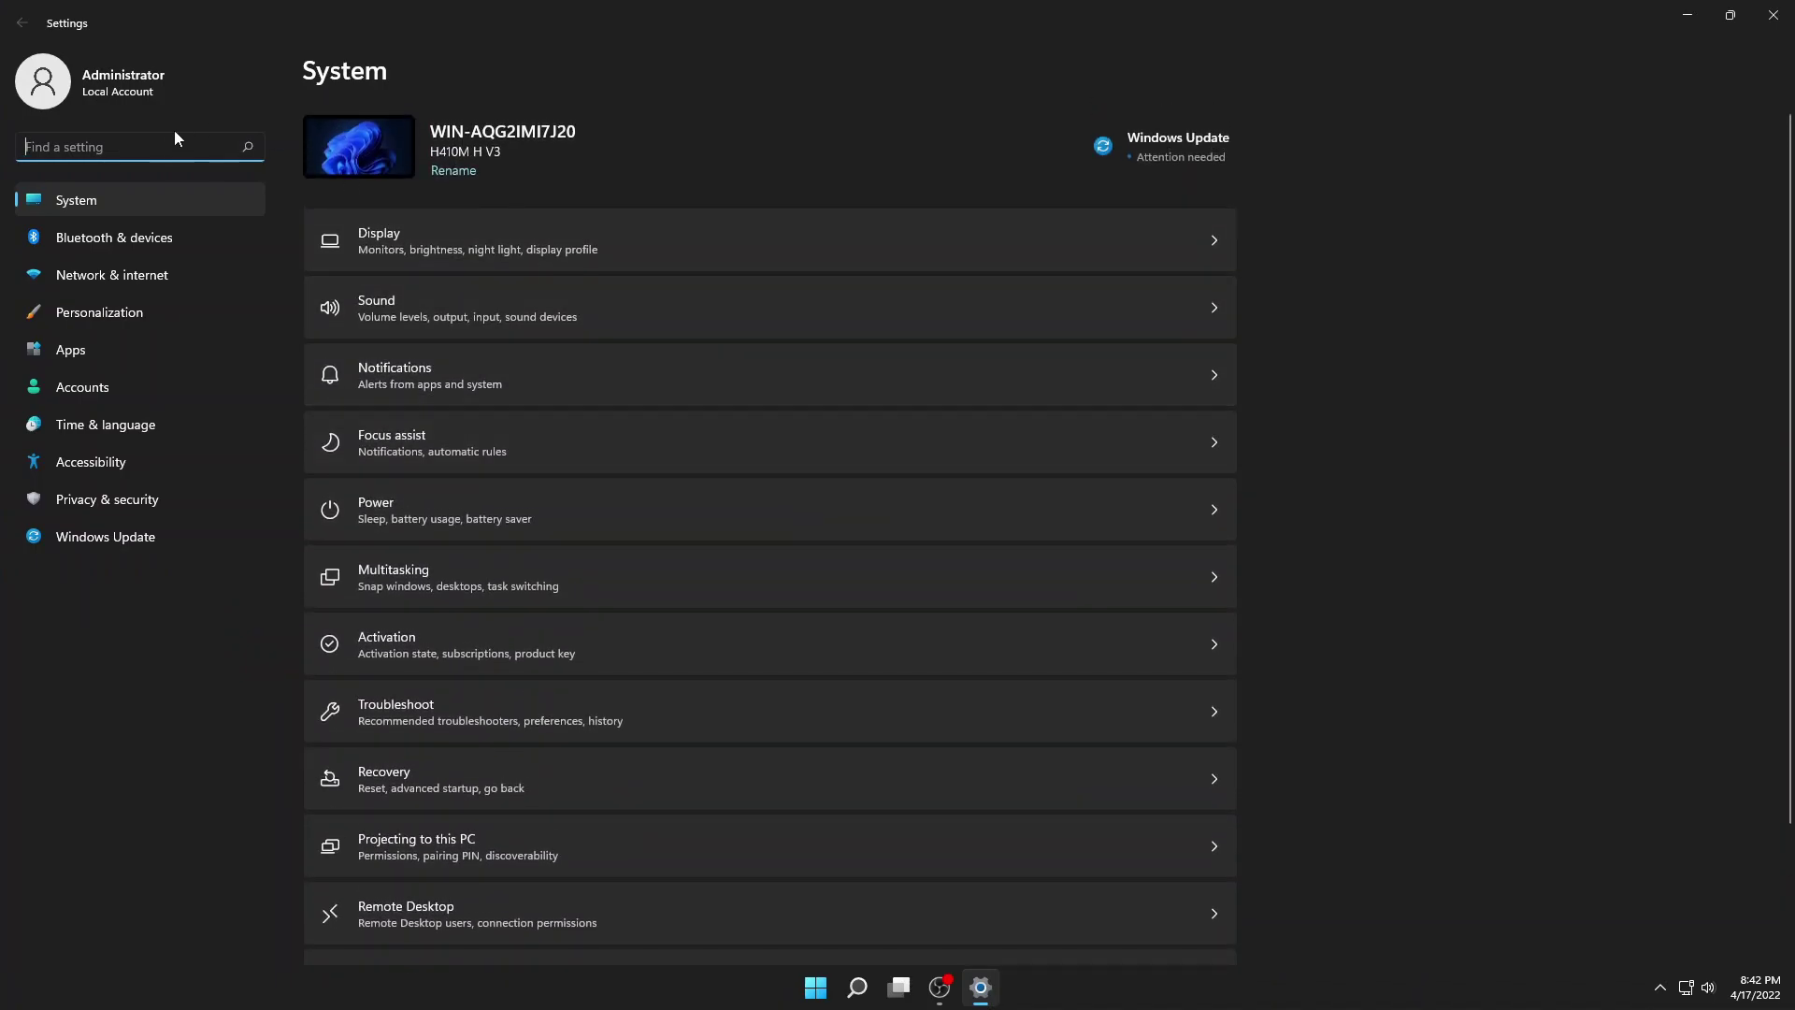
{"action": "scroll", "coordinate": [446, 369], "scroll_direction": "down", "scroll_amount": 2}
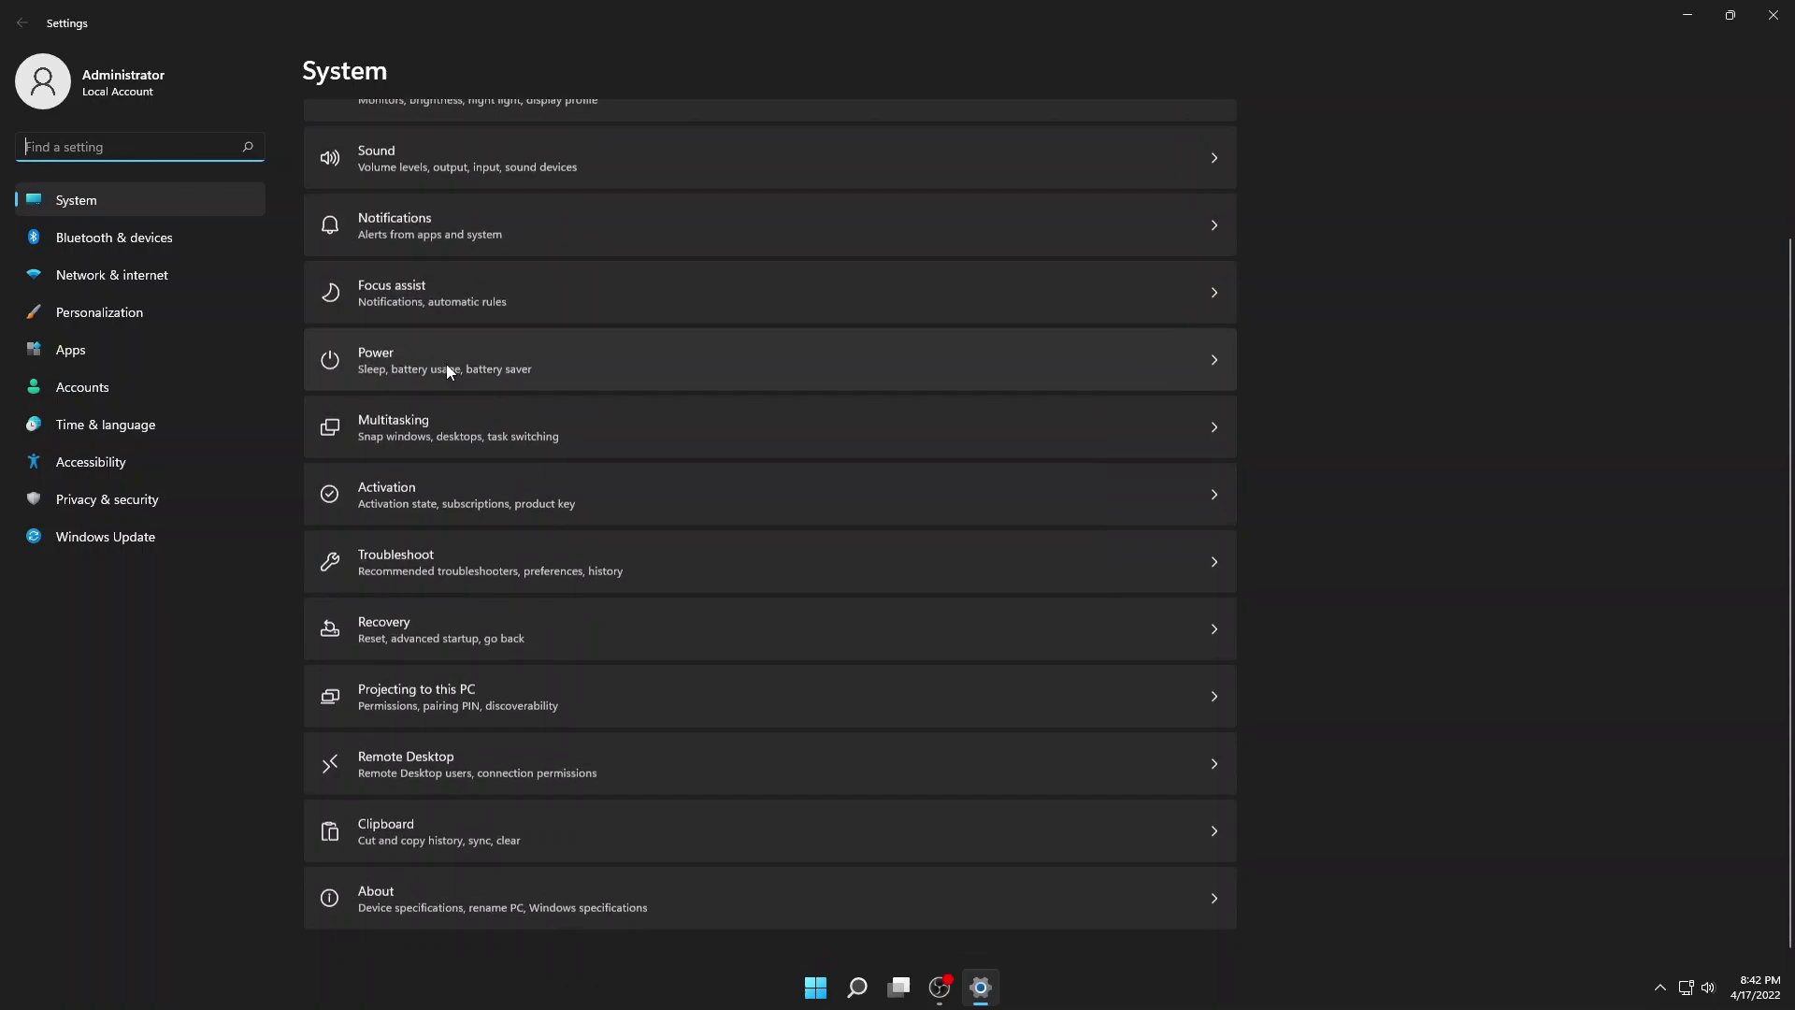
{"action": "scroll", "coordinate": [446, 366], "scroll_direction": "up", "scroll_amount": 2}
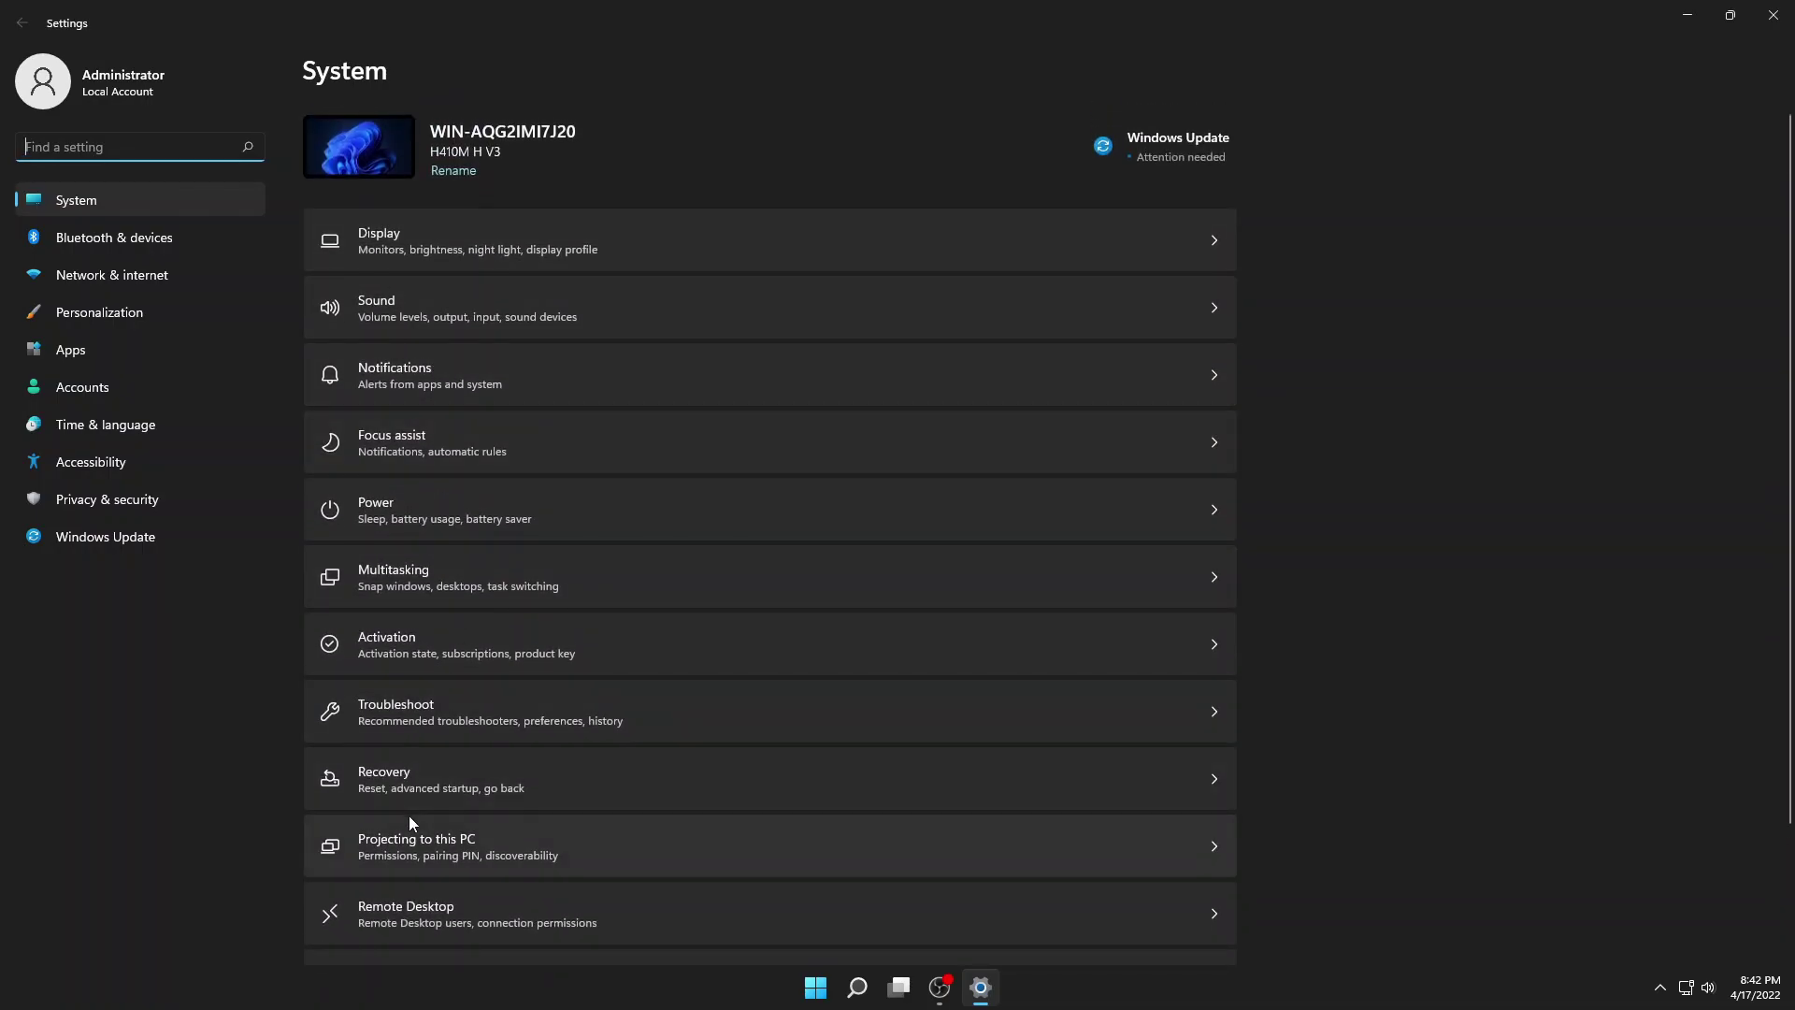
{"action": "left_click", "coordinate": [434, 587]}
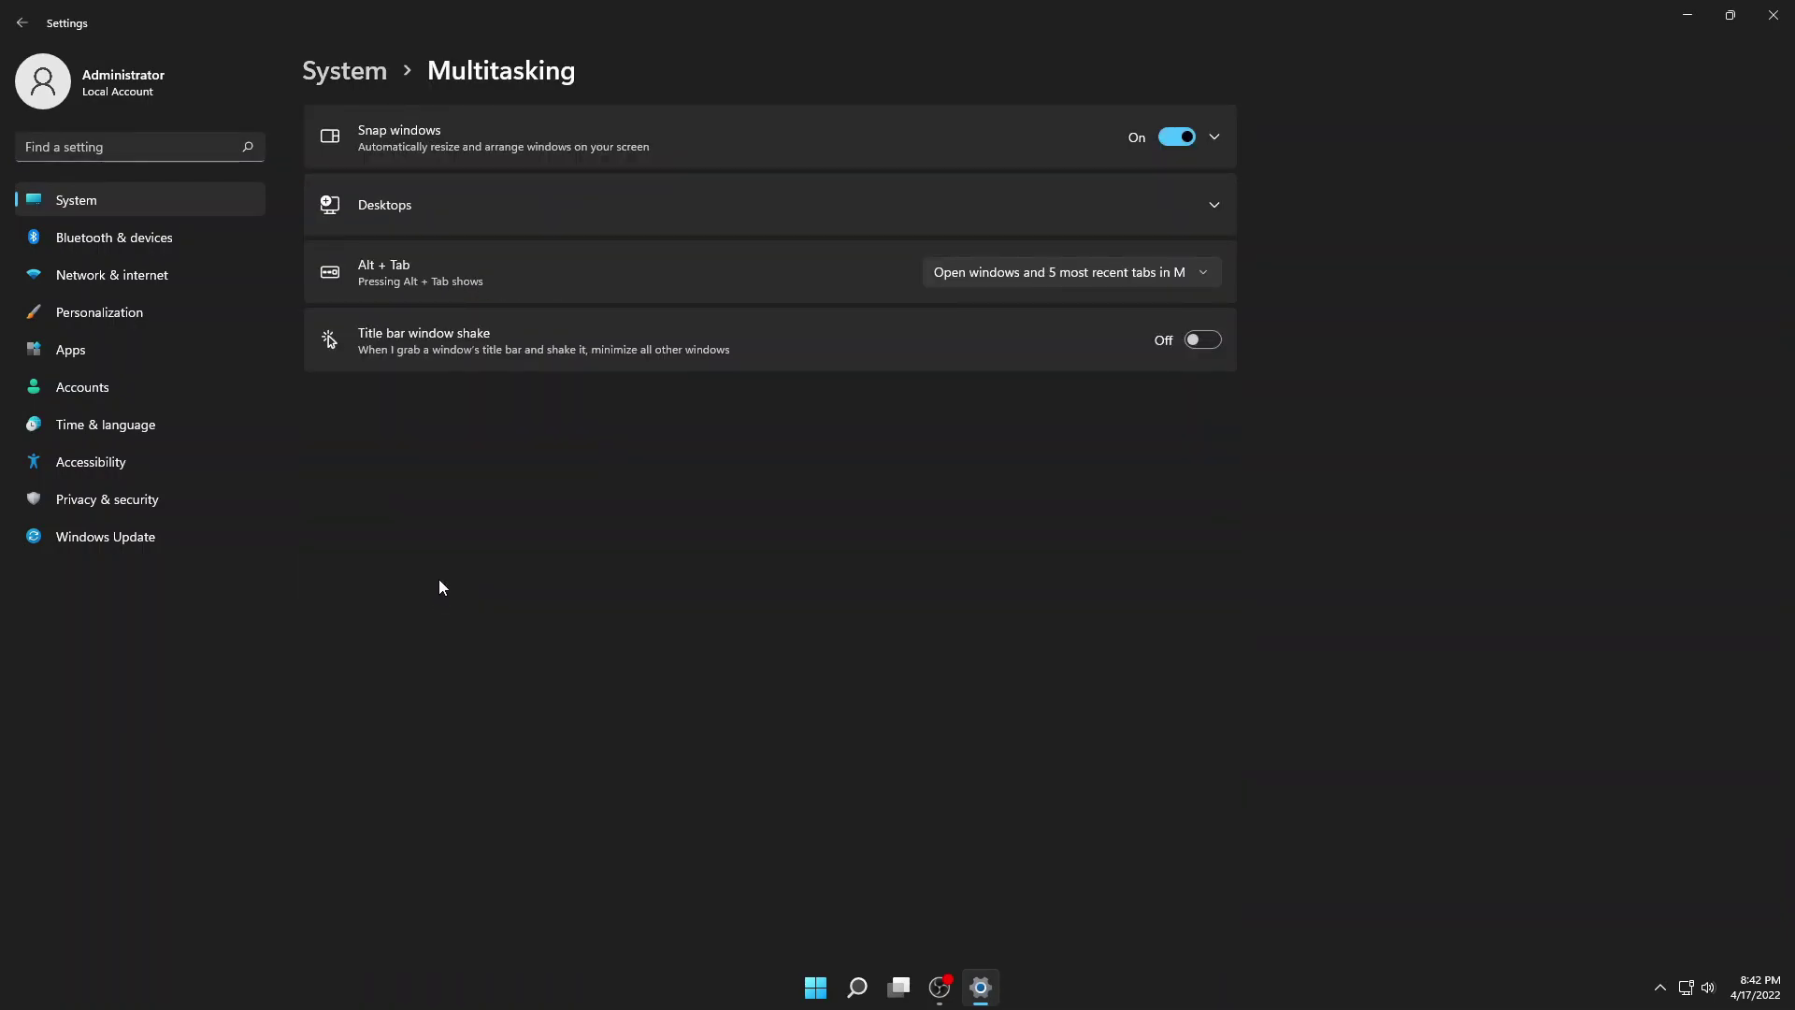
Show all open windows and desktops in Task View, then return to Settings.
{"action": "key", "text": "super+Tab"}
{"action": "key", "text": "super+Tab"}
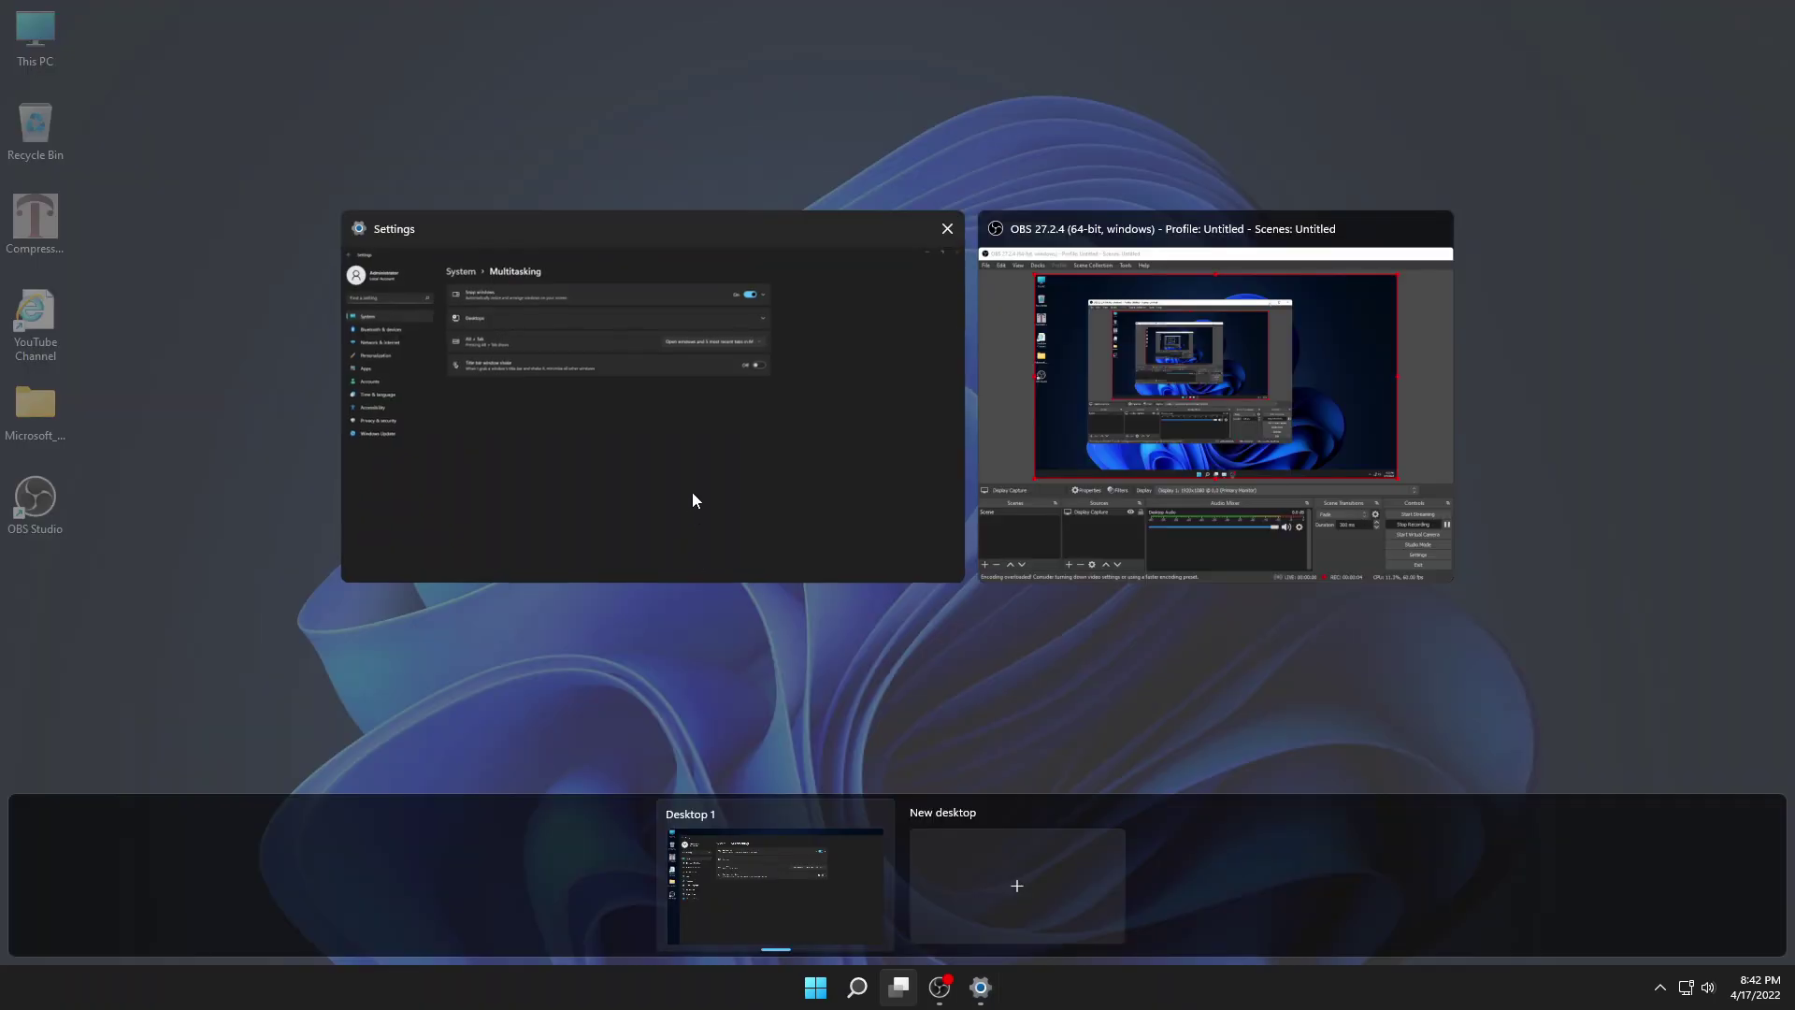
{"action": "left_click_drag", "start_coordinate": [789, 452], "coordinate": [649, 411]}
{"action": "left_click", "coordinate": [651, 428]}
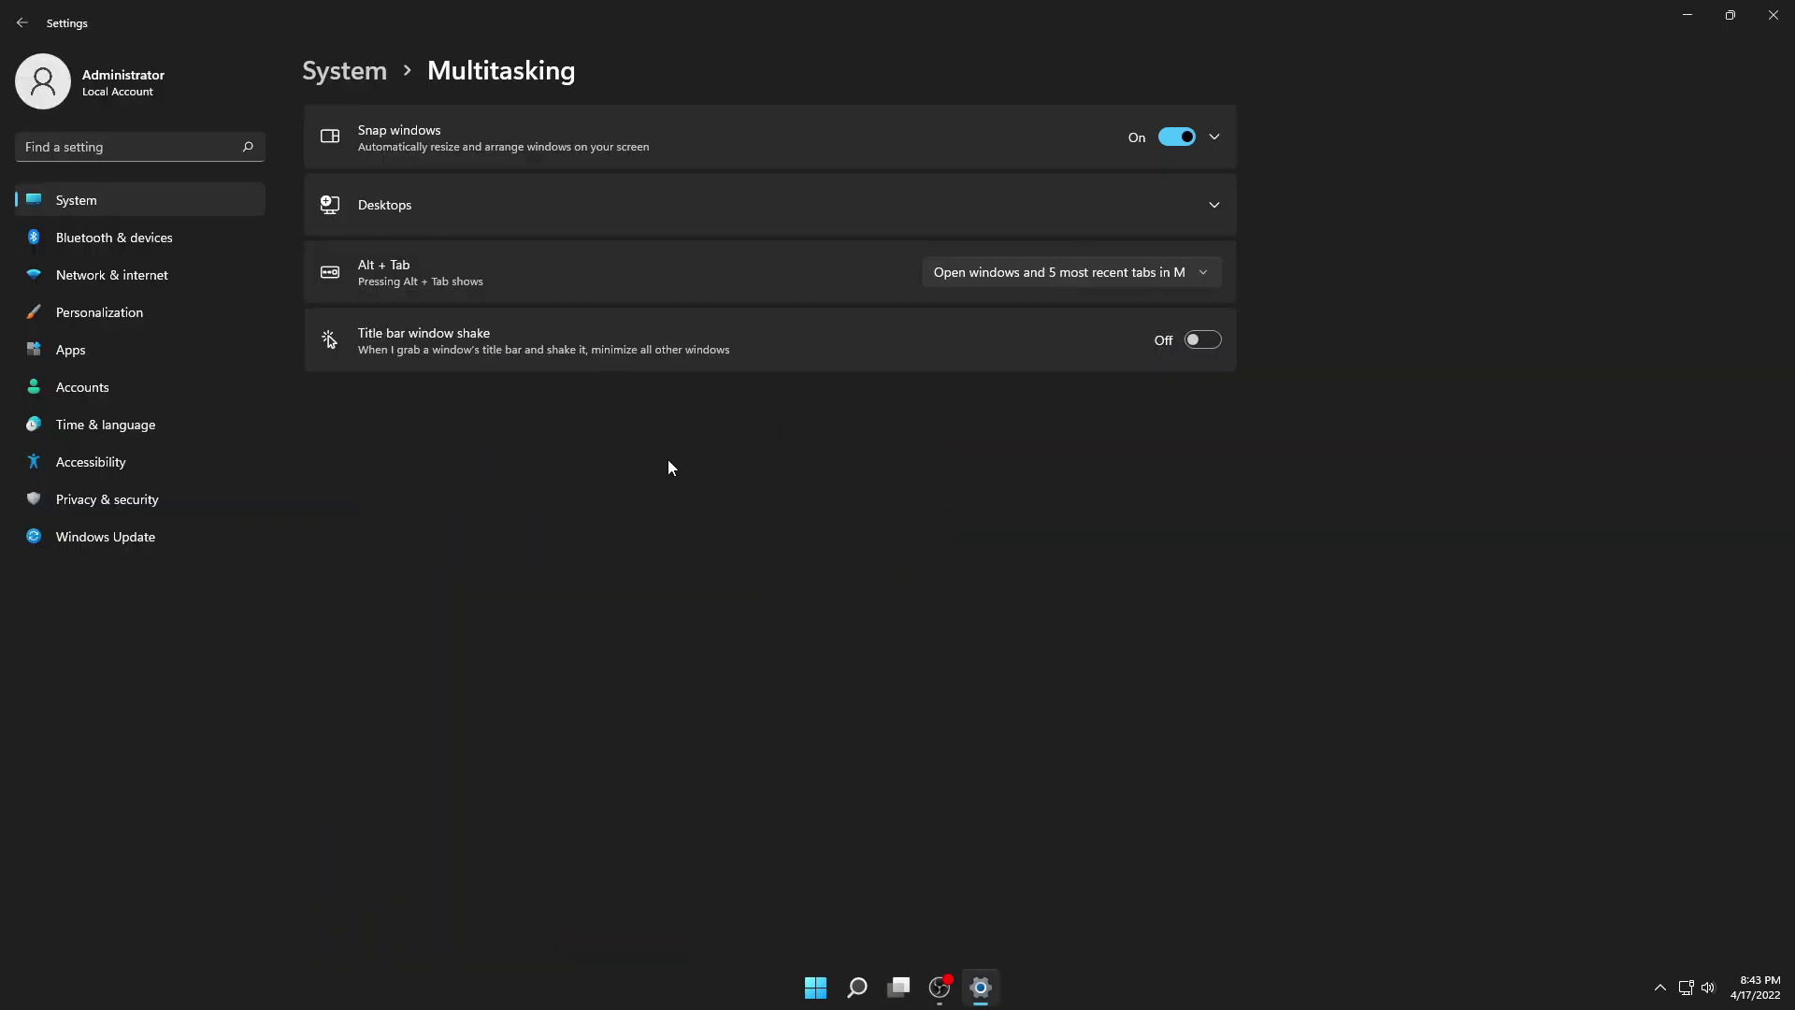
Switch to OBS and back twice, then expand Multitasking's Desktops options in Settings.
{"action": "key", "text": "alt+Tab"}
{"action": "left_click", "coordinate": [1416, 553]}
{"action": "key", "text": "alt+Tab"}
{"action": "left_click", "coordinate": [1375, 625]}
{"action": "left_click", "coordinate": [1204, 212]}
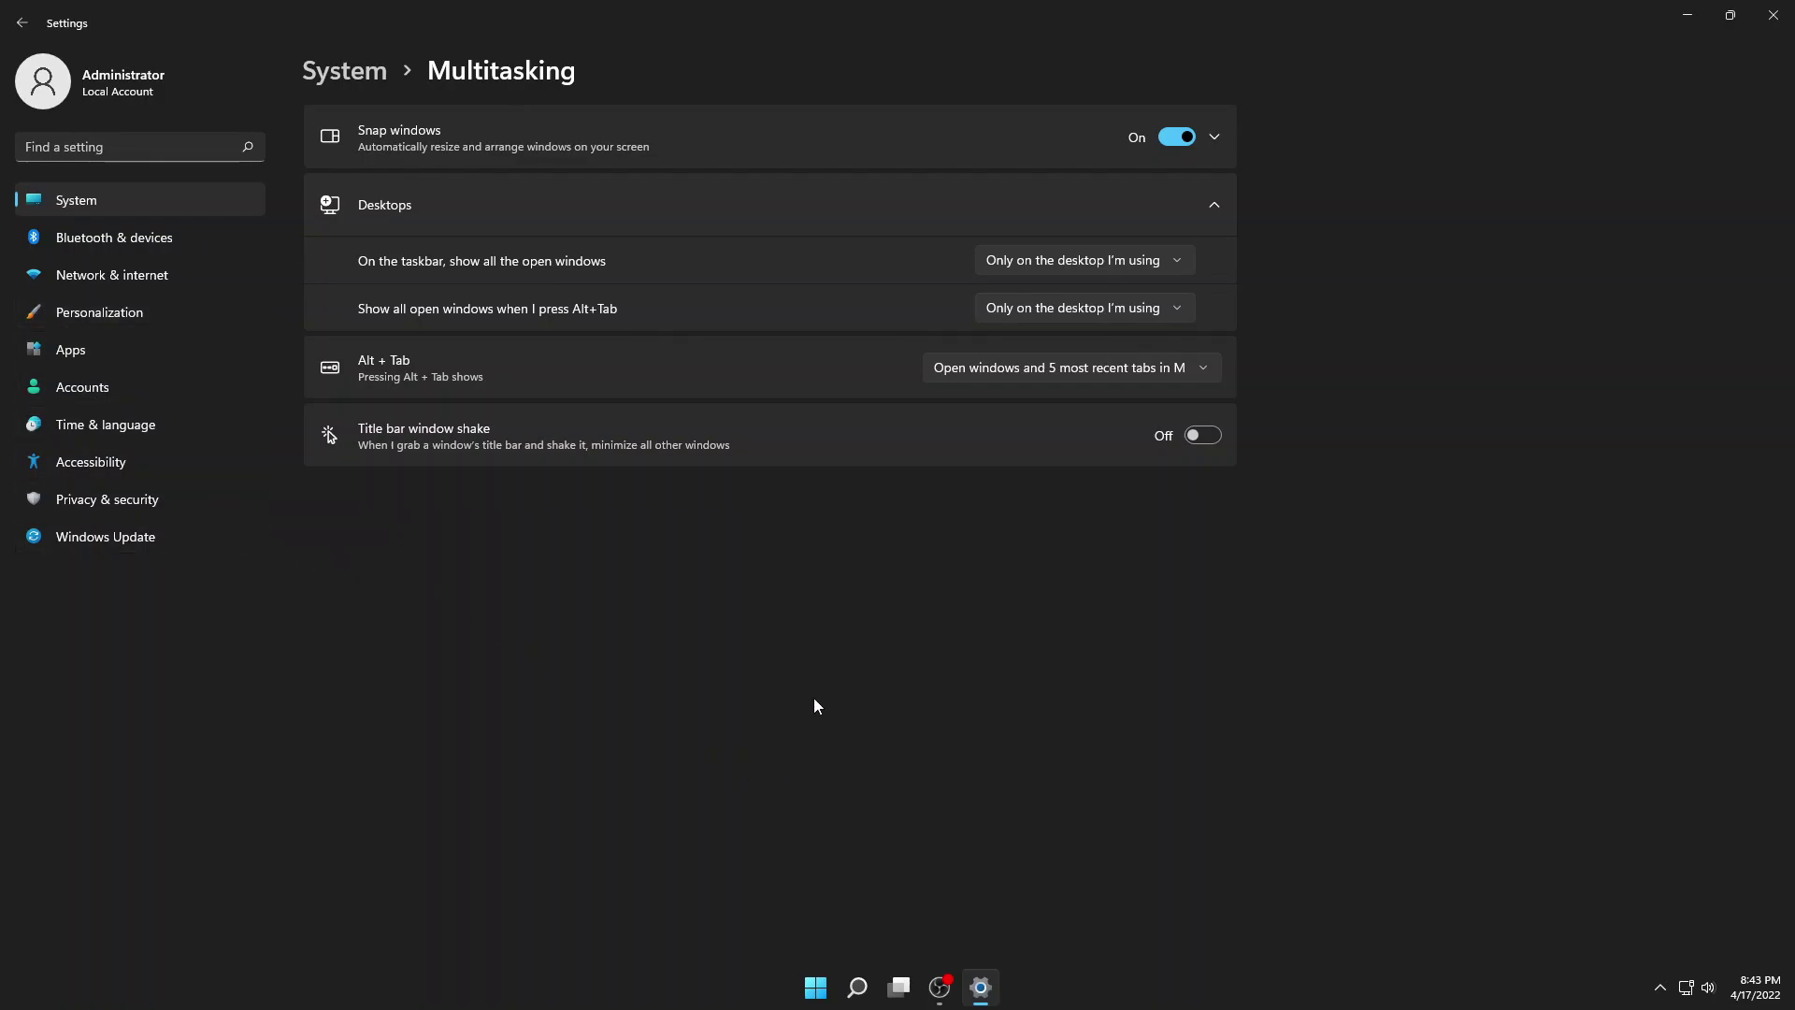
{"action": "mouse_move", "coordinate": [950, 1001]}
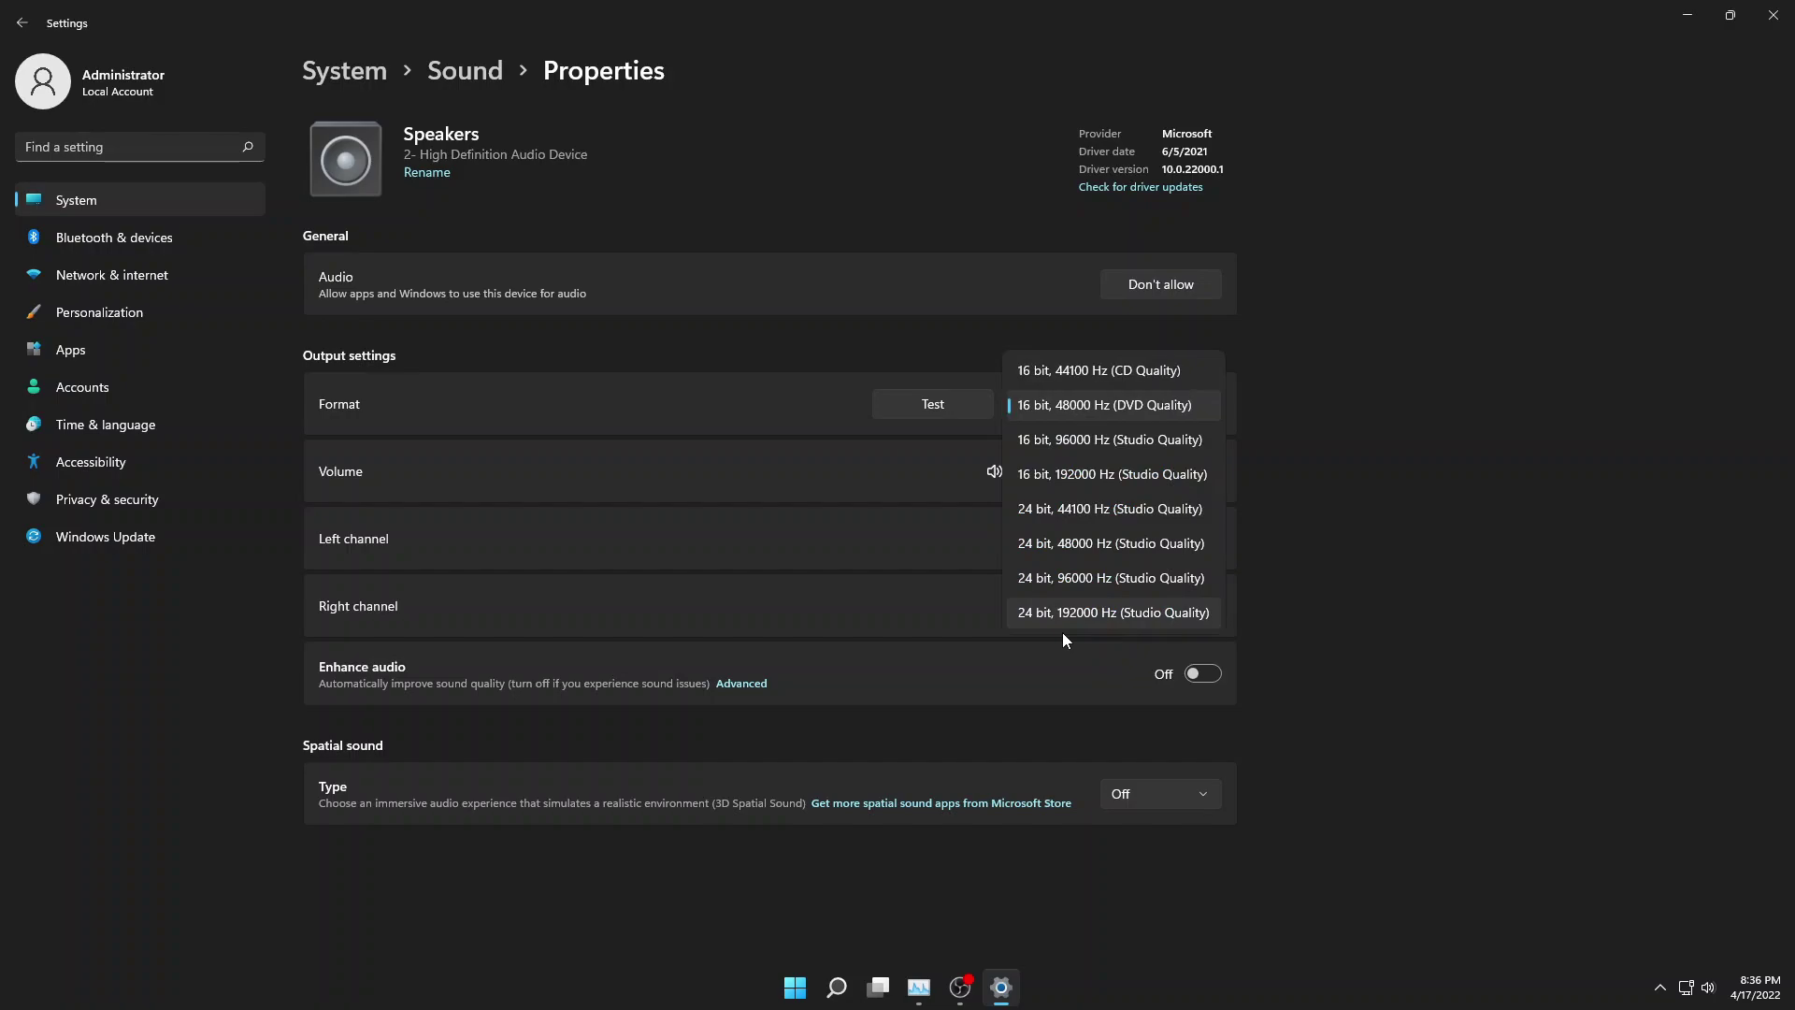
Leave the Speakers format at 16 bit, 48000 Hz (DVD Quality) and run Test.
{"action": "left_click", "coordinate": [1032, 757]}
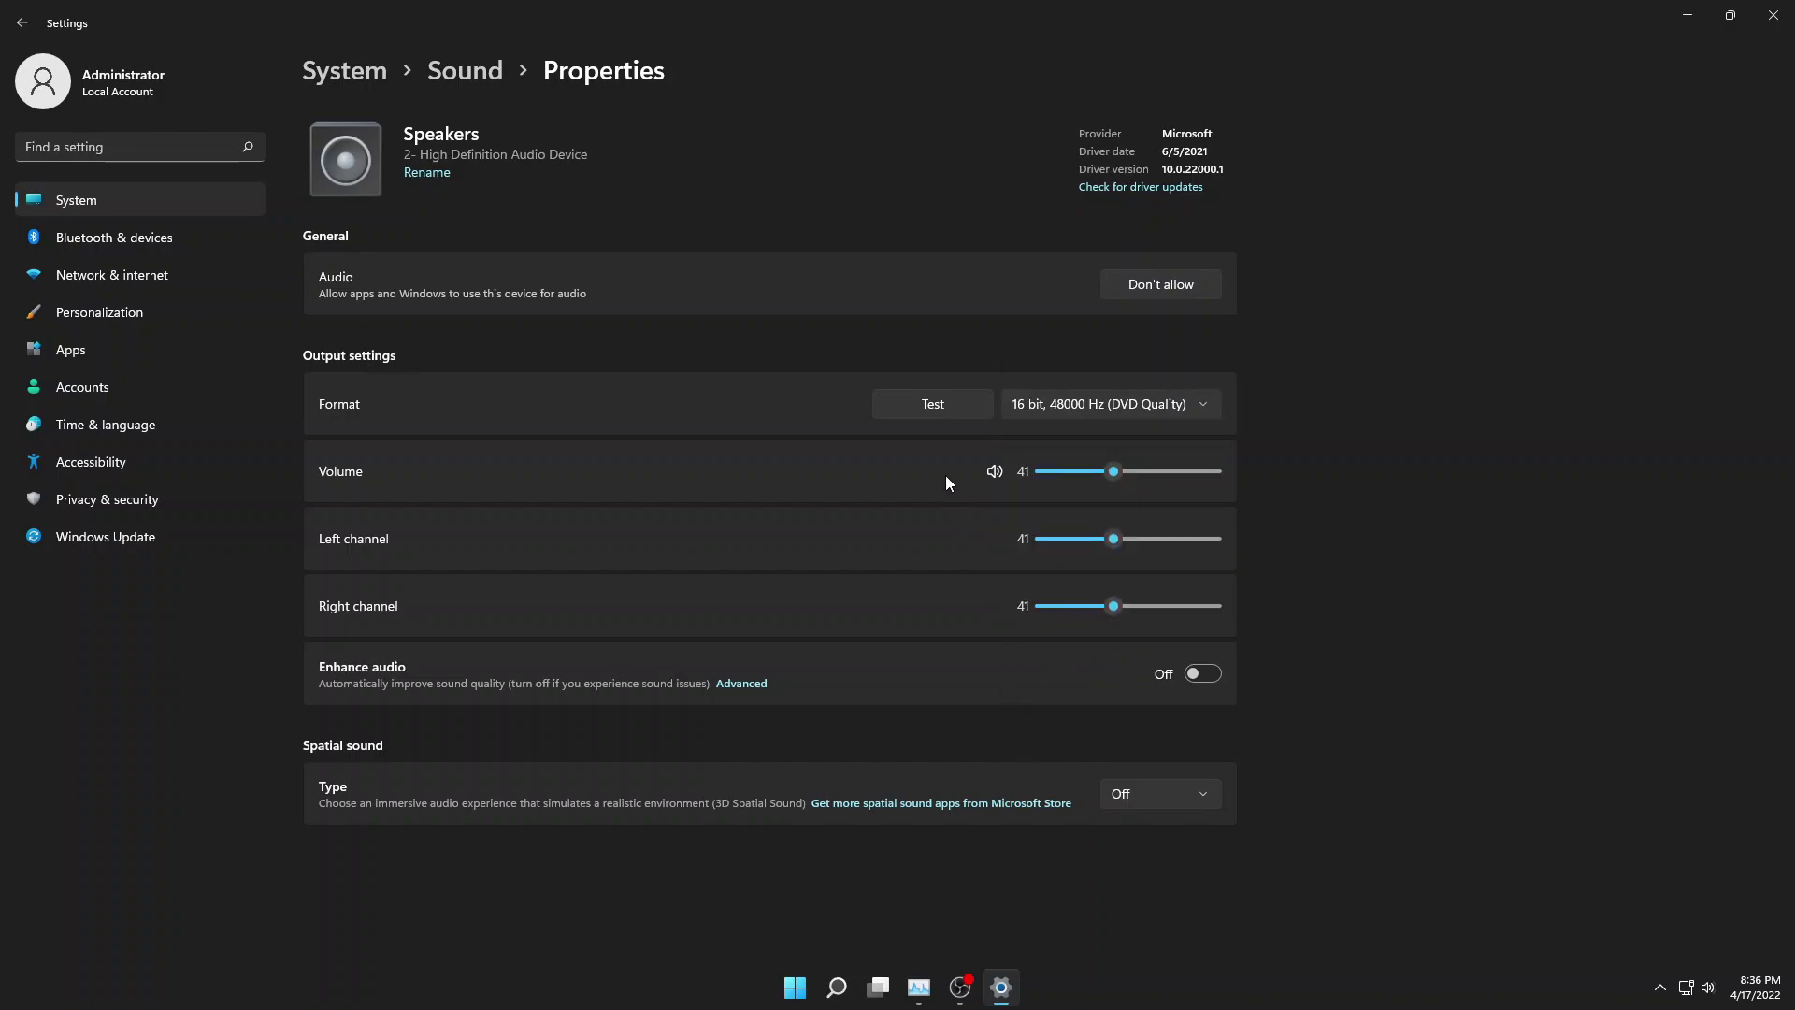
{"action": "left_click", "coordinate": [903, 406]}
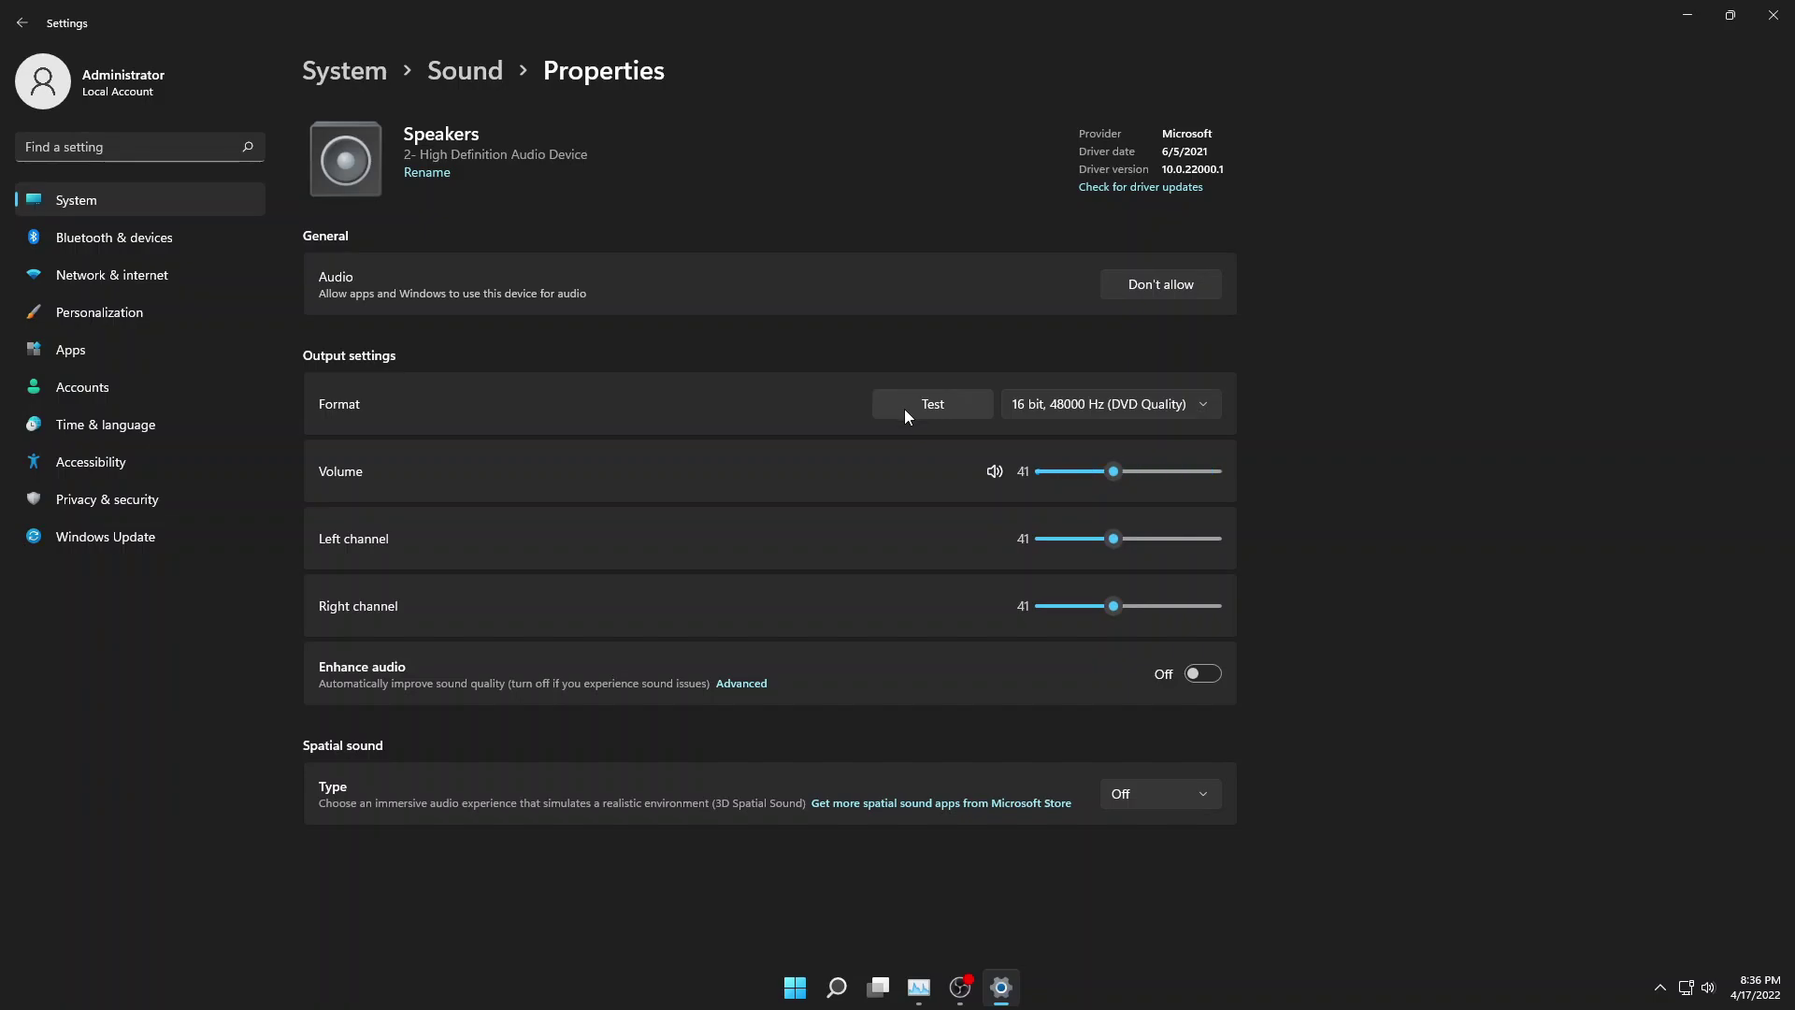